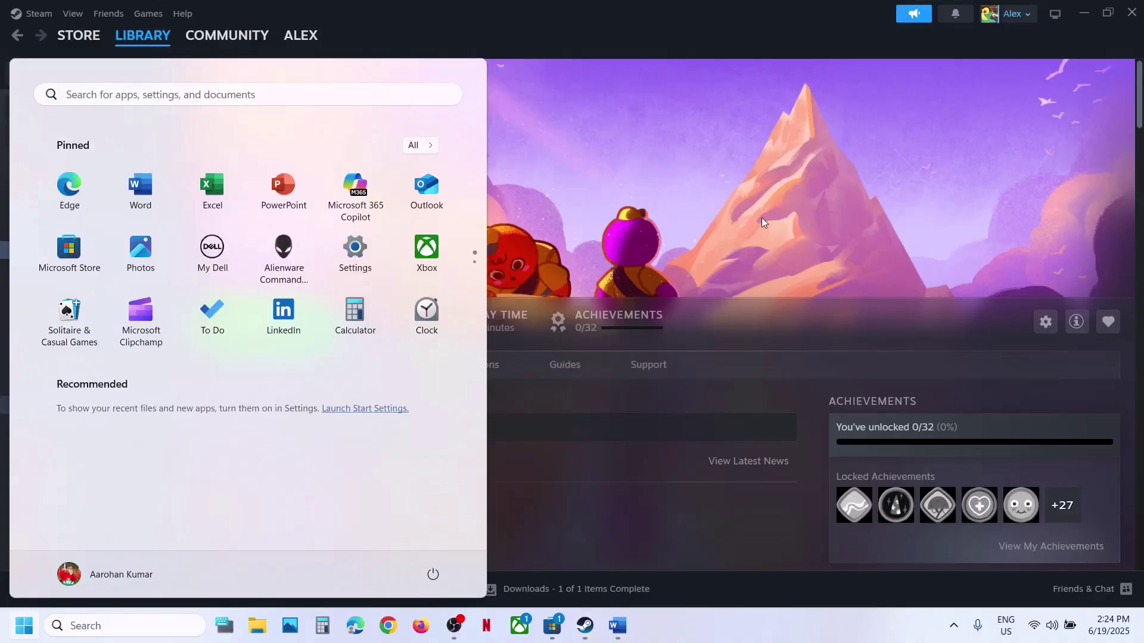
Start PEAK, select the Play PEAK using DX12 launch option, and cancel the launch.
{"action": "key", "text": "Escape"}
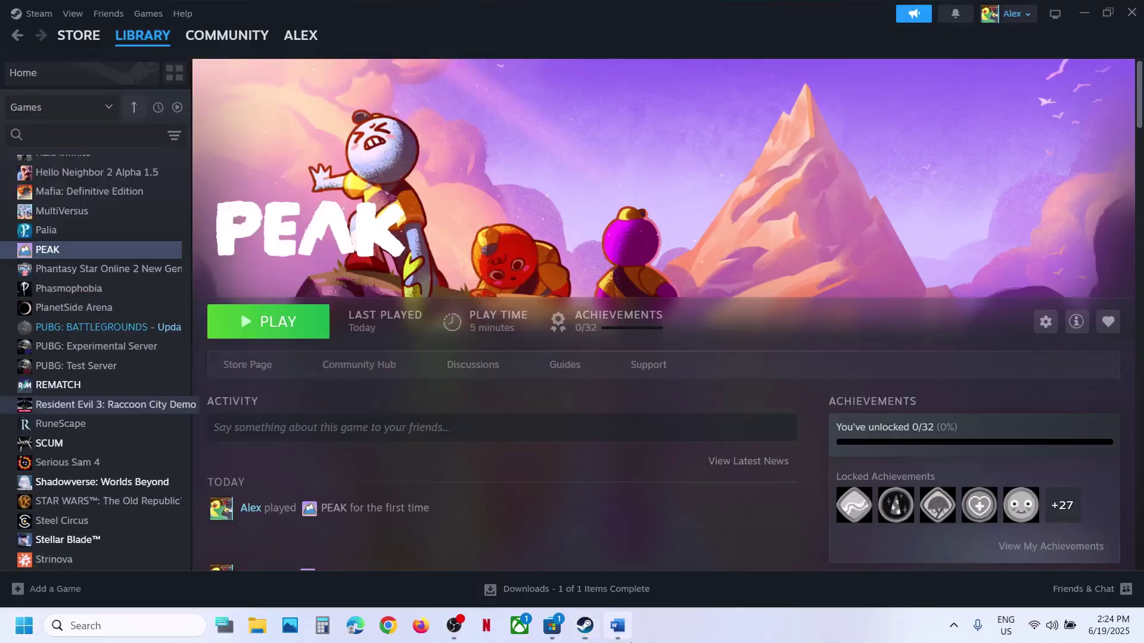
{"action": "left_click", "coordinate": [617, 625]}
{"action": "left_click", "coordinate": [617, 625]}
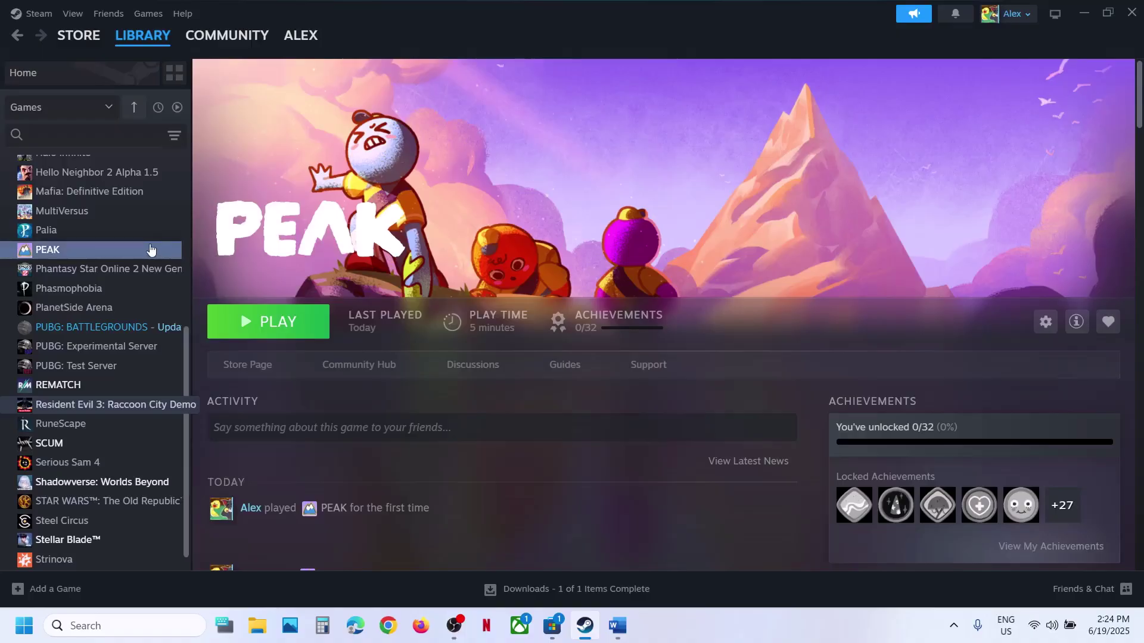
{"action": "left_click", "coordinate": [253, 323]}
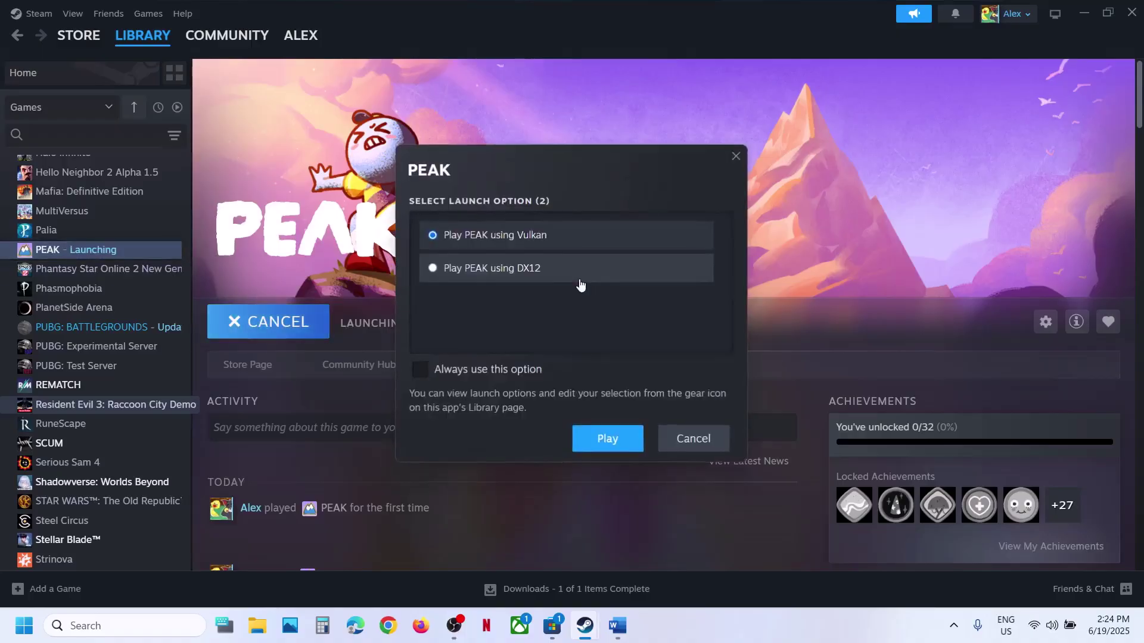
{"action": "left_click", "coordinate": [429, 269]}
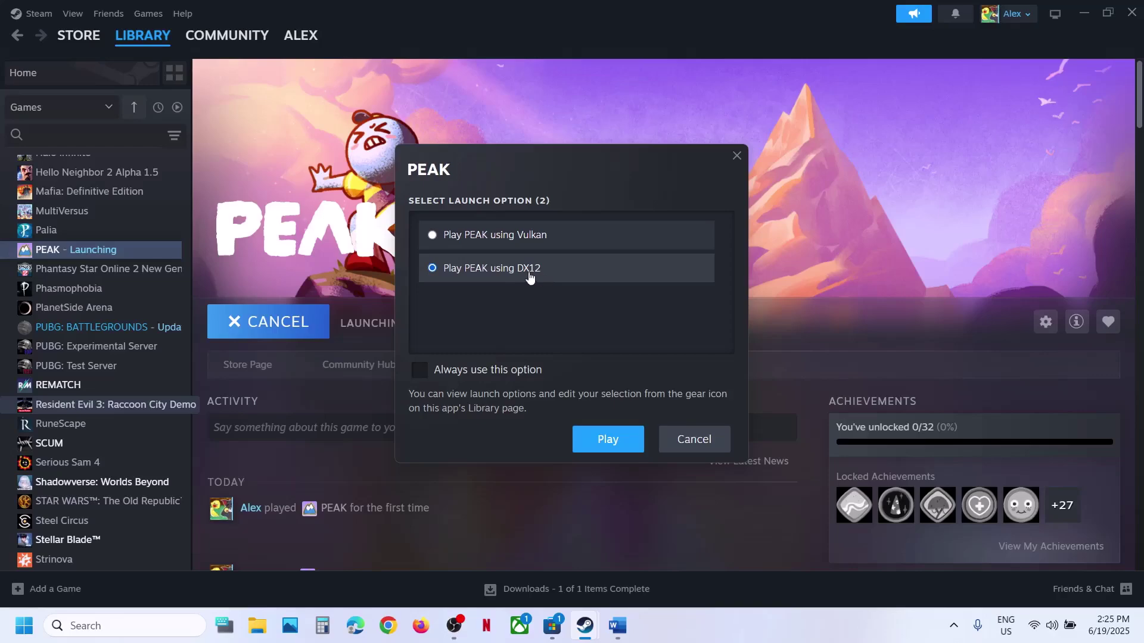
{"action": "left_click", "coordinate": [684, 441]}
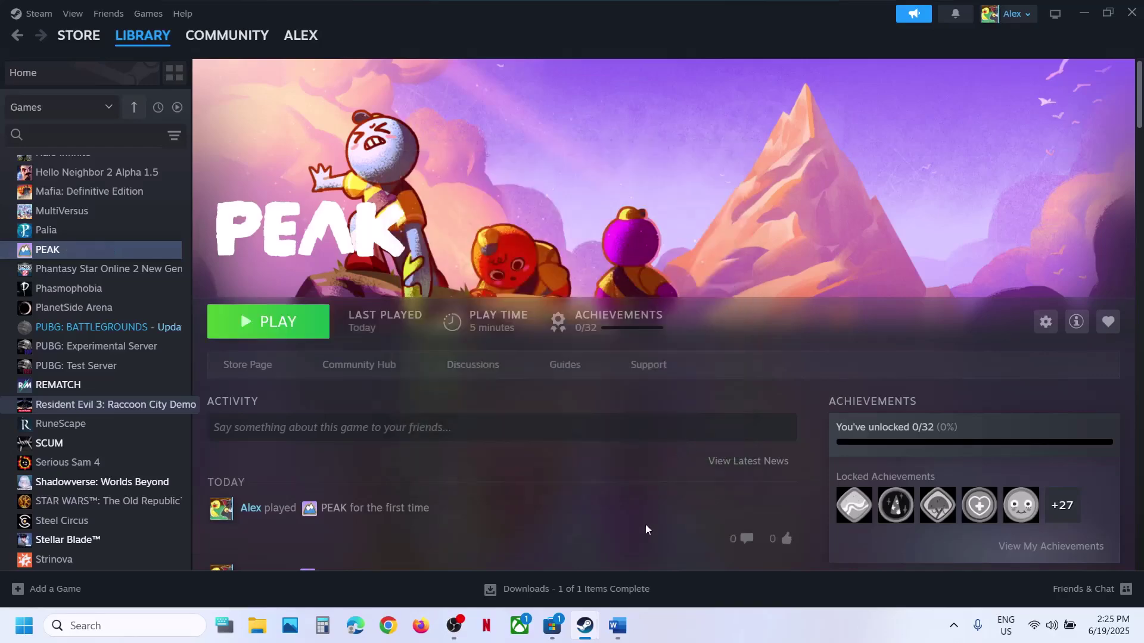
Switch to the Word notes and copy -force-d3d12 from Step 3.
{"action": "left_click", "coordinate": [616, 627]}
{"action": "scroll", "coordinate": [388, 333], "scroll_direction": "down", "scroll_amount": 3}
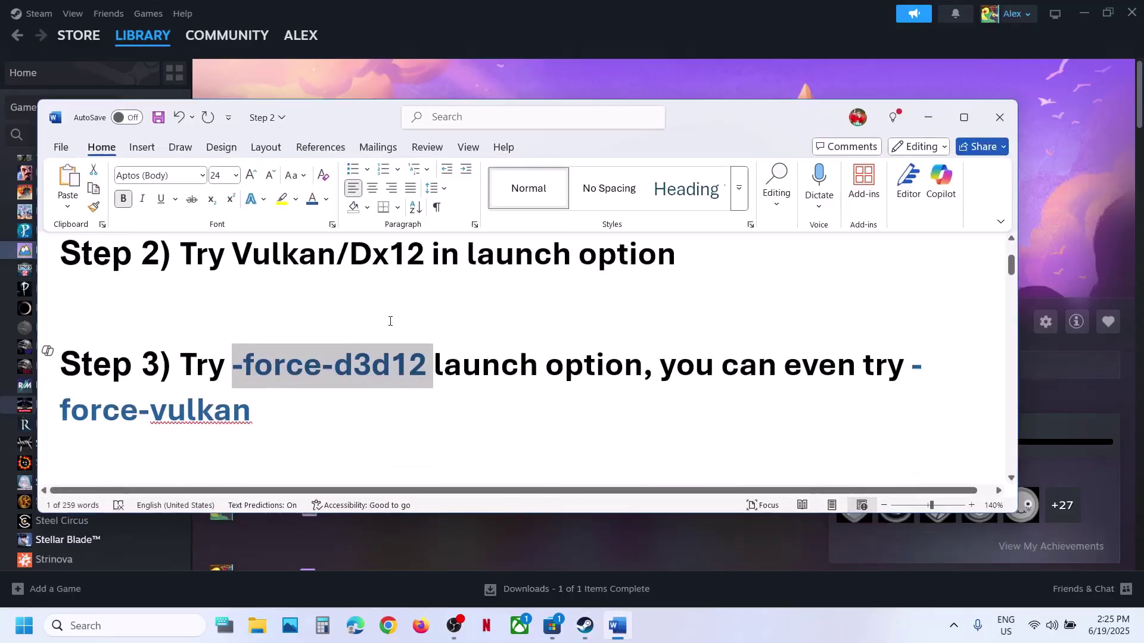
{"action": "right_click", "coordinate": [330, 352]}
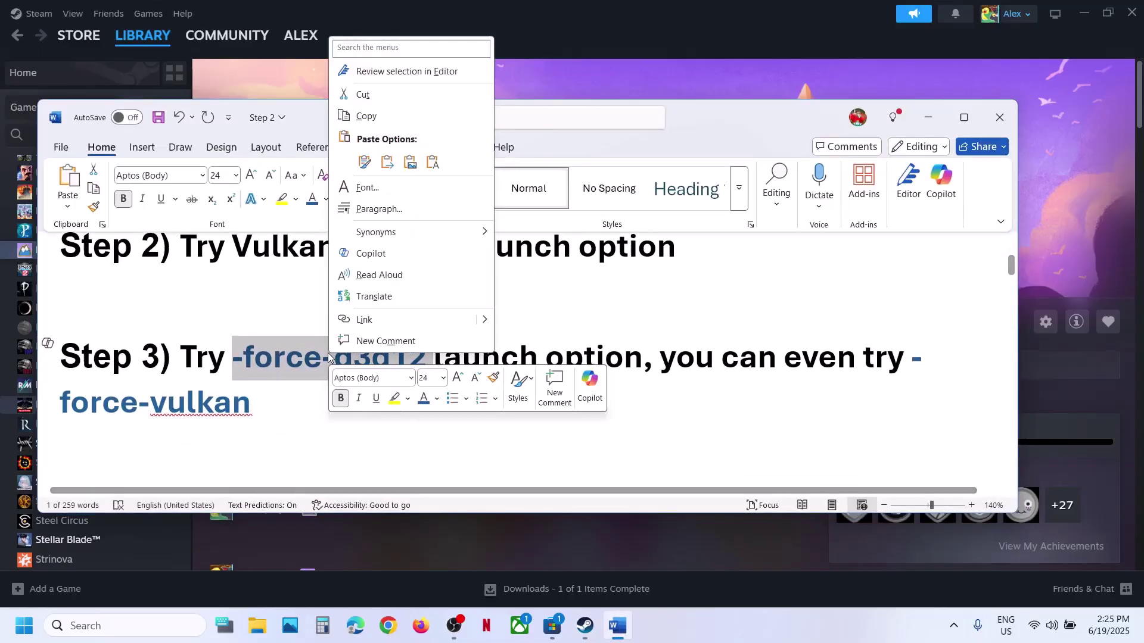
{"action": "left_click", "coordinate": [360, 115]}
Return to Steam, check the advanced launch options in PEAK's general properties, and close the properties.
{"action": "left_click", "coordinate": [409, 88]}
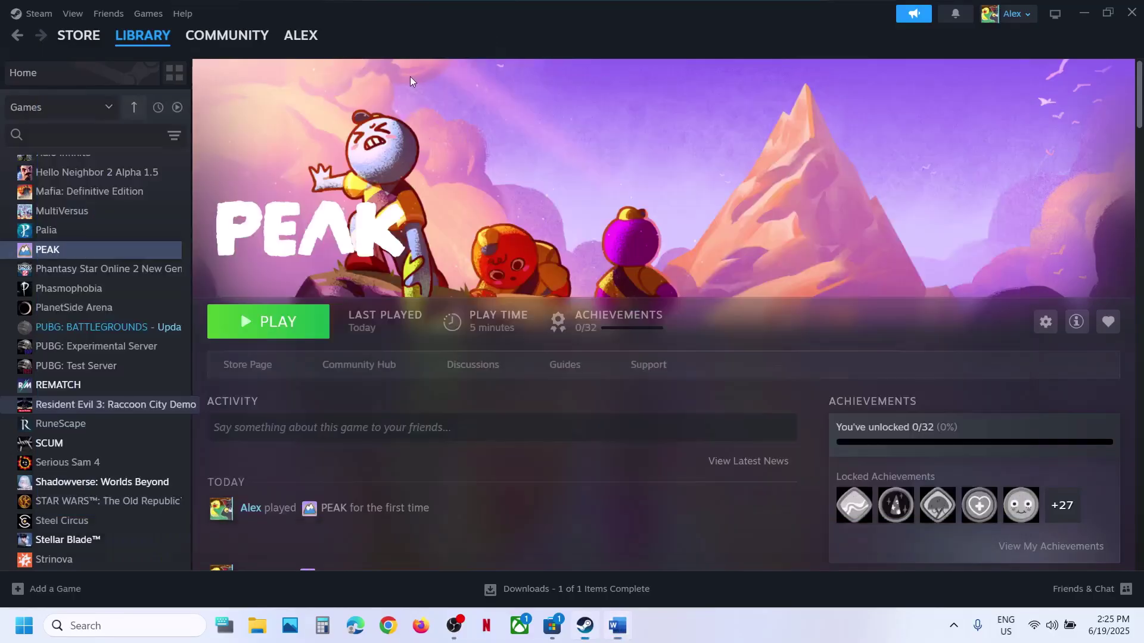
{"action": "right_click", "coordinate": [65, 250]}
{"action": "left_click", "coordinate": [110, 363]}
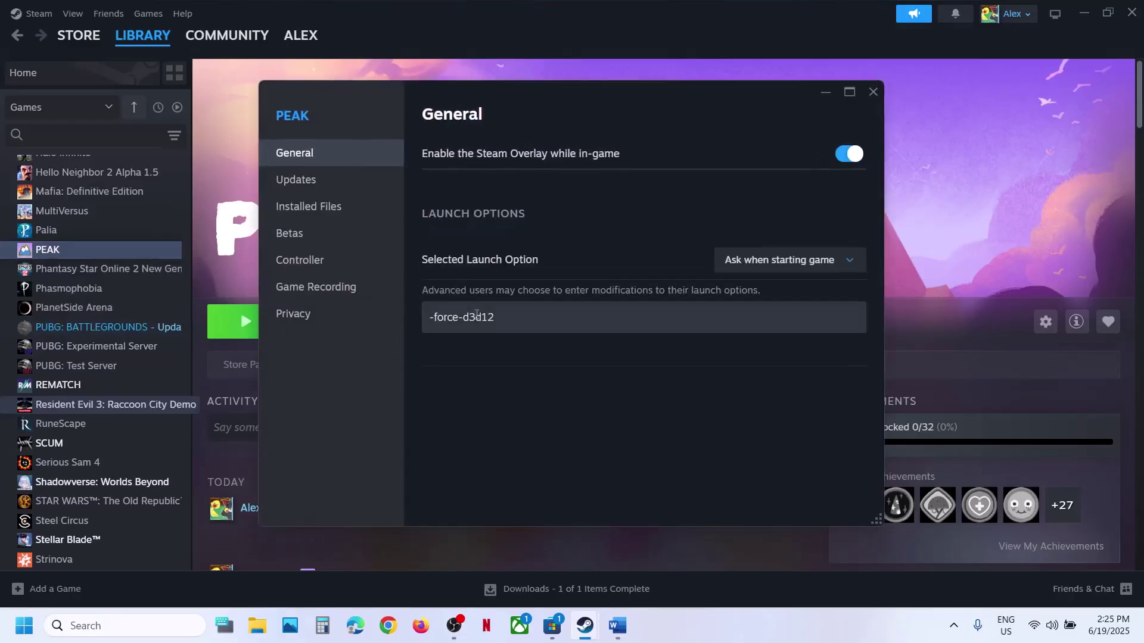
{"action": "left_click", "coordinate": [515, 320]}
{"action": "left_click_drag", "start_coordinate": [515, 320], "coordinate": [370, 327]}
{"action": "left_click", "coordinate": [491, 333]}
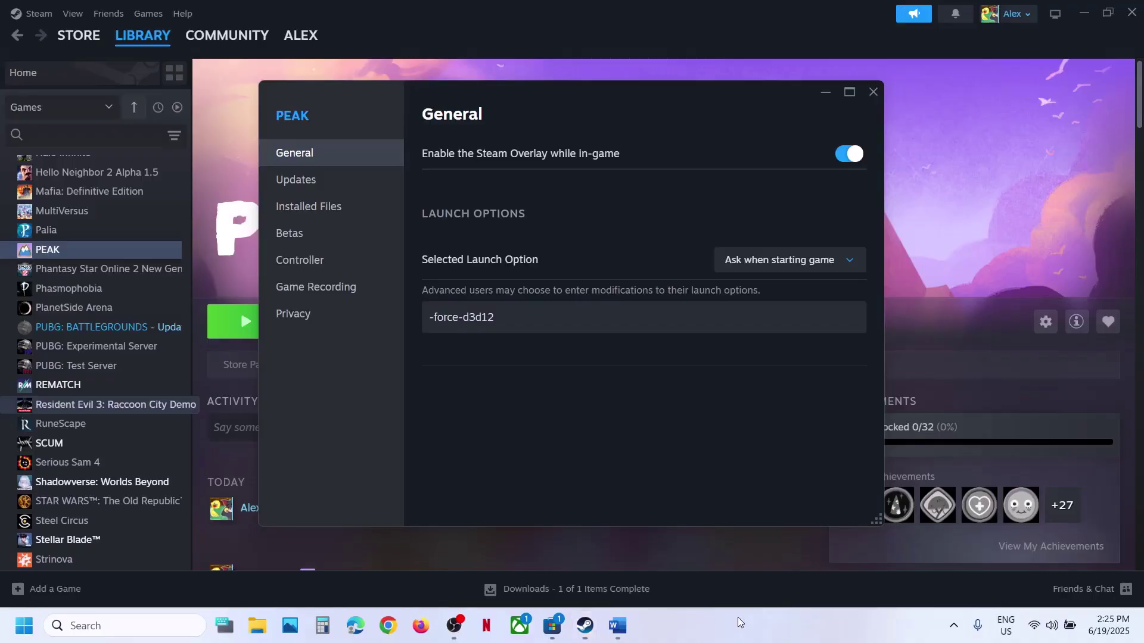
{"action": "key", "text": "Escape"}
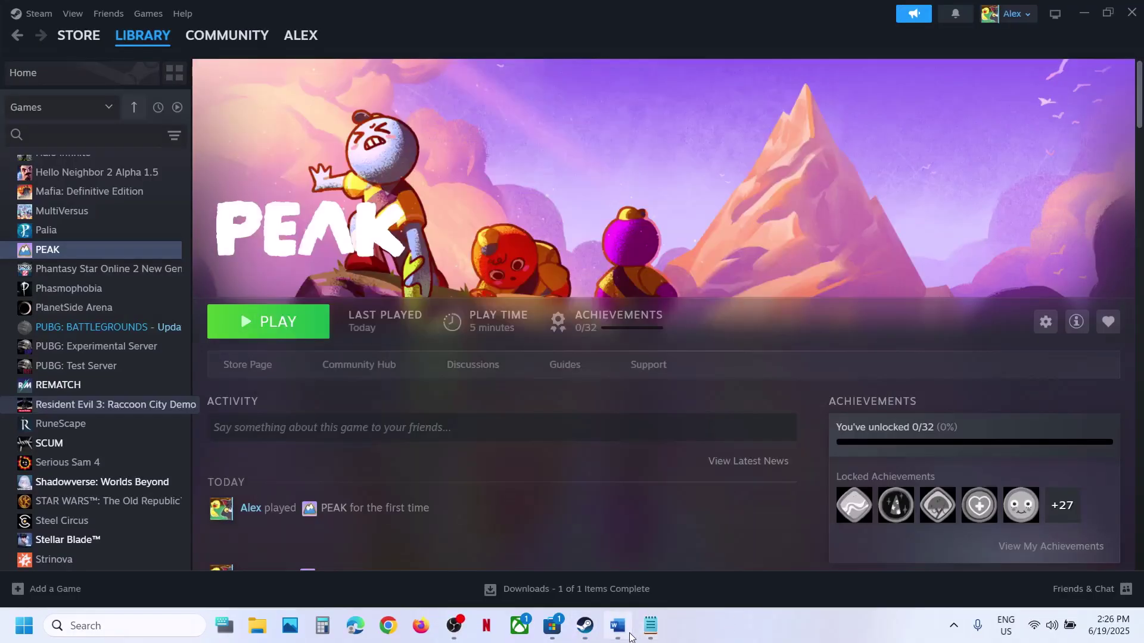
Copy -force-vulkan from Step 3 of the Word notes and return to Steam.
{"action": "left_click", "coordinate": [617, 626]}
{"action": "left_click_drag", "start_coordinate": [273, 401], "coordinate": [910, 361]}
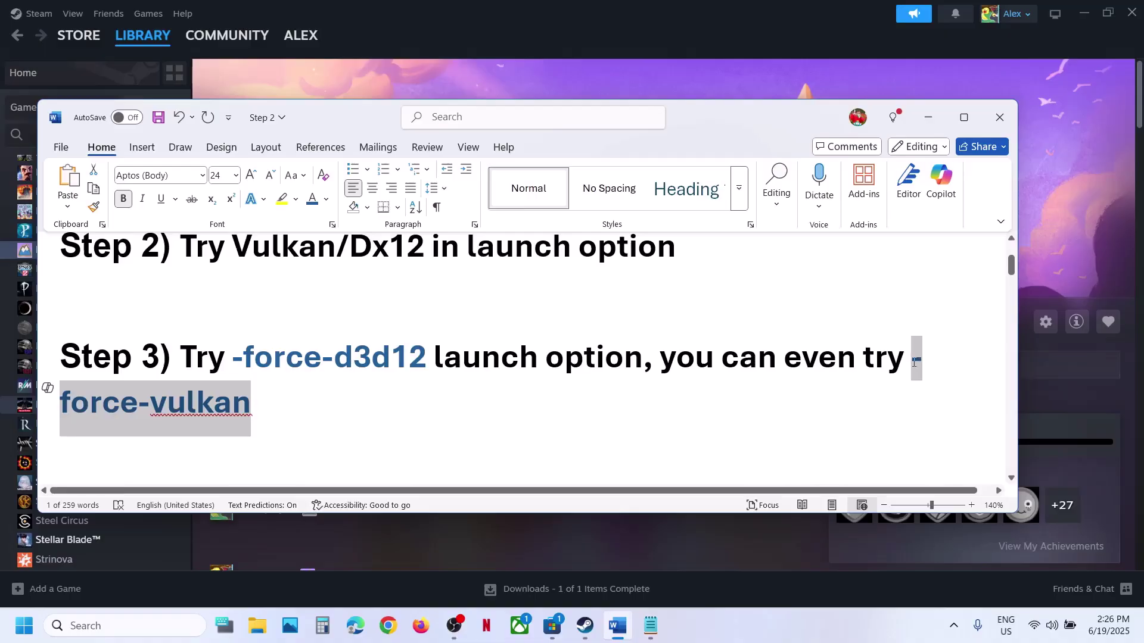
{"action": "left_click", "coordinate": [456, 74]}
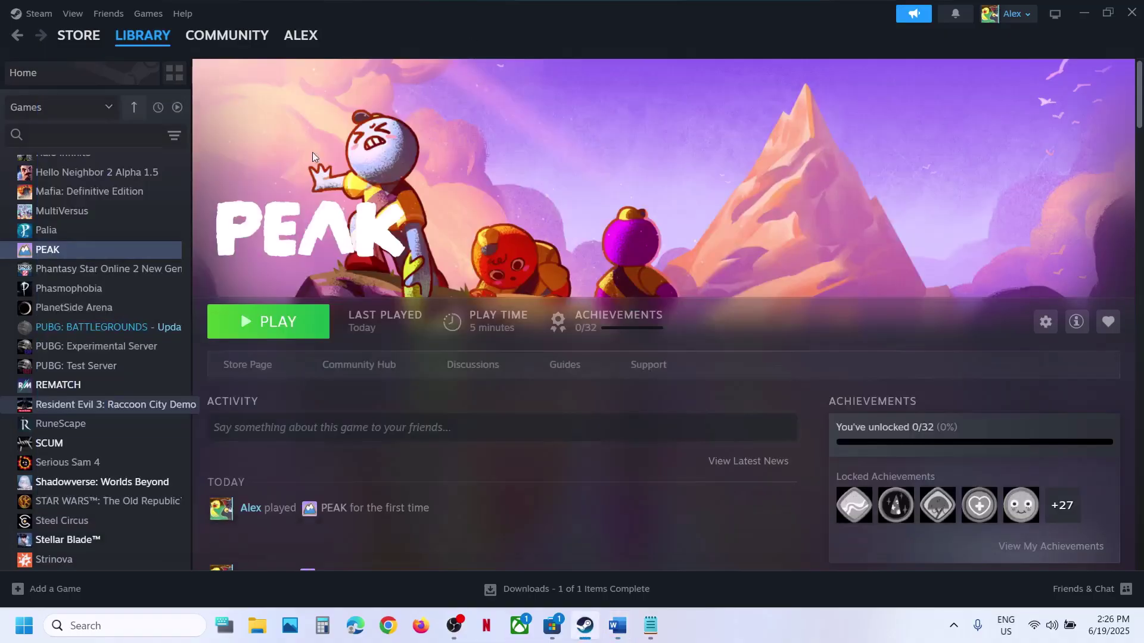
Open PEAK's properties and view the choices for Selected Launch Option.
{"action": "right_click", "coordinate": [53, 254]}
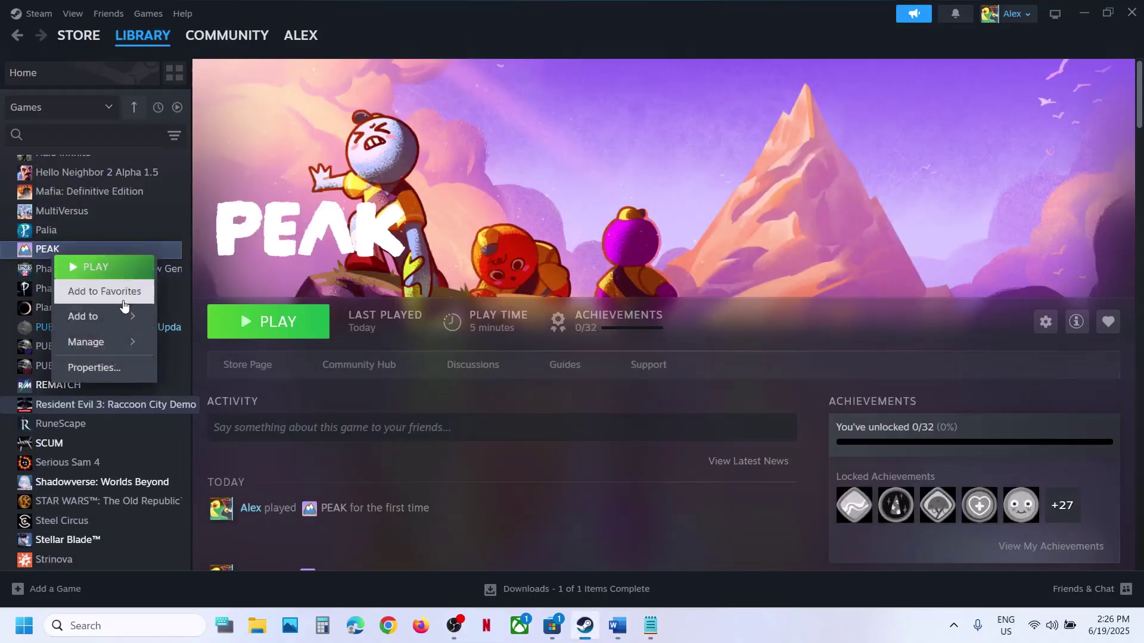
{"action": "left_click", "coordinate": [100, 368]}
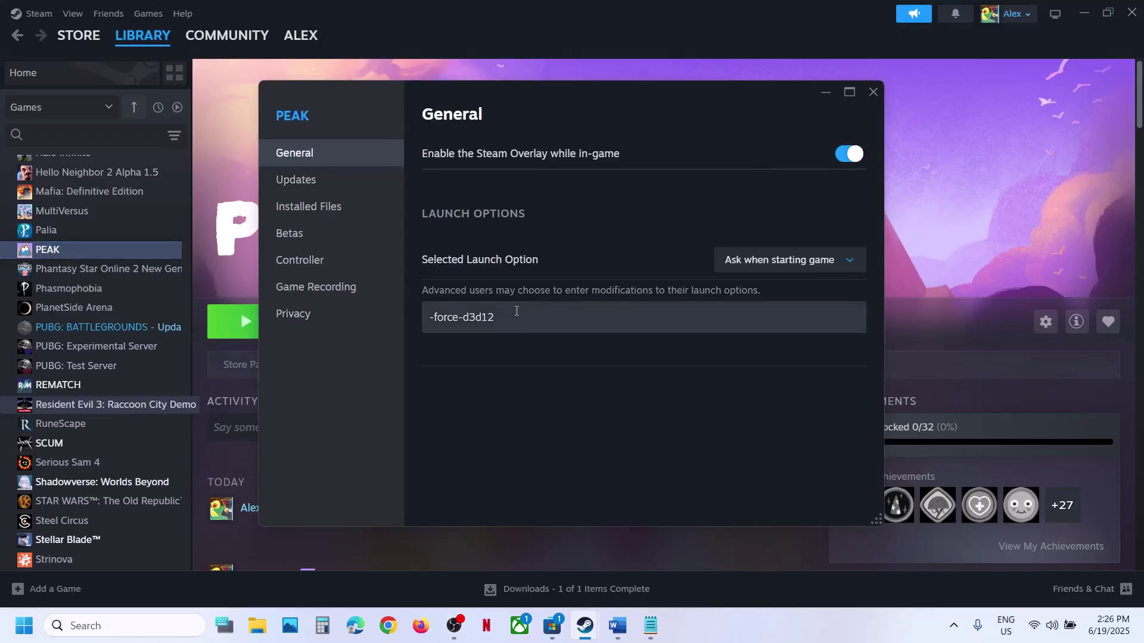
{"action": "left_click_drag", "start_coordinate": [512, 313], "coordinate": [405, 314]}
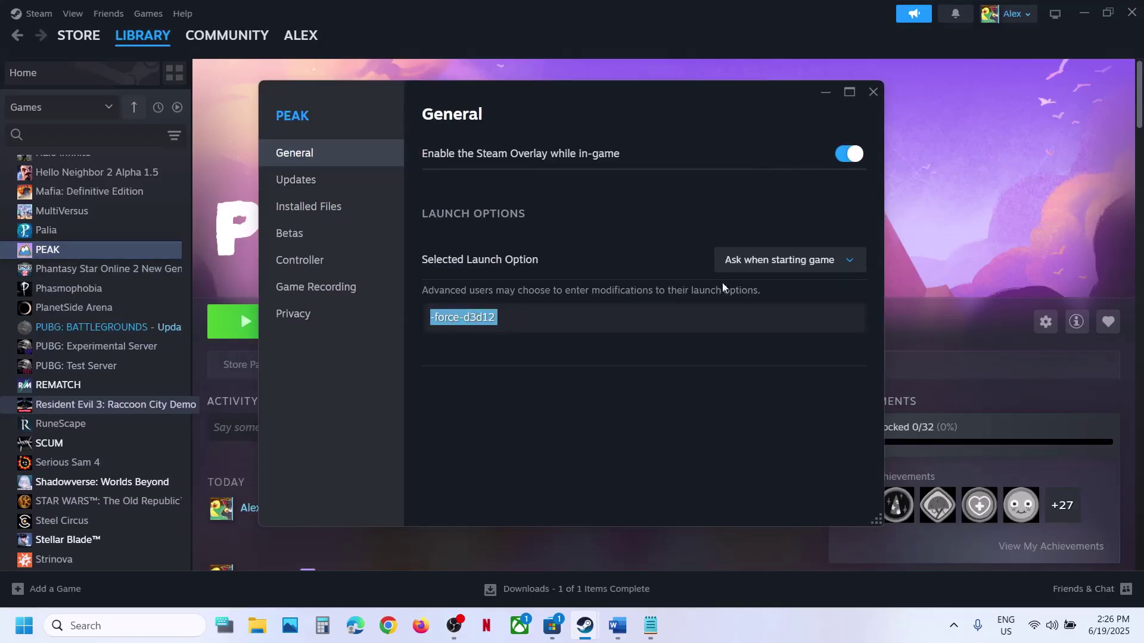
{"action": "left_click", "coordinate": [816, 268]}
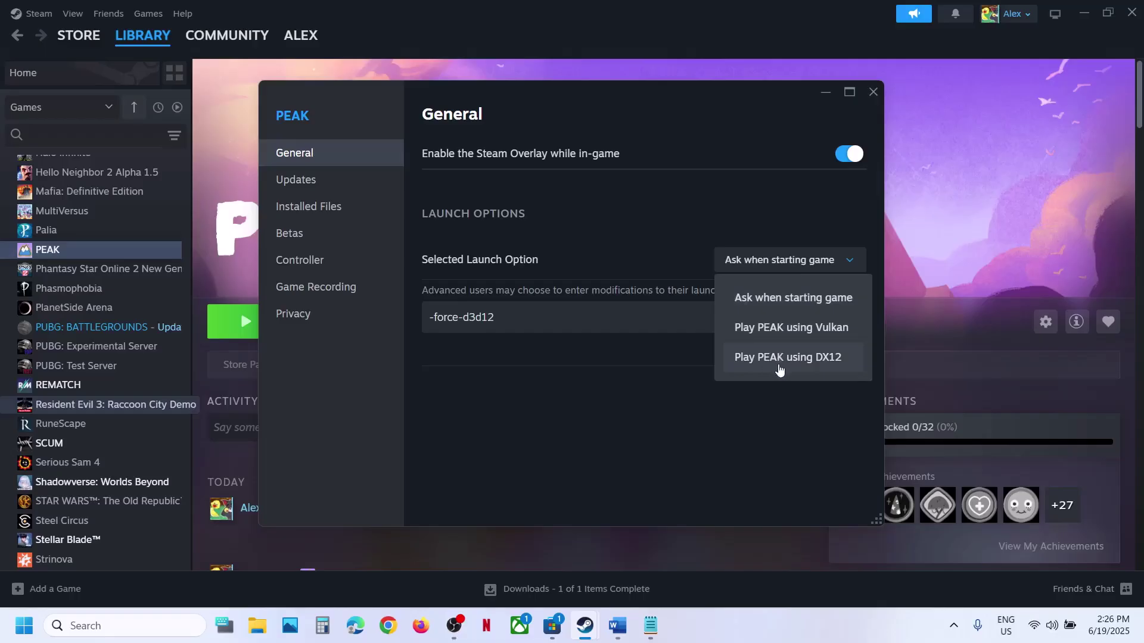
{"action": "left_click", "coordinate": [650, 390]}
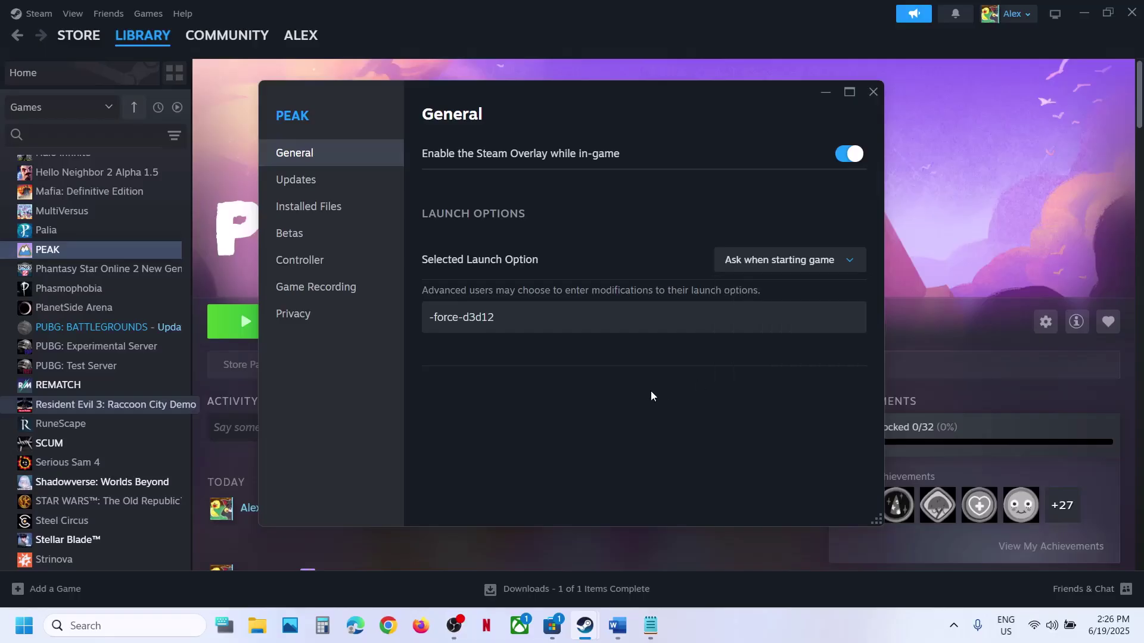
Replace PEAK's advanced launch options with -force-vulkan and check the Selected Launch Option choices again.
{"action": "triple_click", "coordinate": [516, 306]}
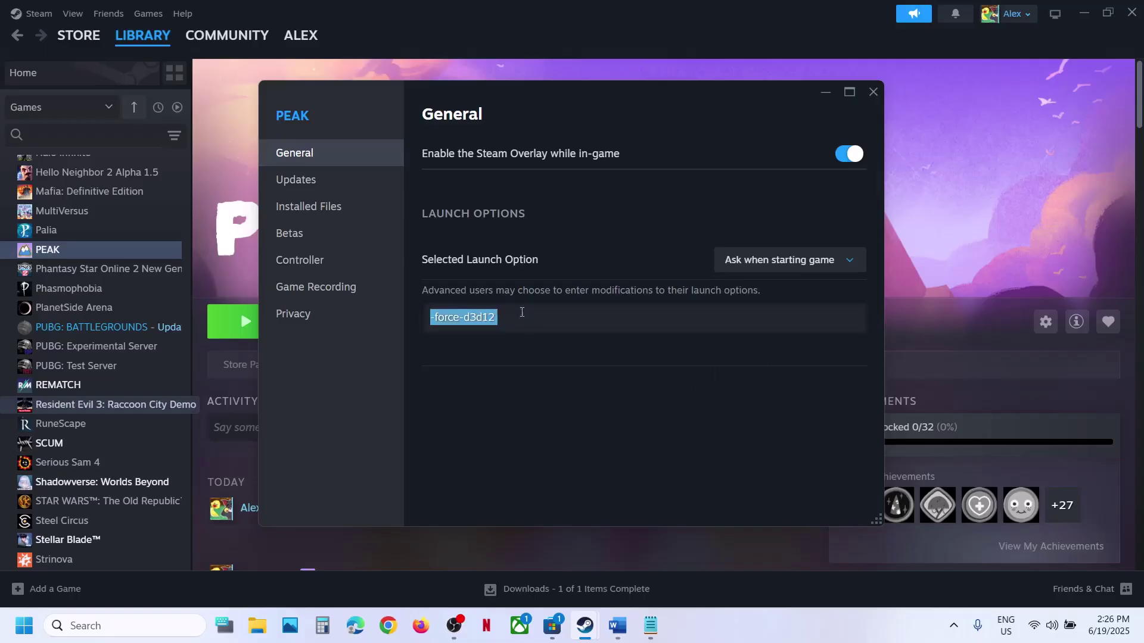
{"action": "type", "text": "-force-vulkan"}
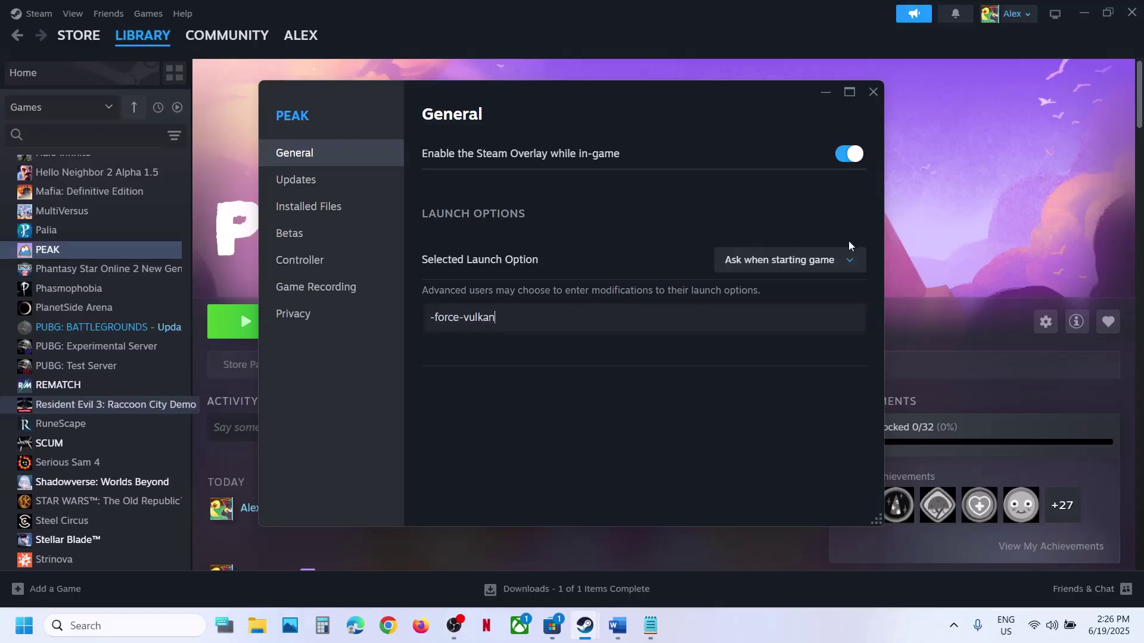
{"action": "left_click", "coordinate": [822, 261]}
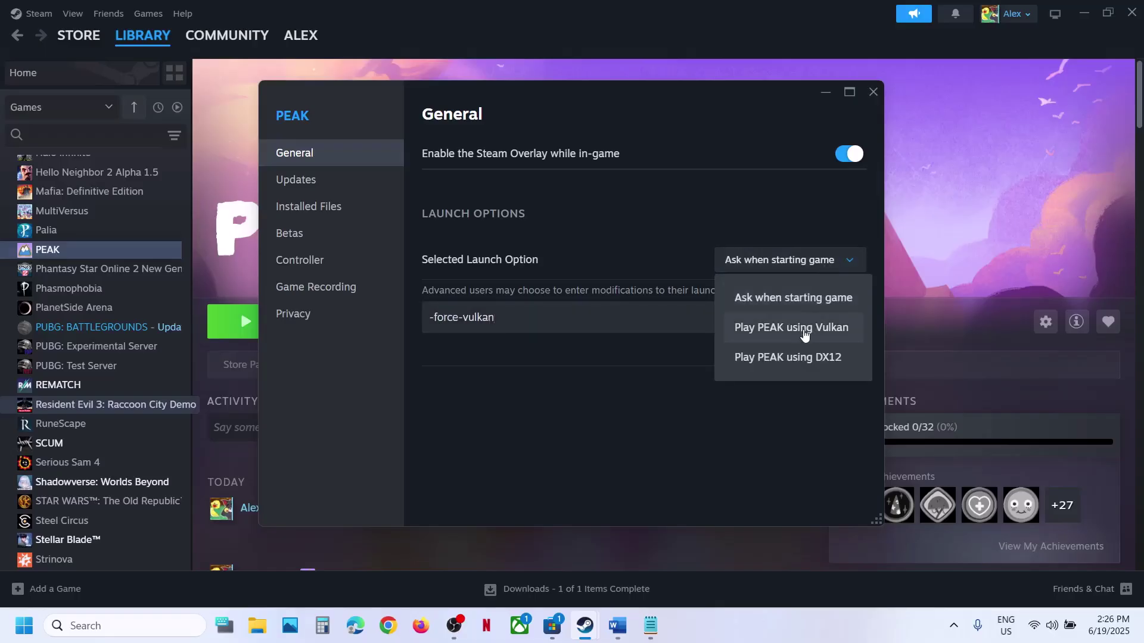
{"action": "left_click", "coordinate": [648, 239]}
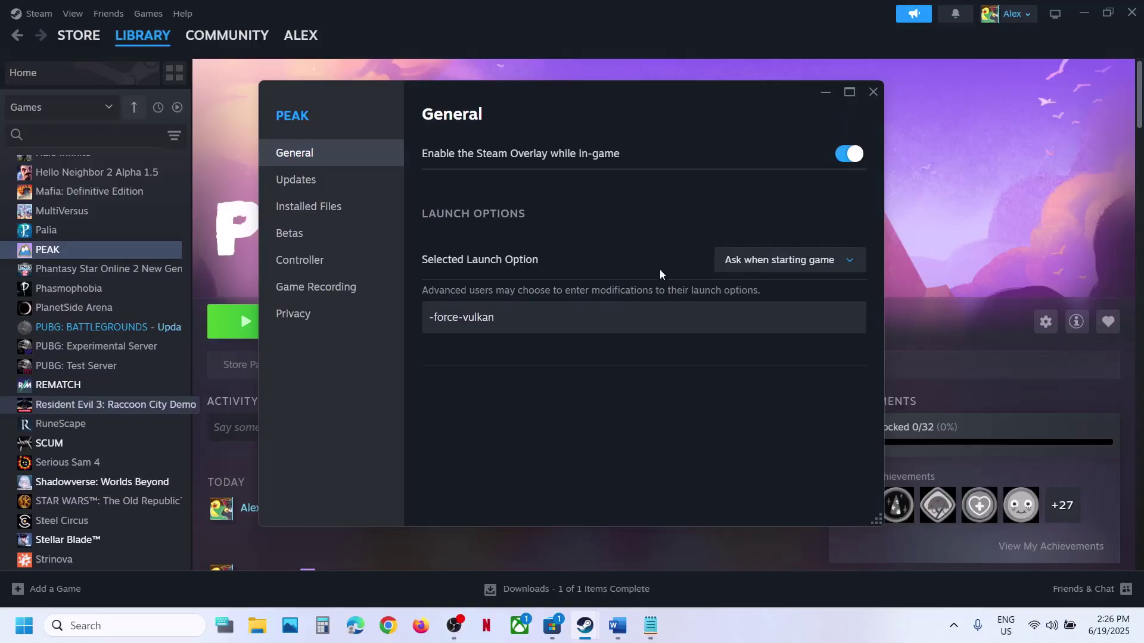
Clear PEAK's advanced launch options and close the game's properties.
{"action": "left_click_drag", "start_coordinate": [581, 320], "coordinate": [406, 323]}
{"action": "key", "text": "BackSpace"}
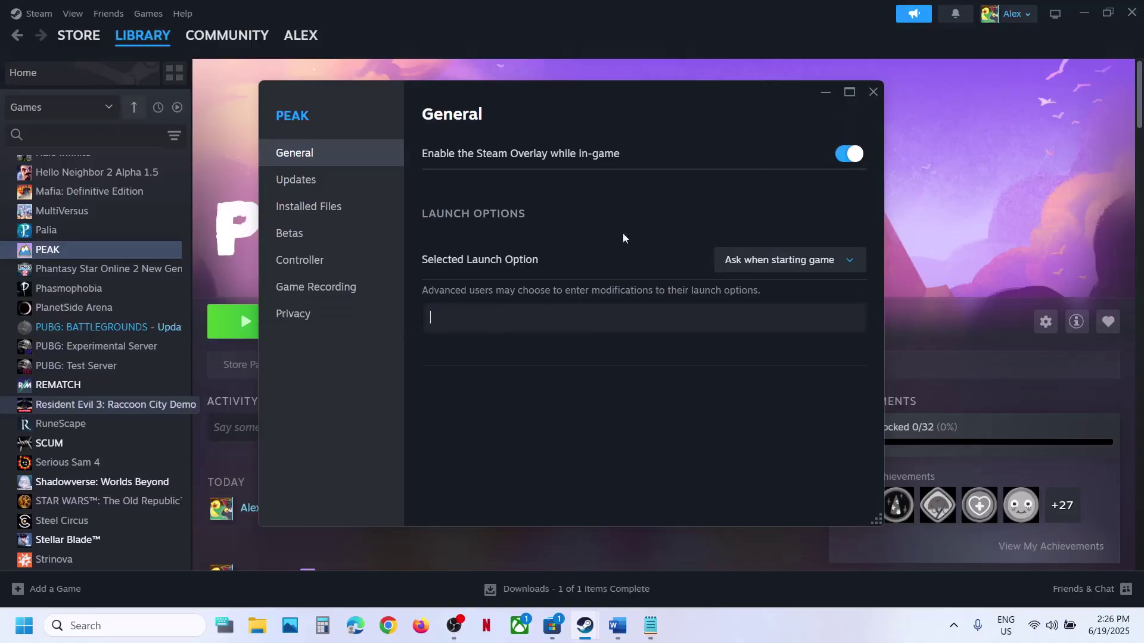
{"action": "left_click", "coordinate": [865, 97]}
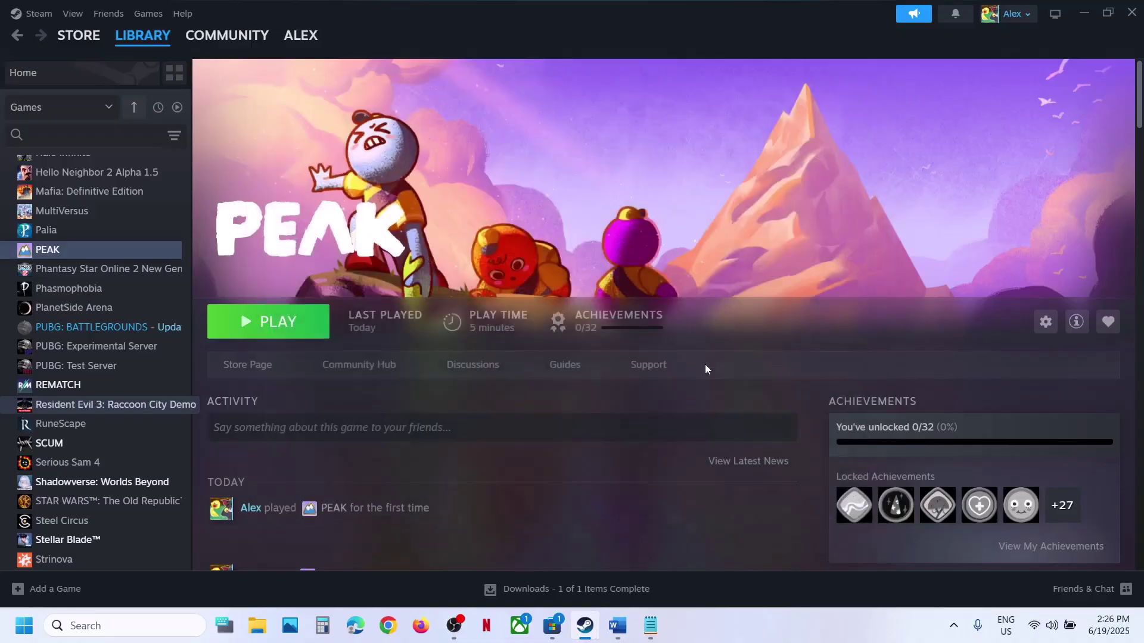
Read Step 4 in the Word notes, then open Registry Editor and allow it to make changes.
{"action": "left_click", "coordinate": [619, 626]}
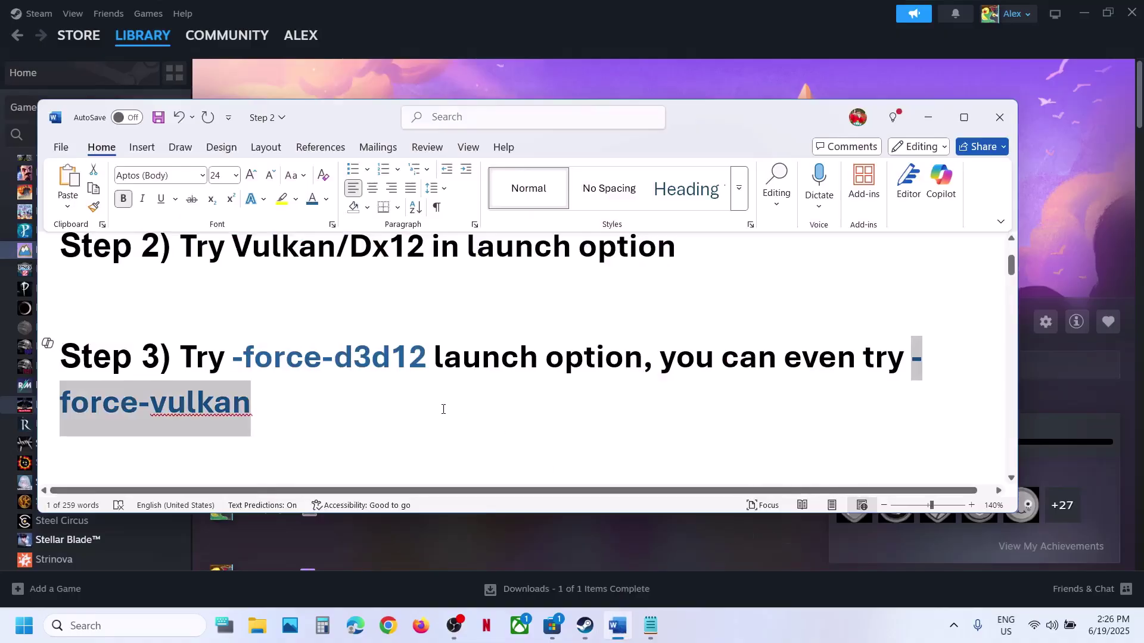
{"action": "scroll", "coordinate": [443, 409], "scroll_direction": "down", "scroll_amount": 4}
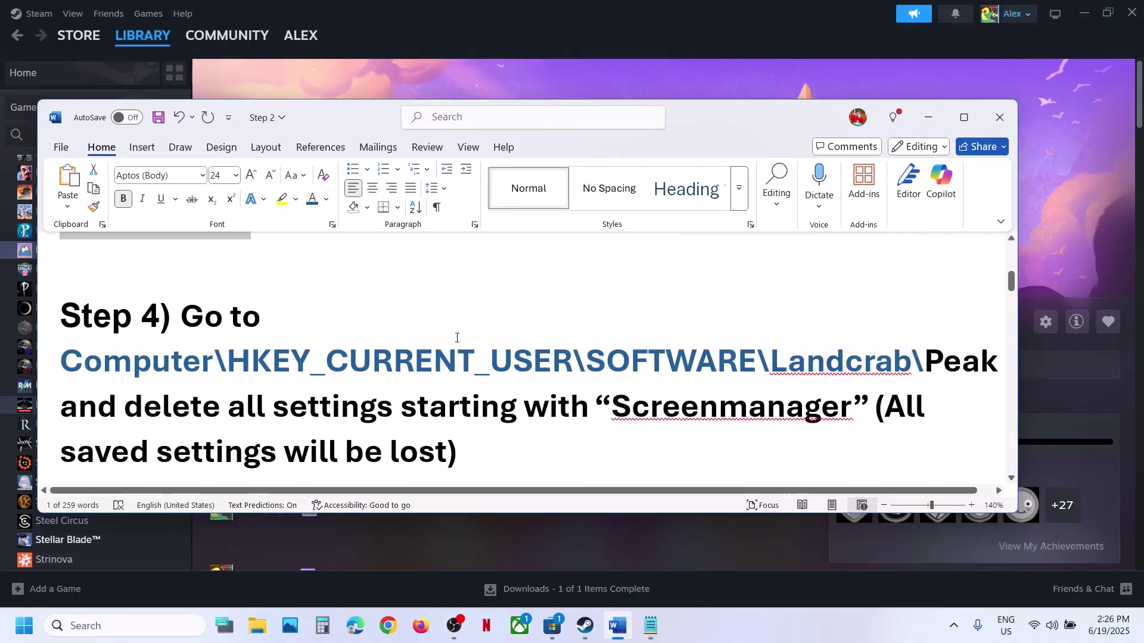
{"action": "left_click", "coordinate": [108, 627]}
{"action": "type", "text": "regi"}
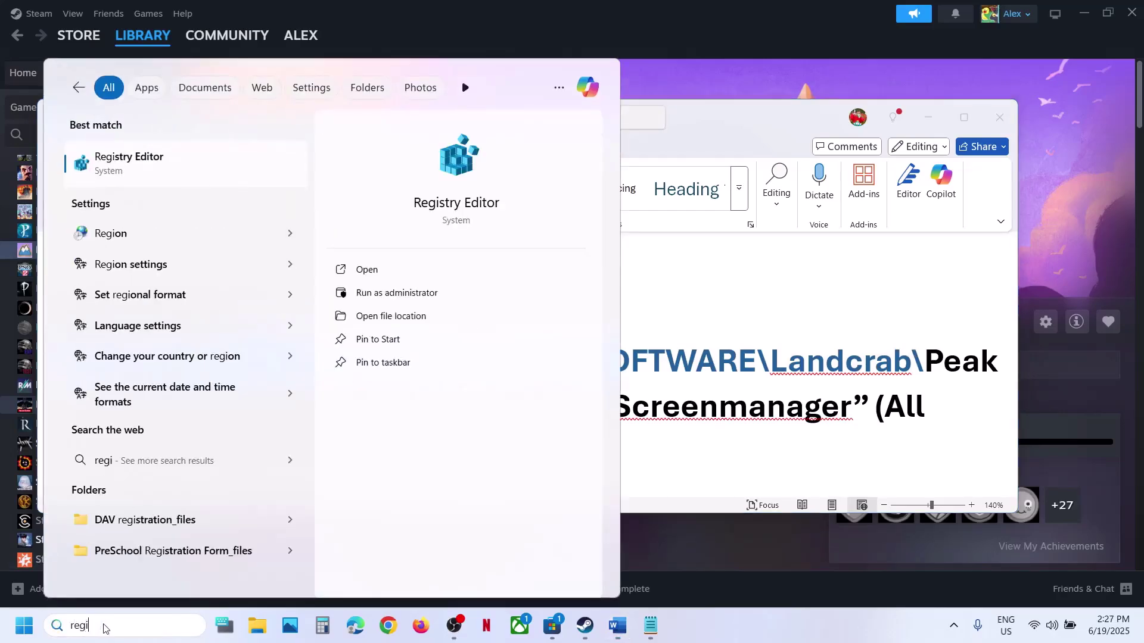
{"action": "left_click", "coordinate": [182, 156]}
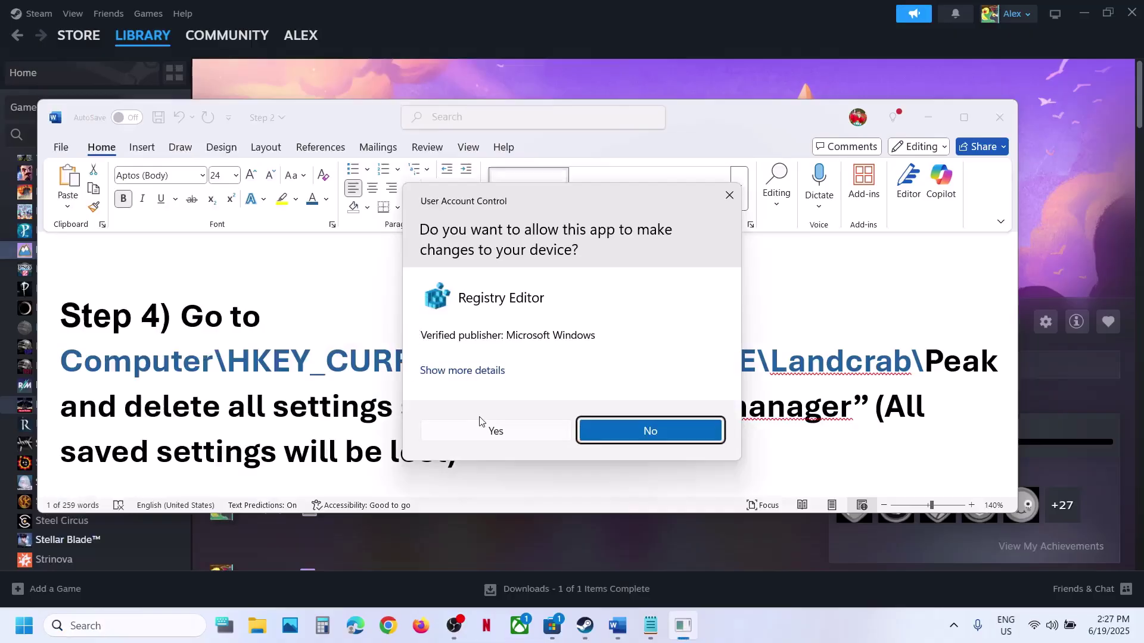
{"action": "left_click", "coordinate": [473, 433]}
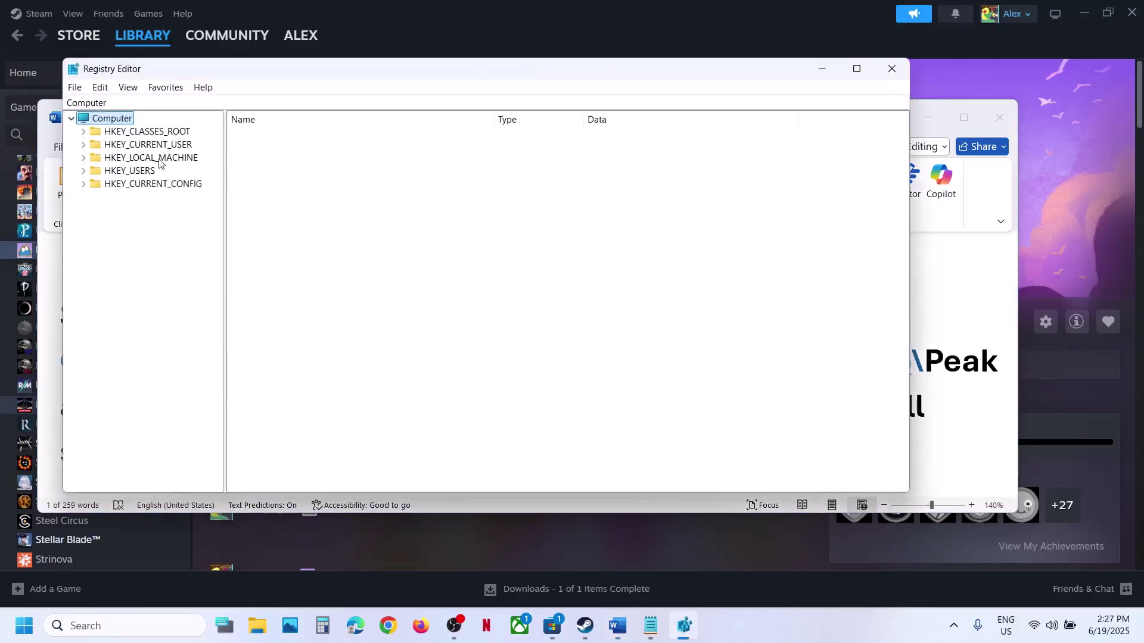
Open the registry key HKEY_CURRENT_USER\Software\LandCrab\PEAK, checking the path against Step 4 in the Word notes.
{"action": "left_click", "coordinate": [144, 149]}
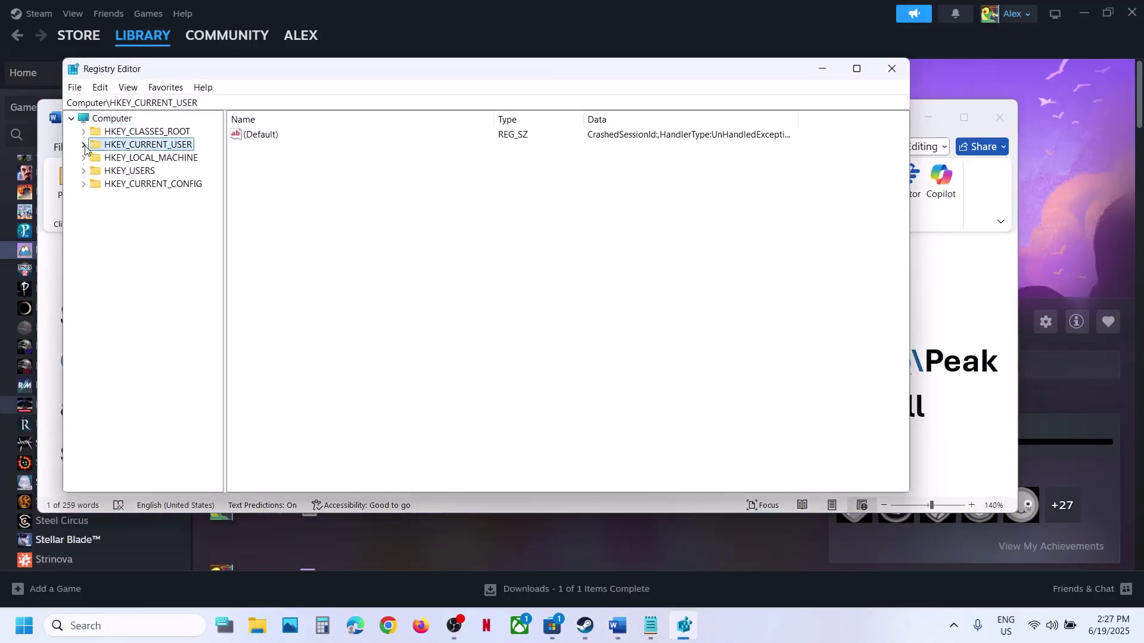
{"action": "left_click", "coordinate": [84, 144]}
{"action": "key", "text": "alt+Tab"}
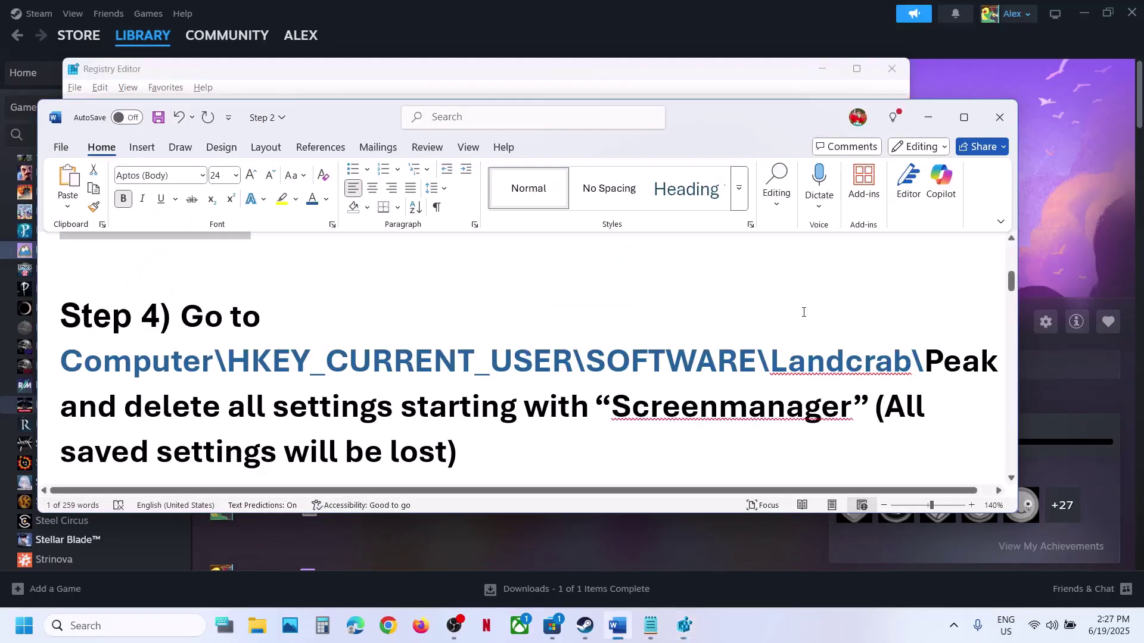
{"action": "key", "text": "alt+Tab"}
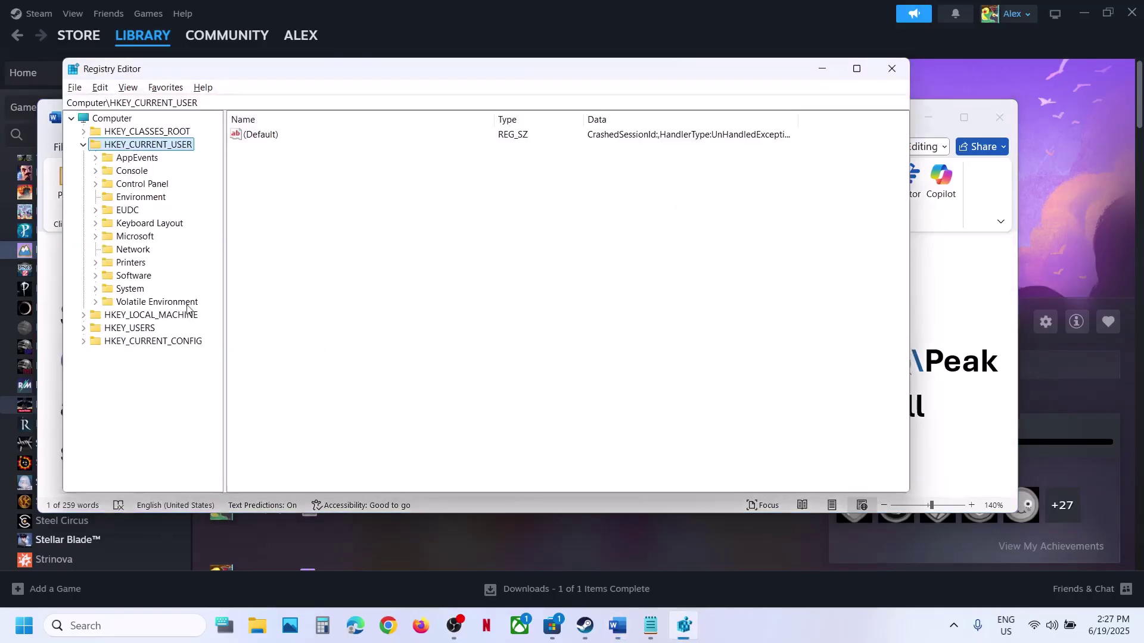
{"action": "left_click", "coordinate": [118, 279]}
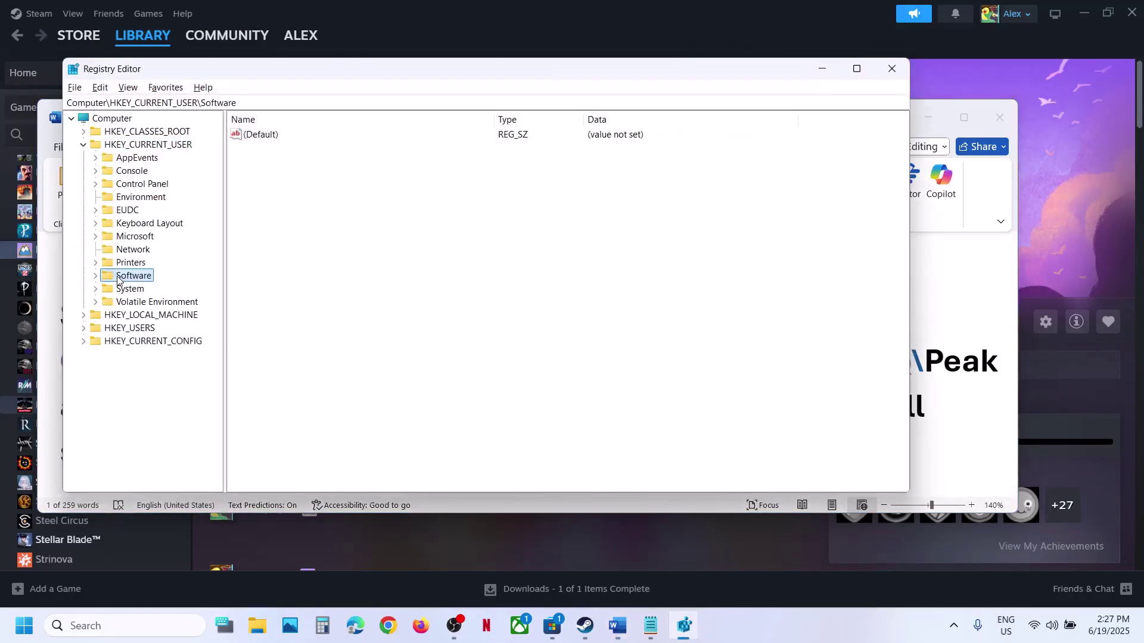
{"action": "left_click", "coordinate": [94, 278]}
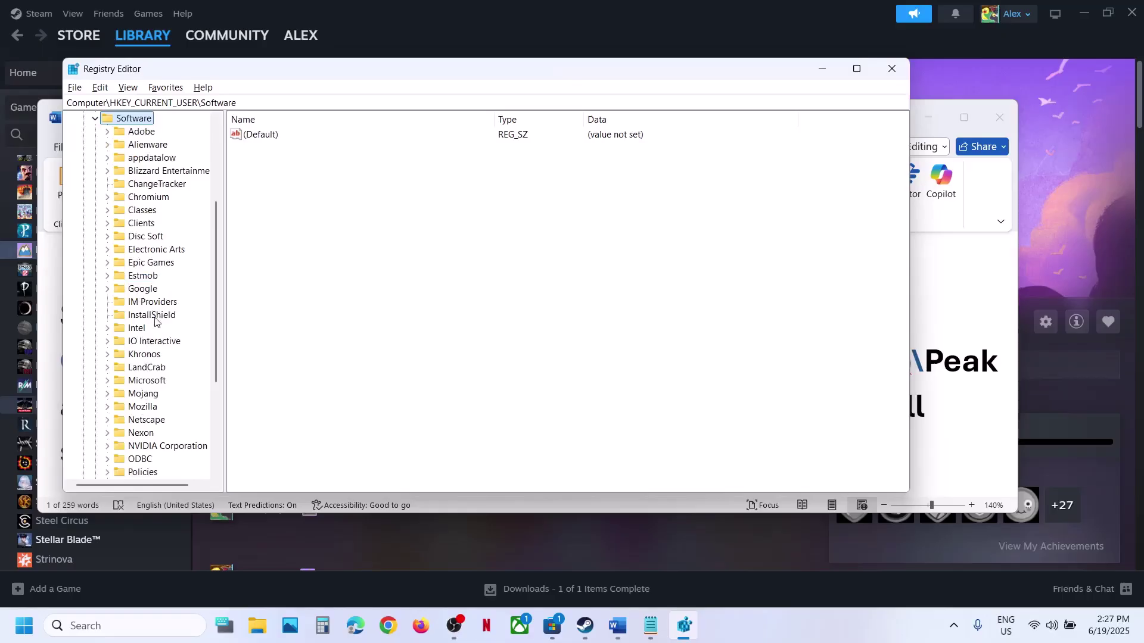
{"action": "left_click", "coordinate": [145, 369]}
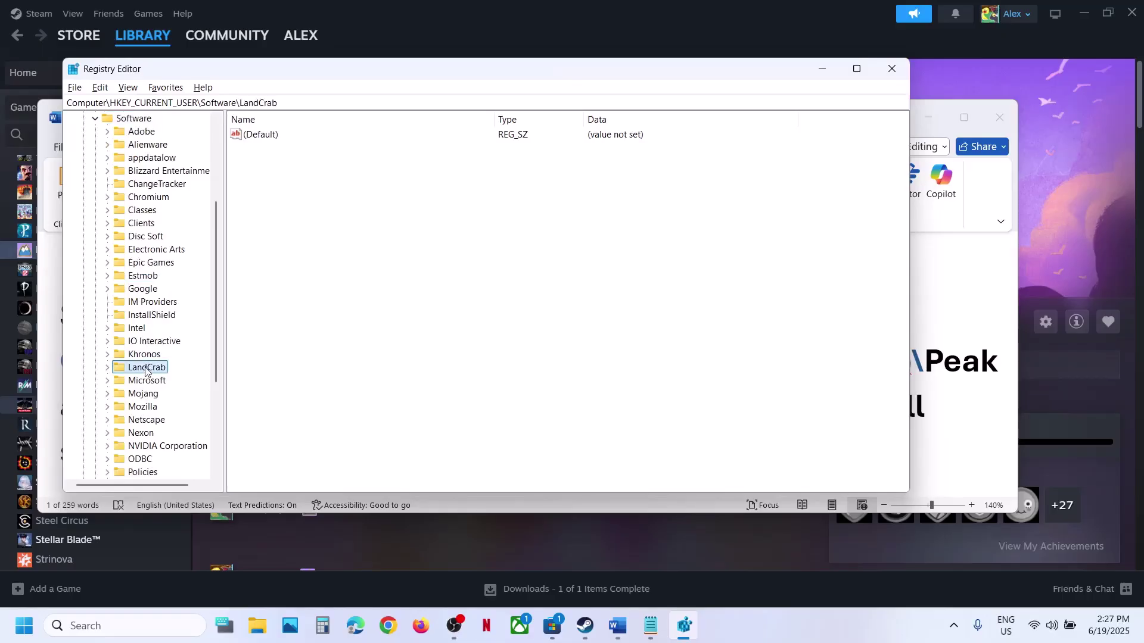
{"action": "left_click", "coordinate": [108, 368]}
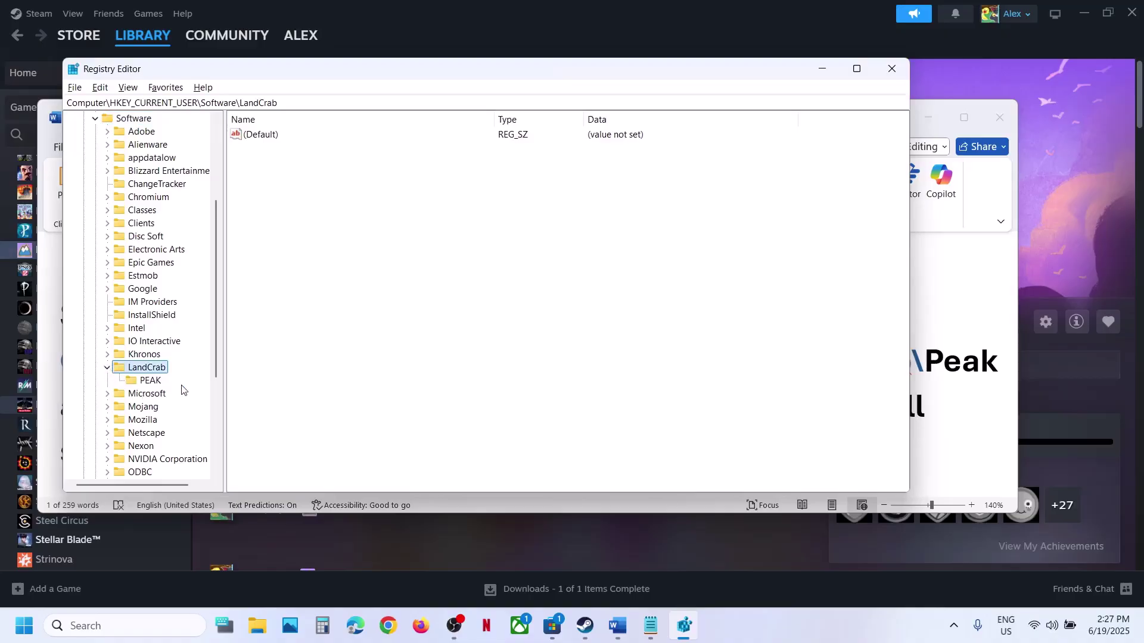
{"action": "left_click", "coordinate": [150, 381]}
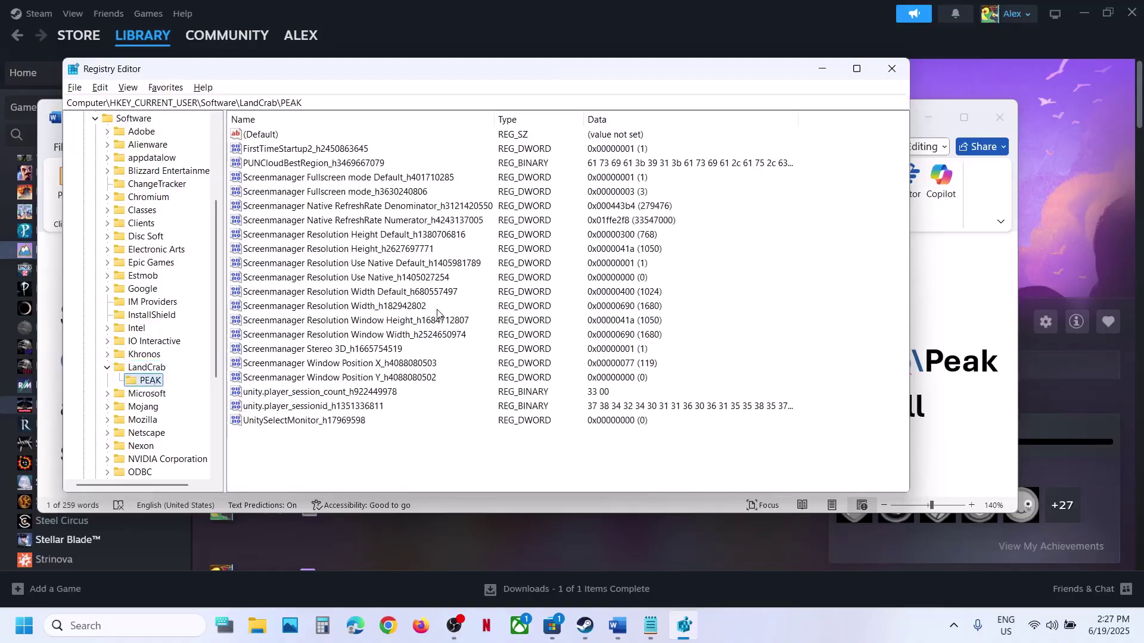
Read the Step 4 instruction in the Word notes about deleting the Screenmanager settings.
{"action": "left_click", "coordinate": [939, 368]}
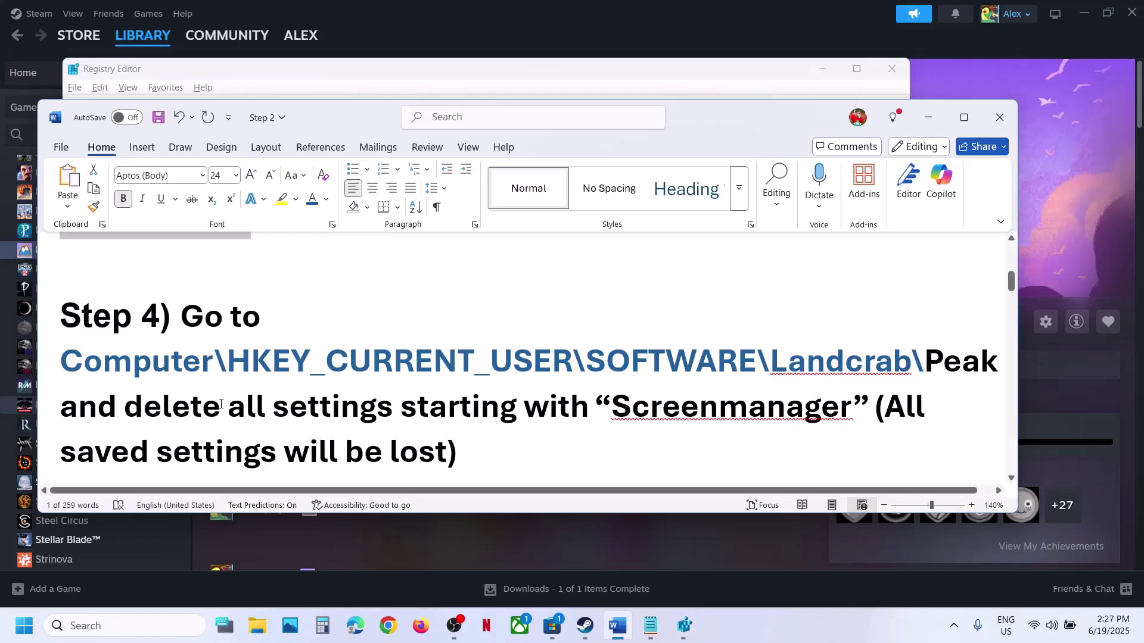
{"action": "left_click_drag", "start_coordinate": [137, 409], "coordinate": [734, 416]}
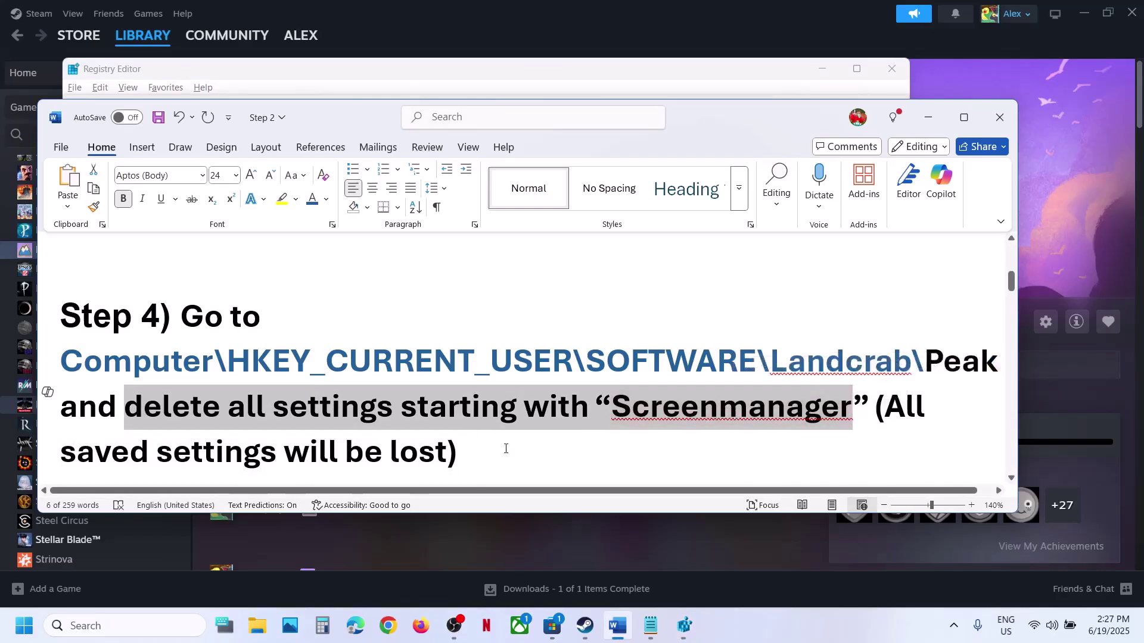
{"action": "left_click_drag", "start_coordinate": [496, 451], "coordinate": [854, 411]}
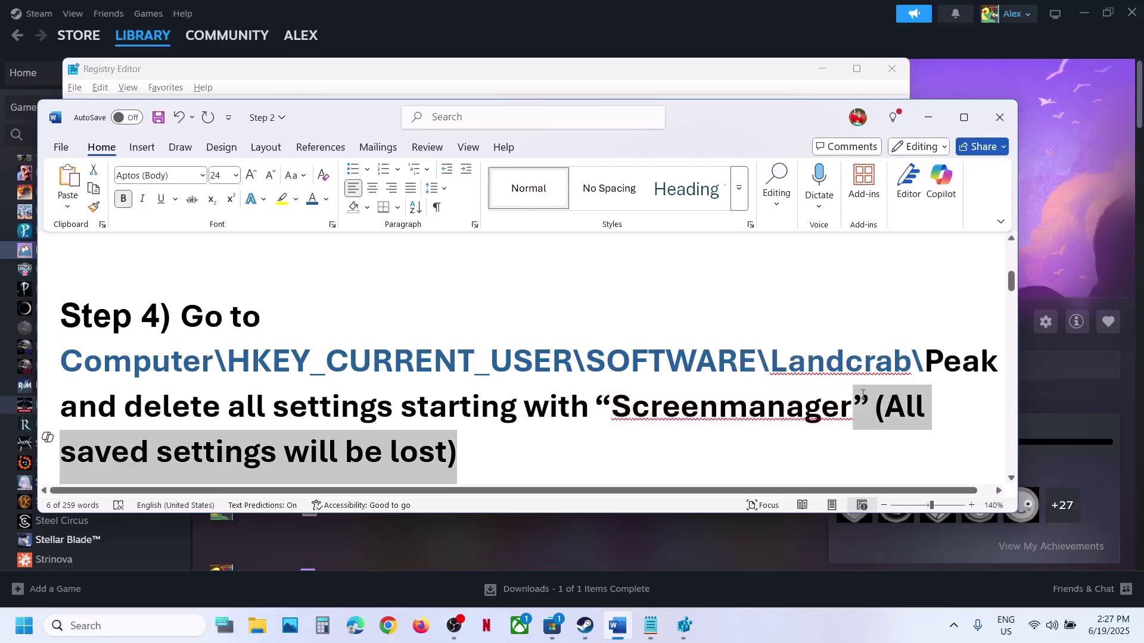
{"action": "left_click", "coordinate": [449, 415]}
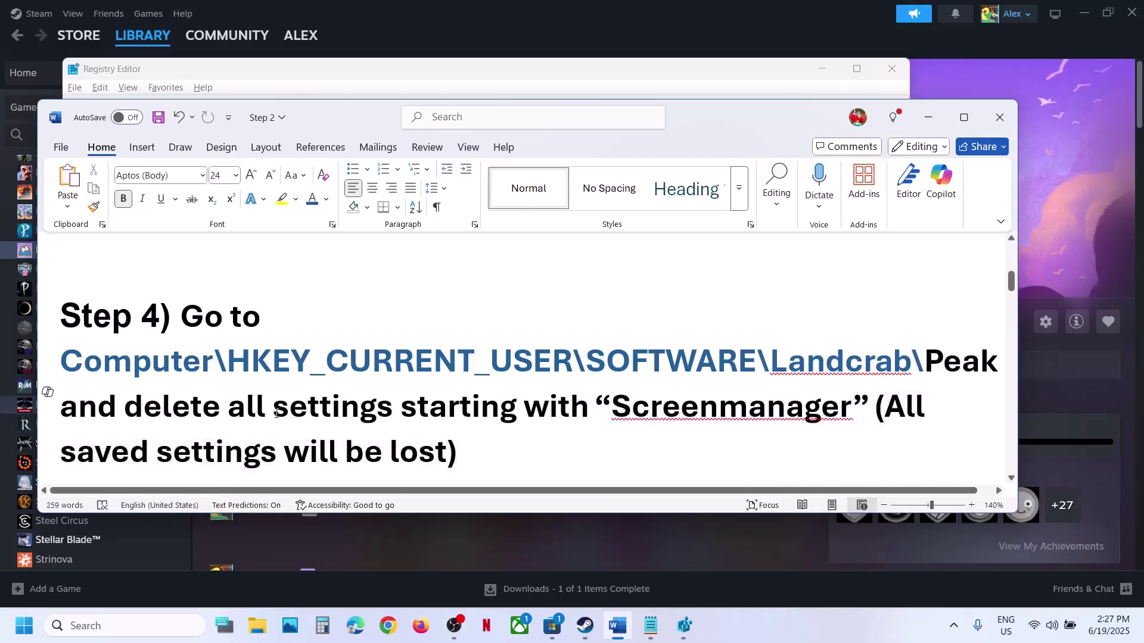
{"action": "left_click_drag", "start_coordinate": [125, 408], "coordinate": [676, 362]}
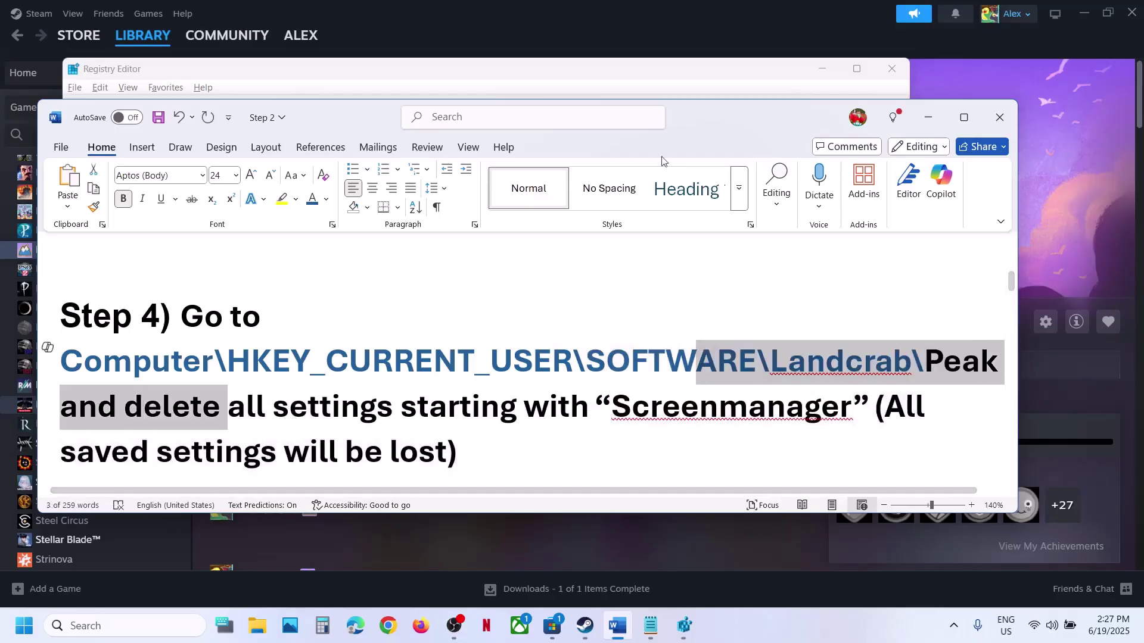
Return to Registry Editor and permanently delete every value starting with Screenmanager in the PEAK key.
{"action": "left_click", "coordinate": [676, 82]}
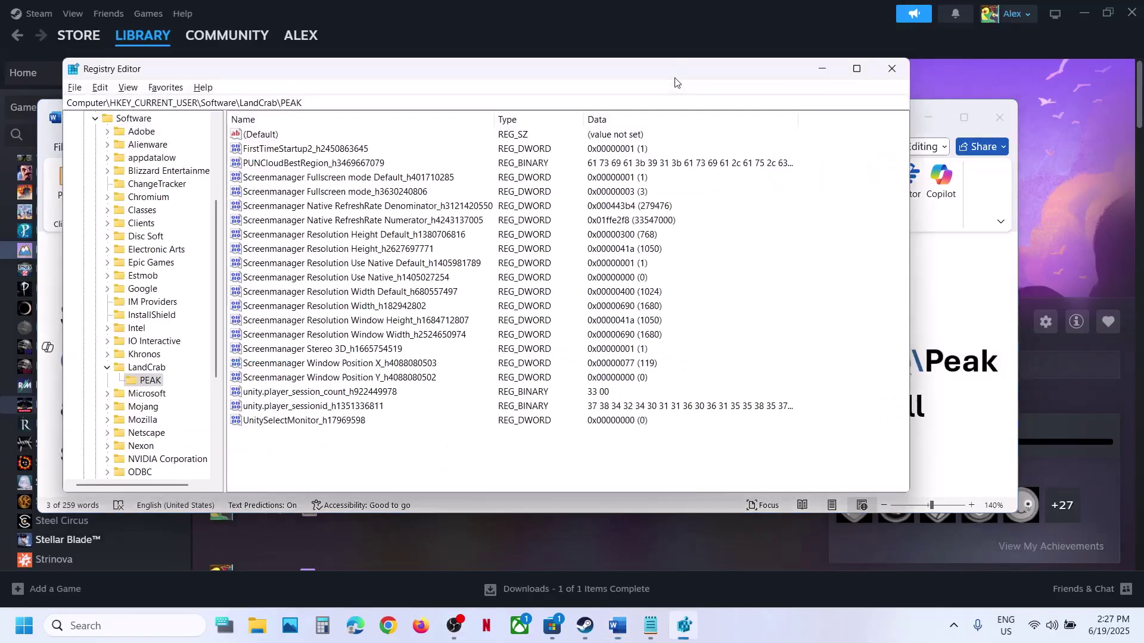
{"action": "left_click", "coordinate": [318, 183]}
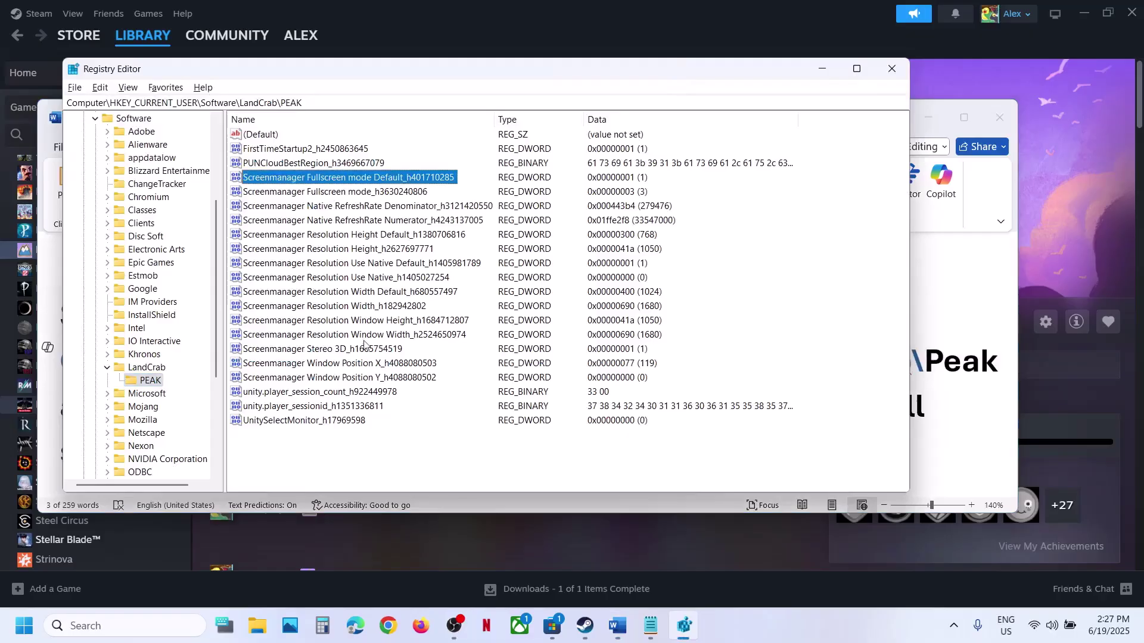
{"action": "left_click", "coordinate": [312, 379], "text": "shift"}
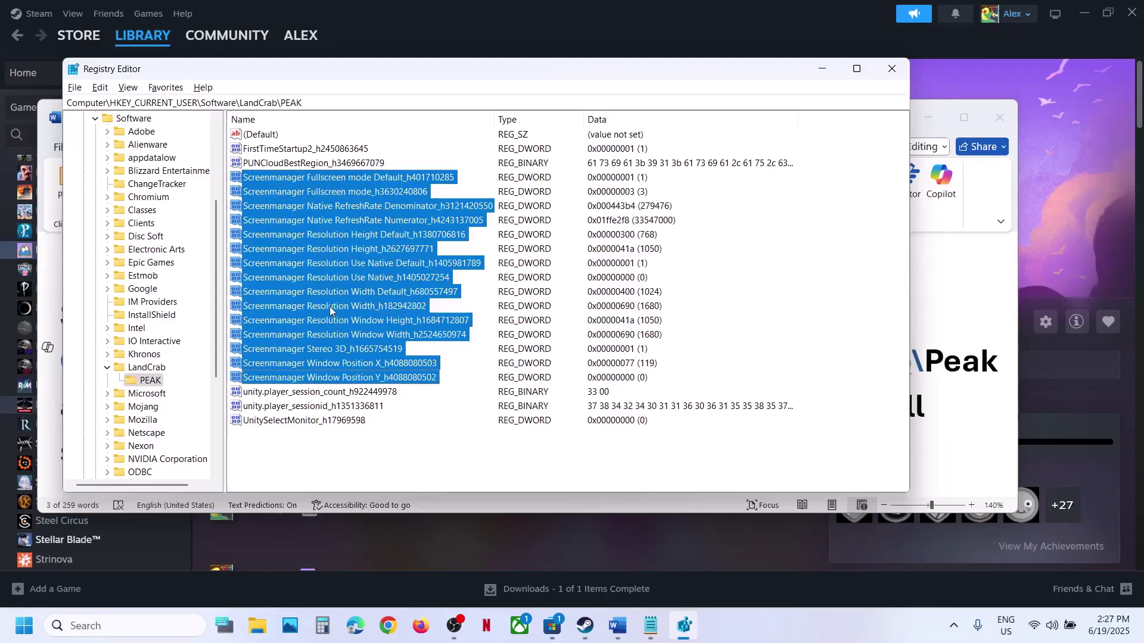
{"action": "right_click", "coordinate": [321, 295]}
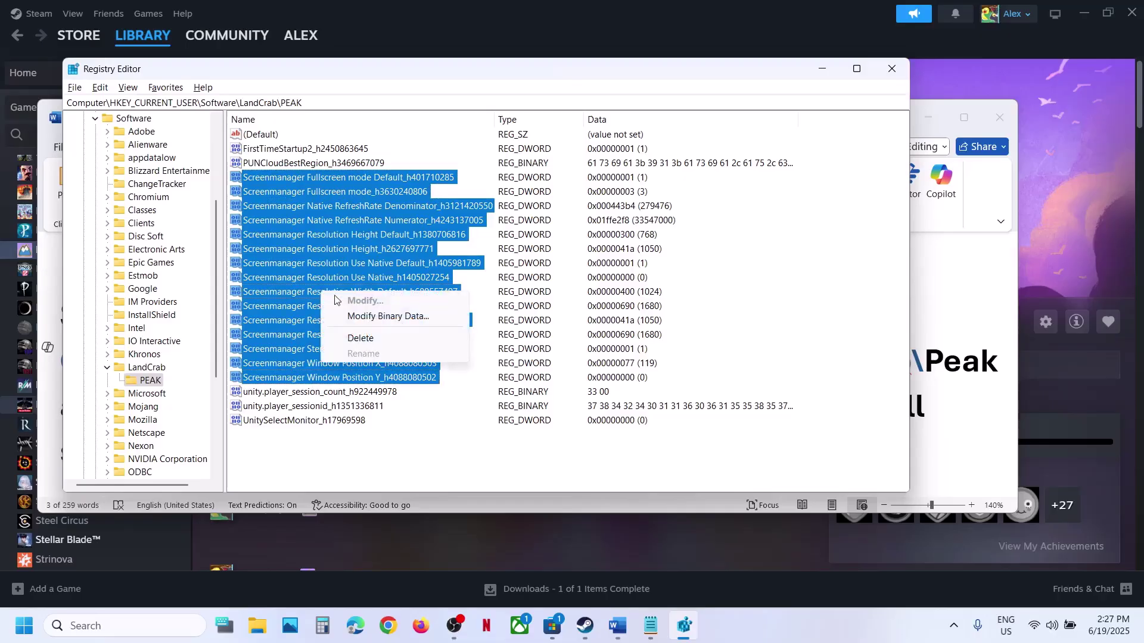
{"action": "left_click", "coordinate": [361, 338]}
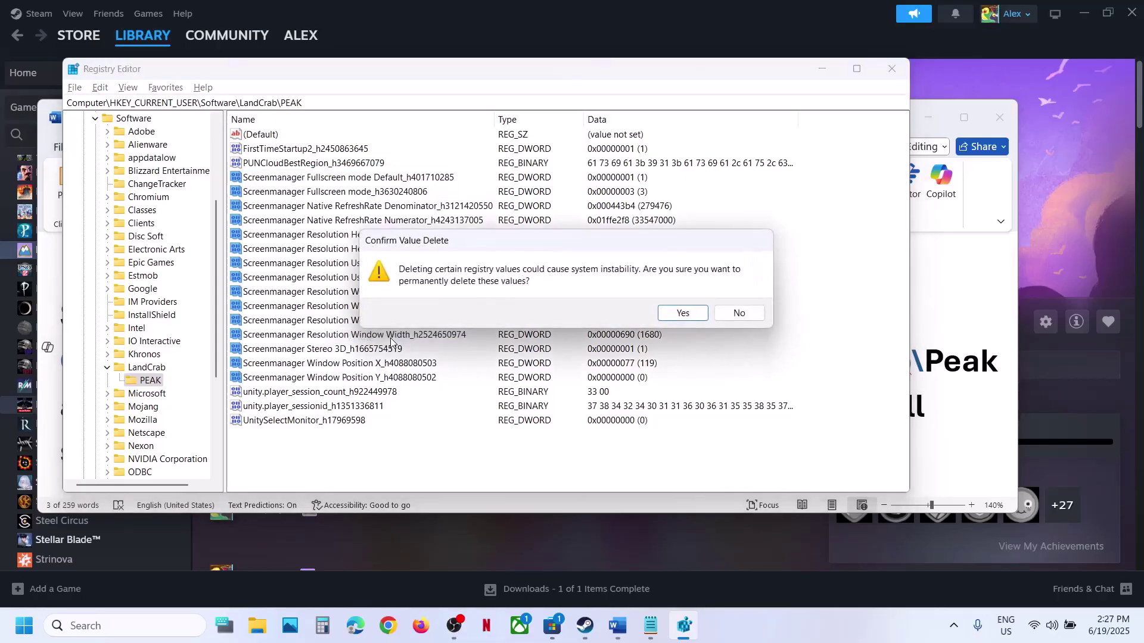
{"action": "left_click", "coordinate": [666, 310]}
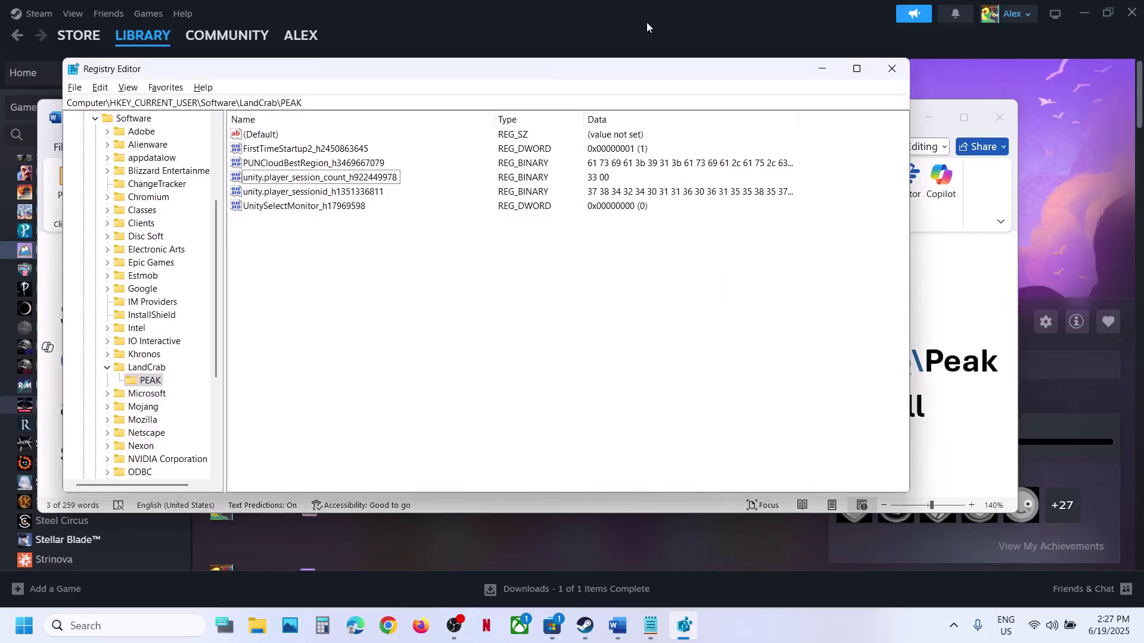
Minimize Registry Editor, read Step 5 about allowing the game exe through antivirus in the Word notes, and return to Steam.
{"action": "left_click", "coordinate": [820, 68]}
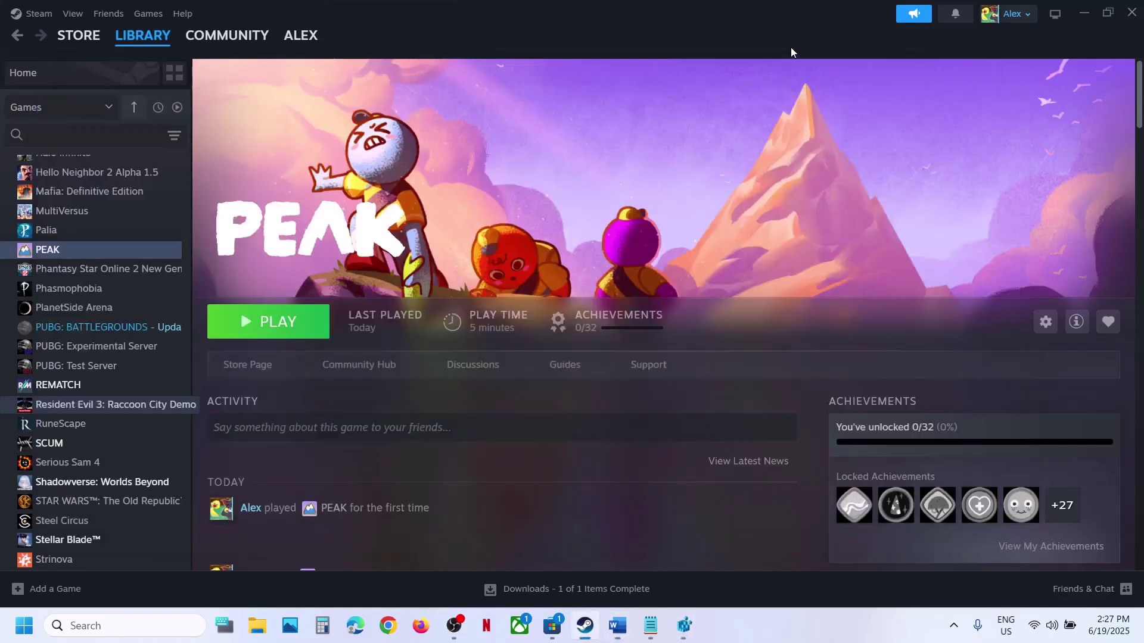
{"action": "left_click", "coordinate": [623, 638]}
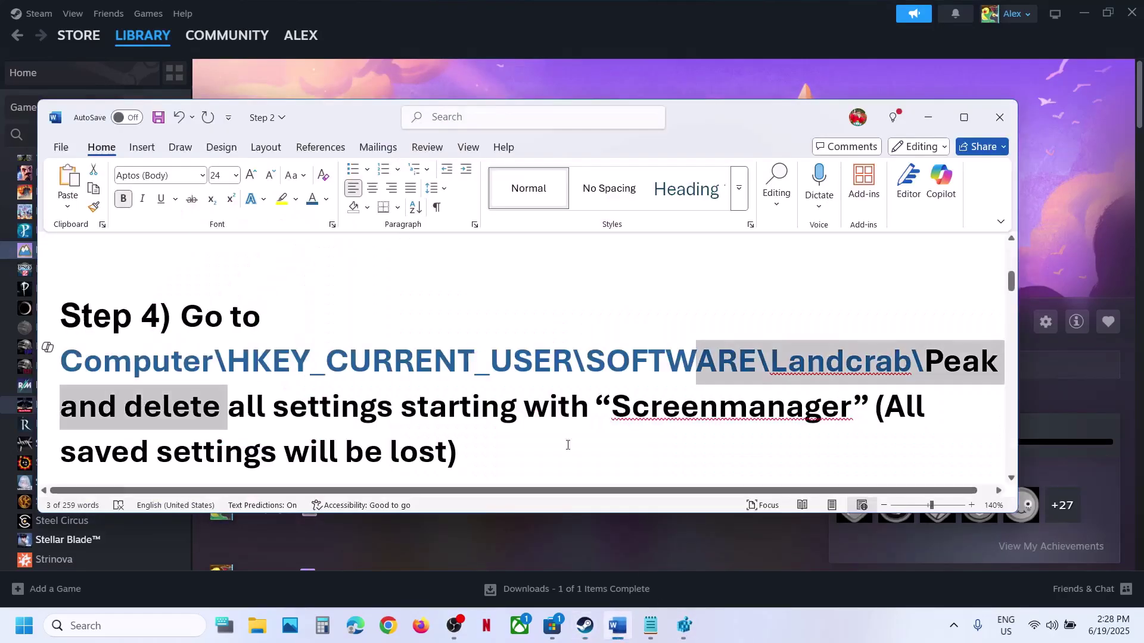
{"action": "scroll", "coordinate": [480, 419], "scroll_direction": "down", "scroll_amount": 3}
{"action": "scroll", "coordinate": [479, 419], "scroll_direction": "down", "scroll_amount": 1}
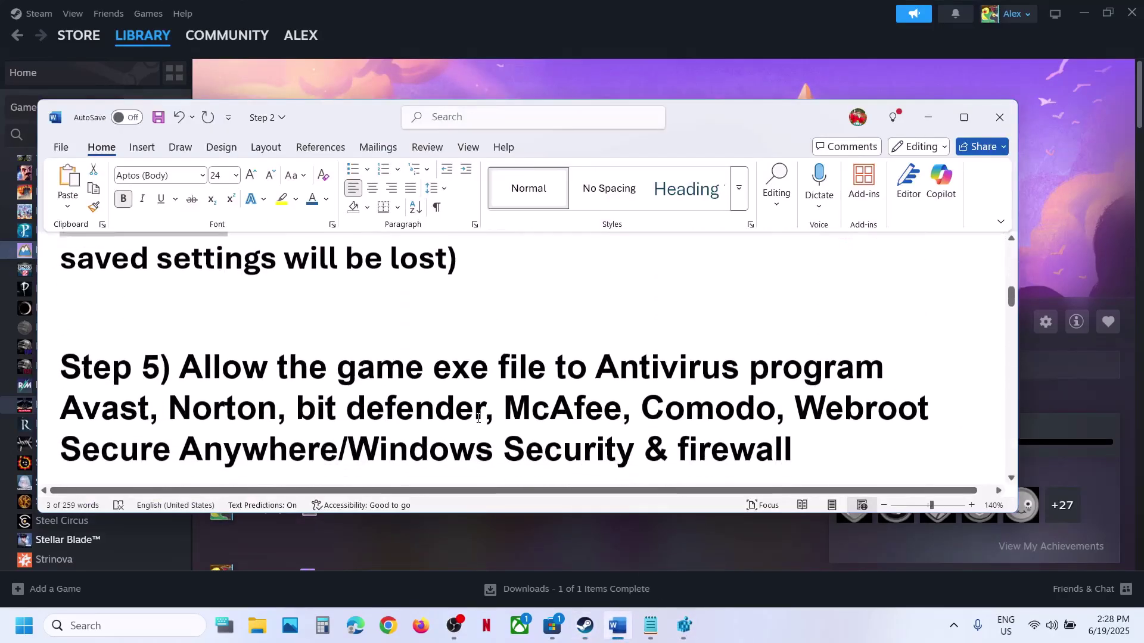
{"action": "left_click_drag", "start_coordinate": [236, 355], "coordinate": [674, 405]}
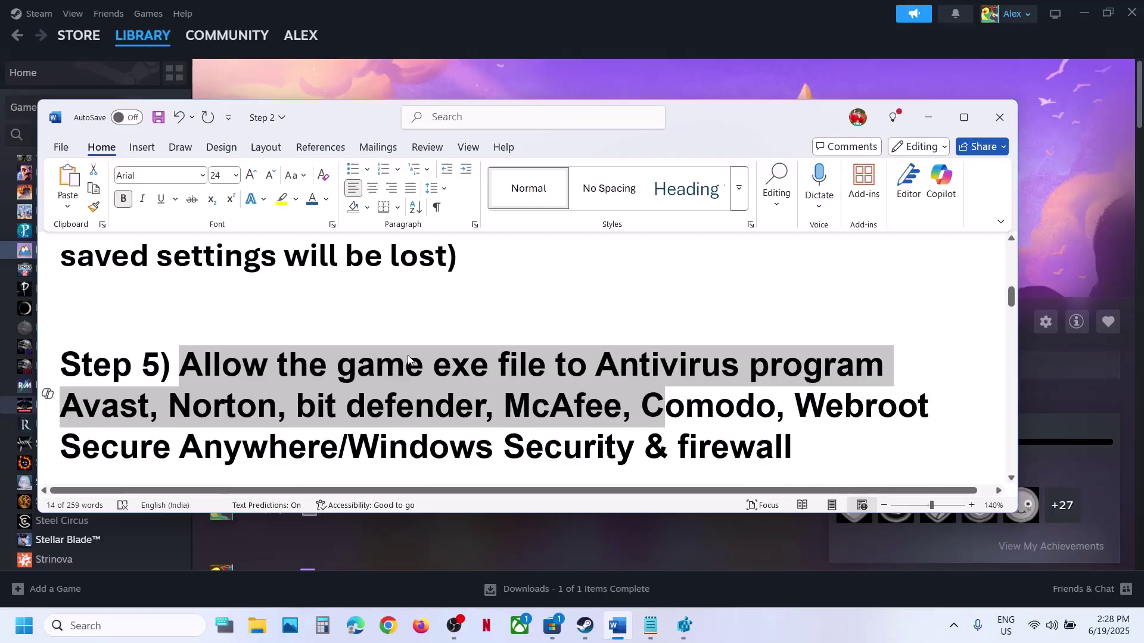
{"action": "left_click", "coordinate": [459, 87]}
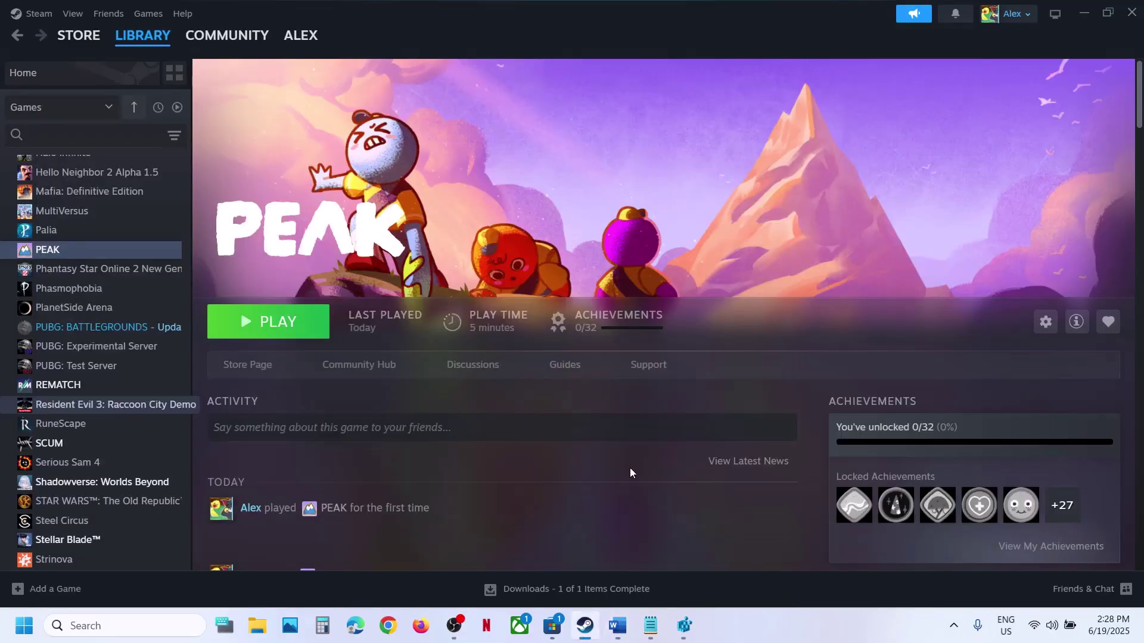
Open Windows Settings and go through Privacy & security to Virus & threat protection in Windows Security.
{"action": "key", "text": "super+i"}
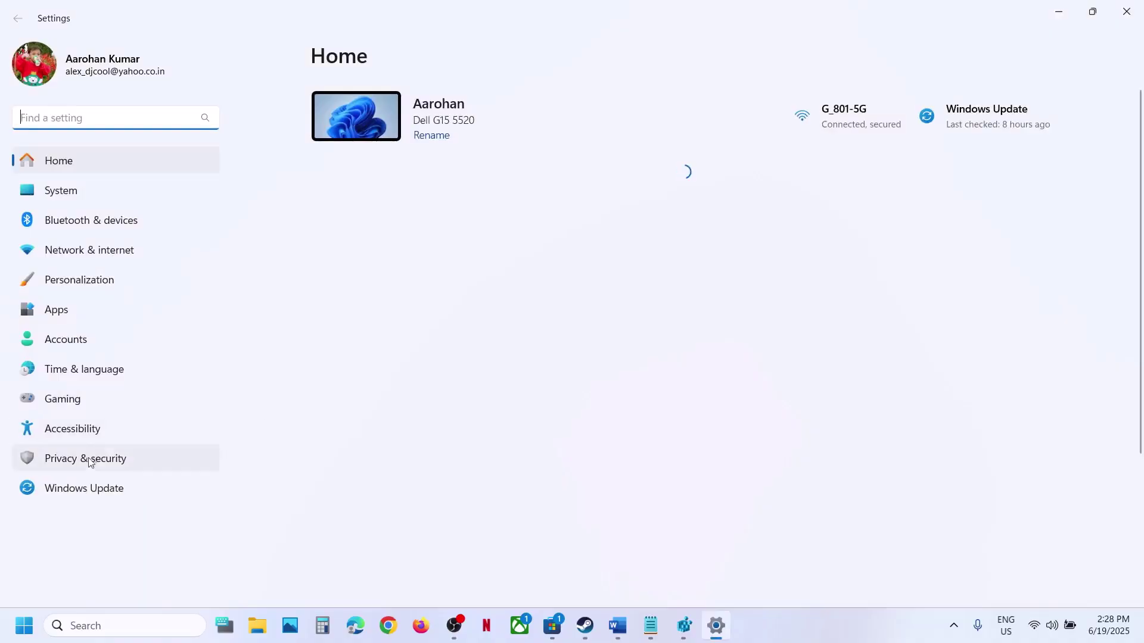
{"action": "left_click", "coordinate": [88, 460]}
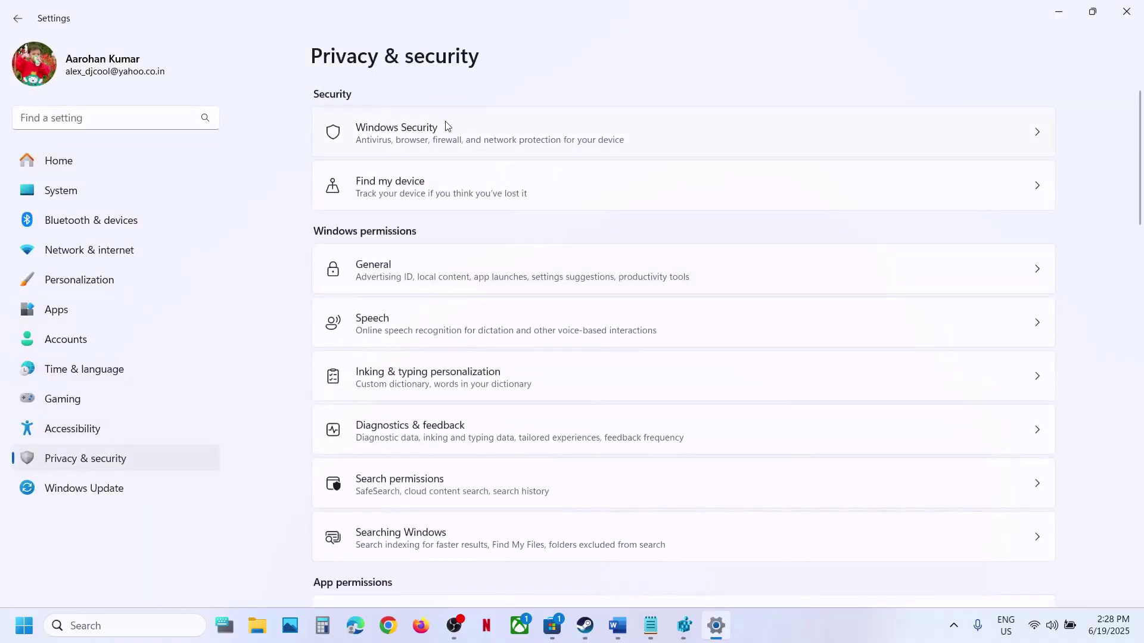
{"action": "left_click", "coordinate": [447, 127]}
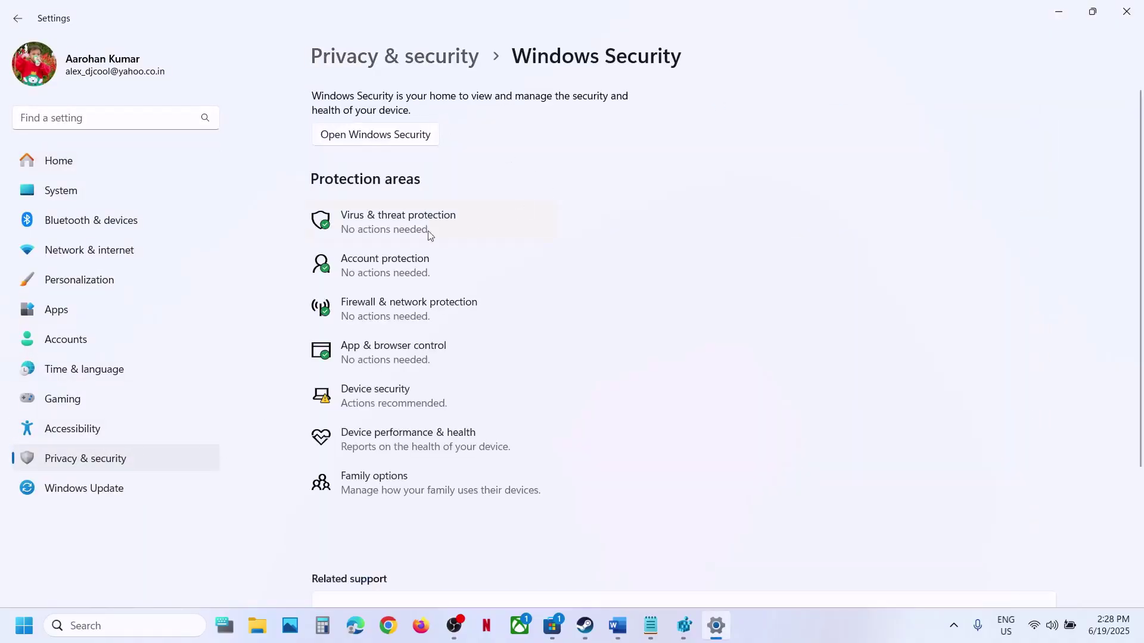
{"action": "left_click", "coordinate": [409, 237]}
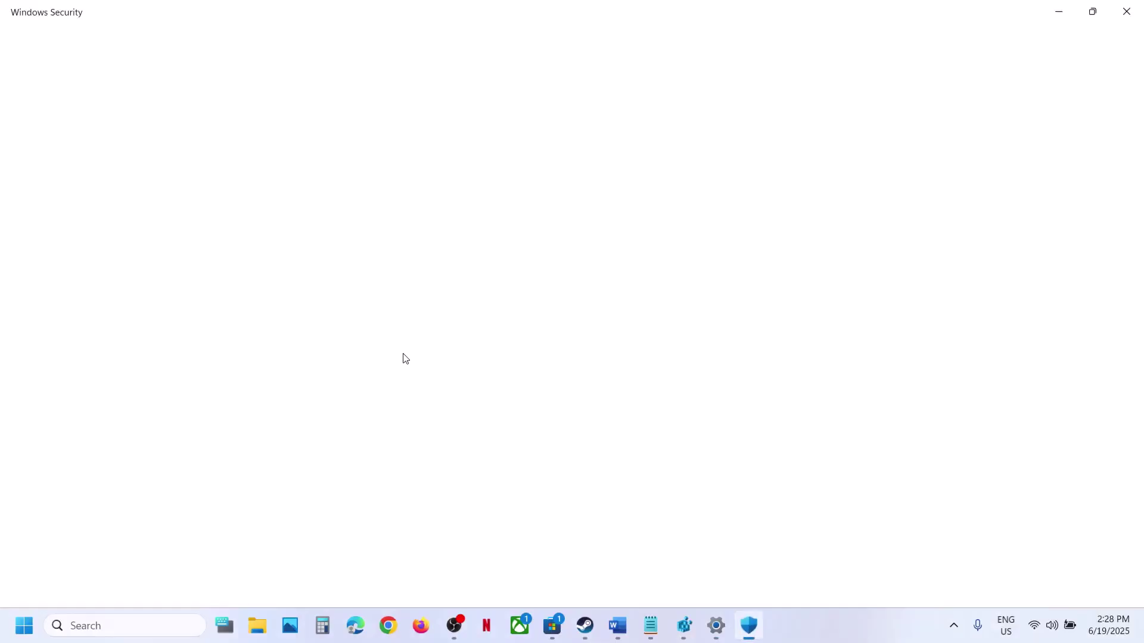
Open the ransomware protection page for allowing an app through Controlled folder access and grant Windows Security permission to make changes.
{"action": "scroll", "coordinate": [391, 536], "scroll_direction": "up", "scroll_amount": 3}
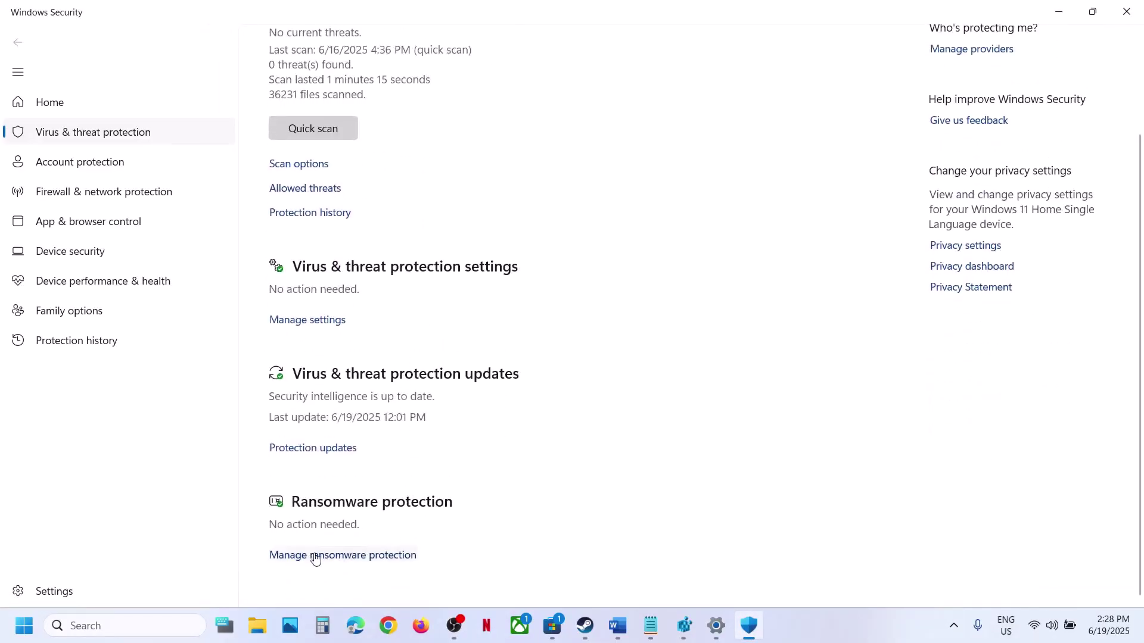
{"action": "scroll", "coordinate": [316, 558], "scroll_direction": "down", "scroll_amount": 3}
{"action": "left_click", "coordinate": [381, 422]}
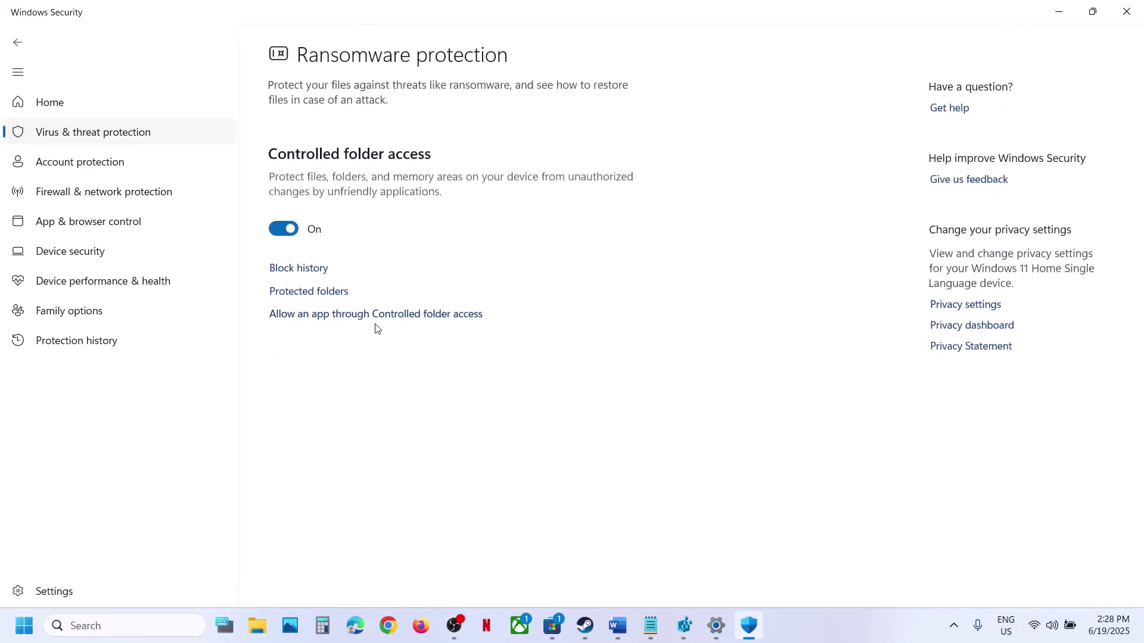
{"action": "left_click", "coordinate": [338, 316]}
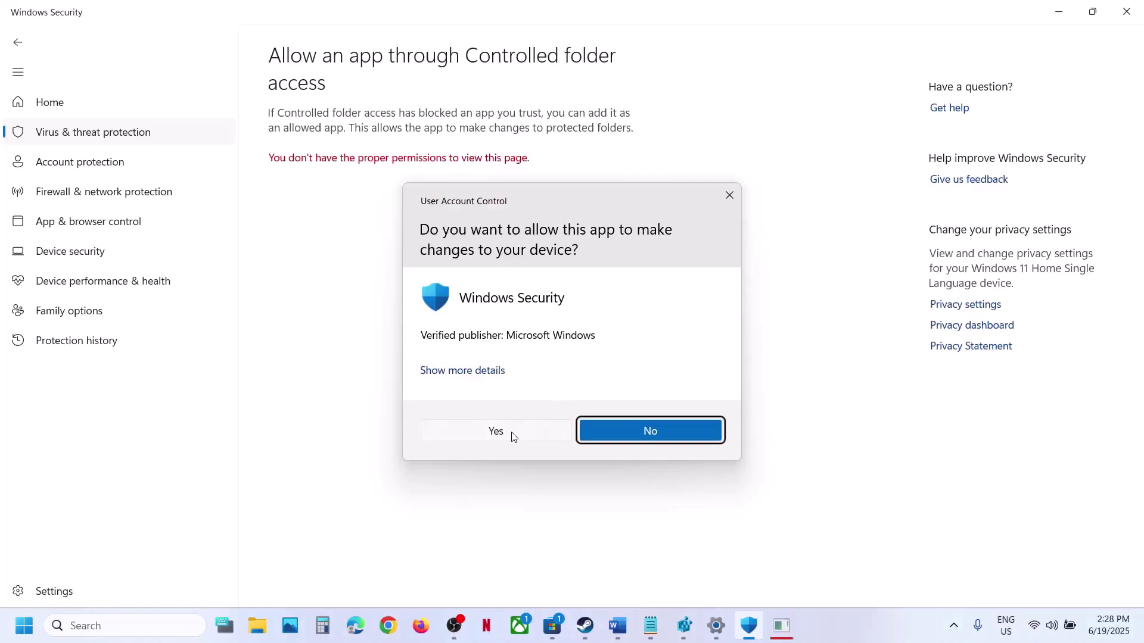
{"action": "left_click", "coordinate": [512, 436]}
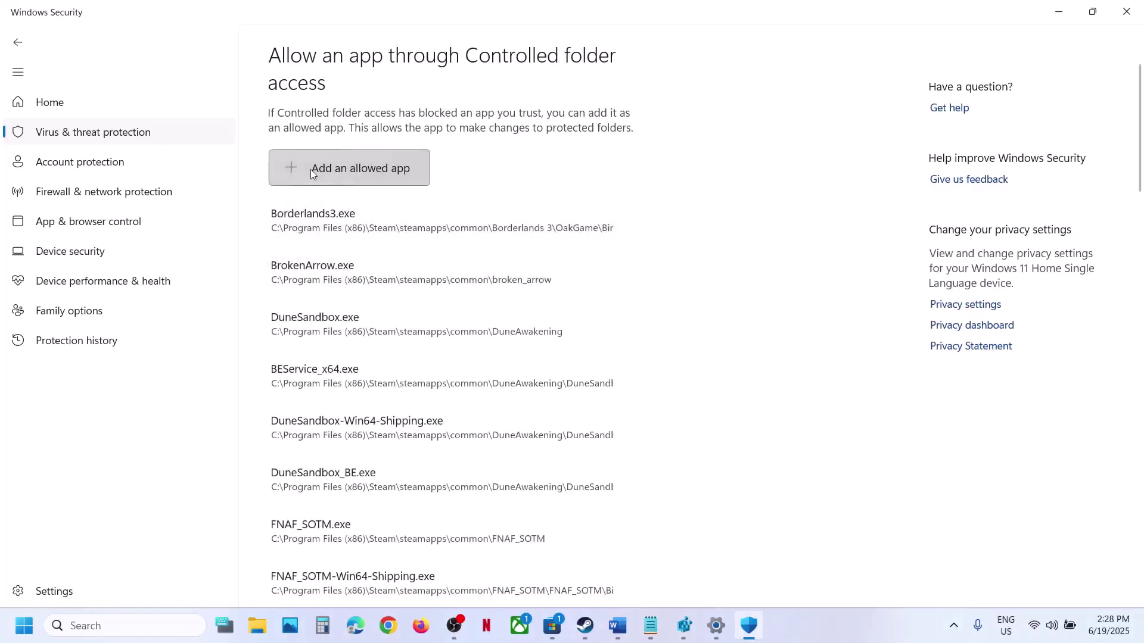
Add the PEAK application from Steam's steamapps\common\PEAK folder as an allowed app through Controlled folder access.
{"action": "left_click", "coordinate": [311, 172]}
{"action": "left_click", "coordinate": [343, 227]}
{"action": "left_click", "coordinate": [437, 42]}
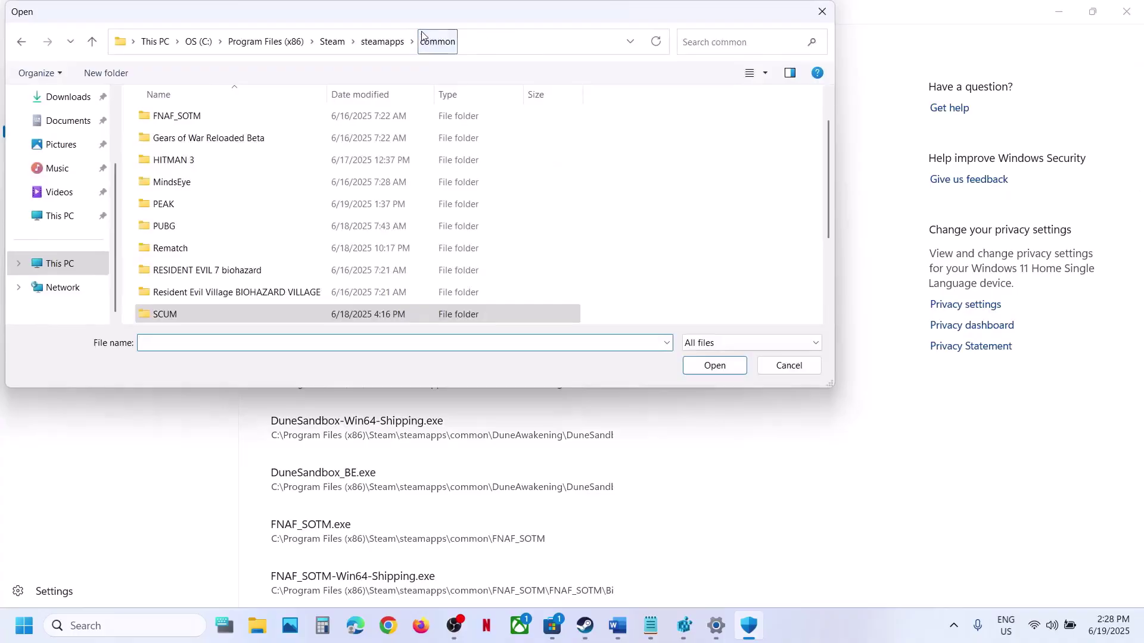
{"action": "double_click", "coordinate": [190, 204]}
{"action": "left_click", "coordinate": [521, 45]}
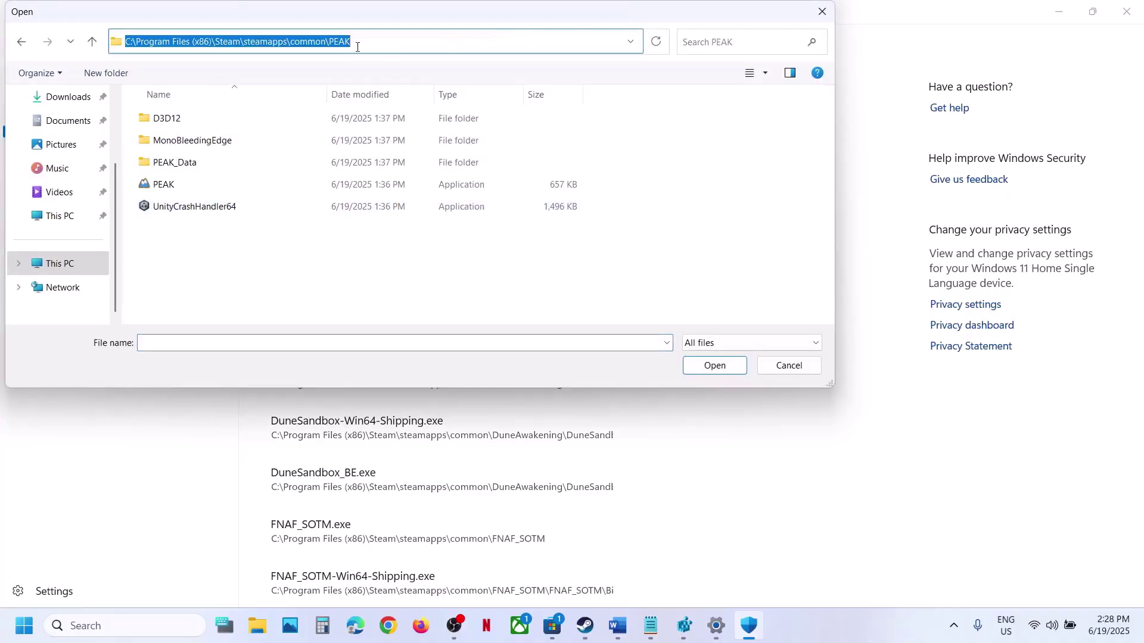
{"action": "left_click", "coordinate": [166, 189]}
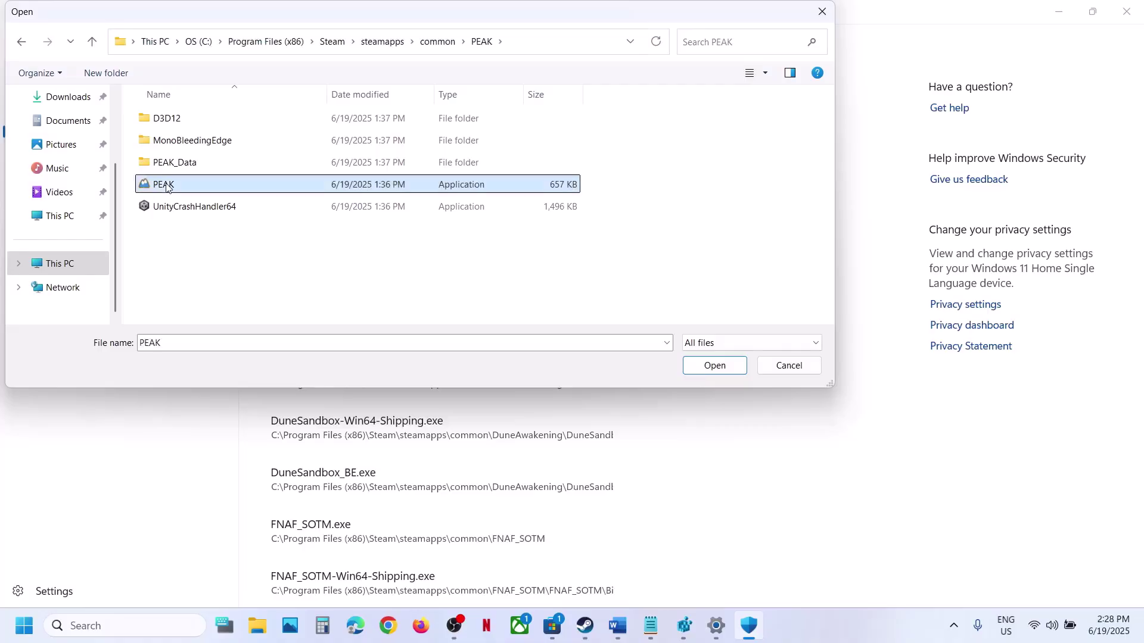
{"action": "left_click", "coordinate": [698, 369]}
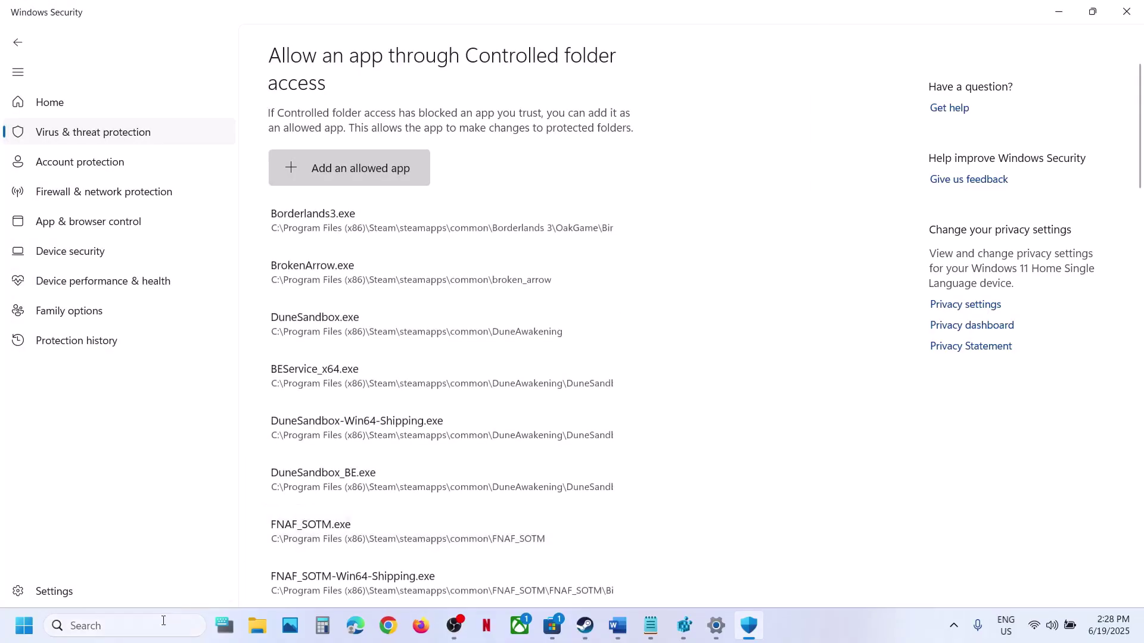
Open Control Panel and go through System and Security to Windows Defender Firewall's page of allowed apps.
{"action": "left_click", "coordinate": [164, 621]}
{"action": "type", "text": "control"}
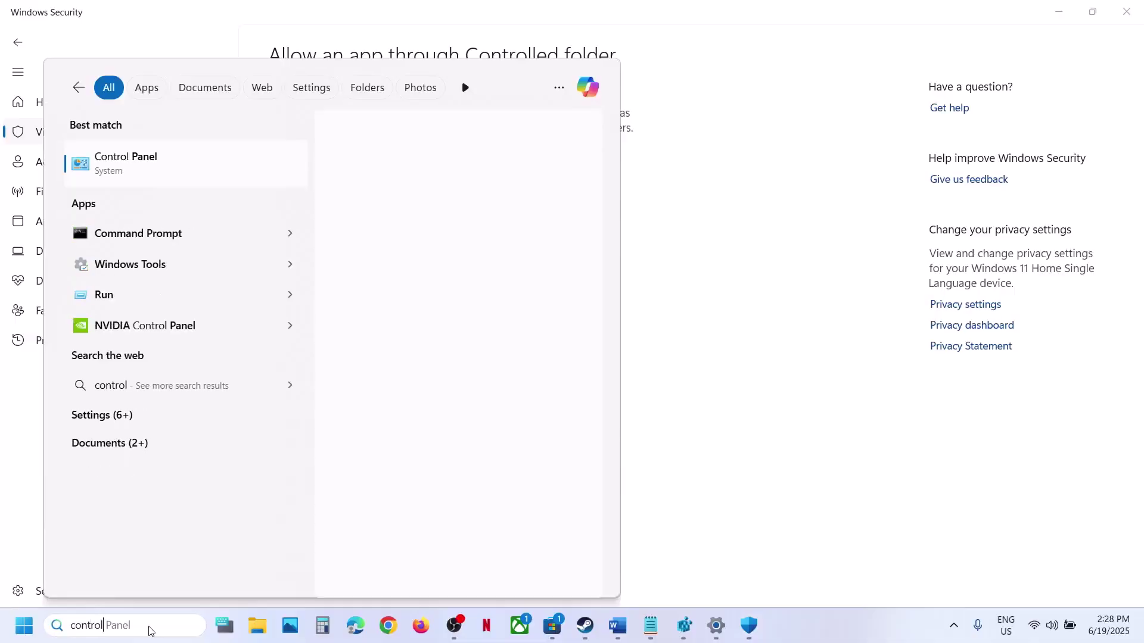
{"action": "key", "text": "Return"}
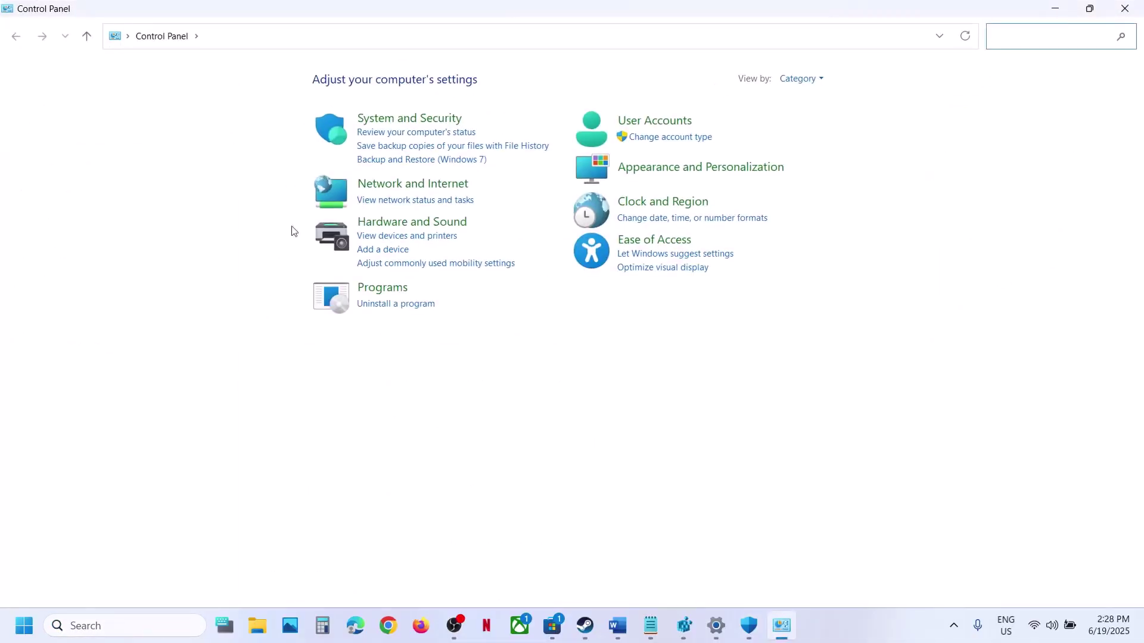
{"action": "left_click", "coordinate": [447, 119]}
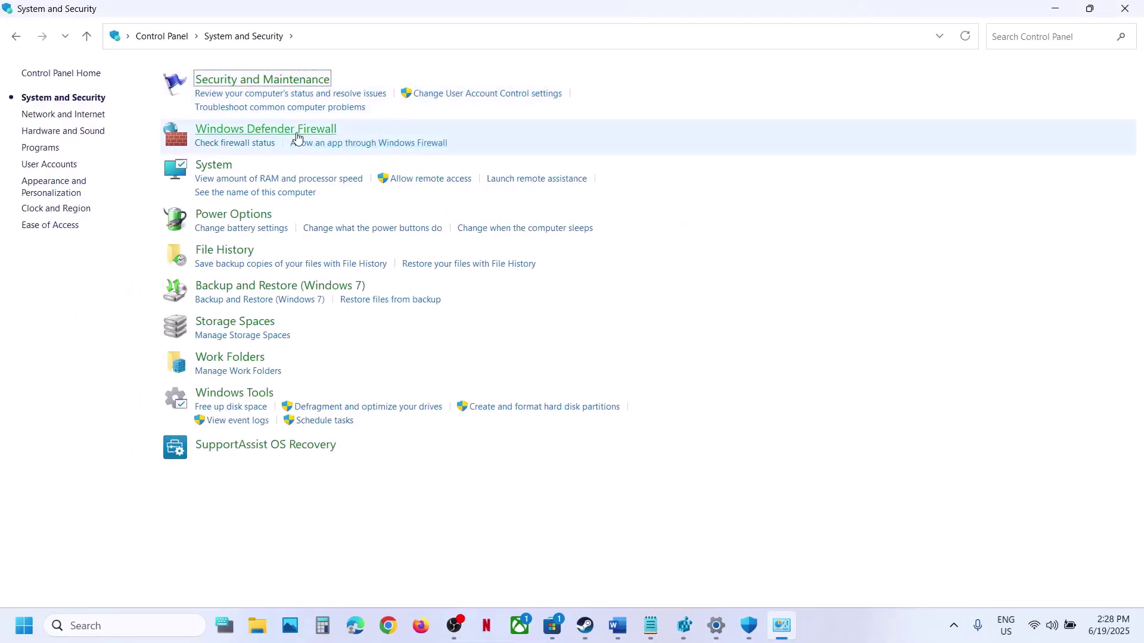
{"action": "left_click", "coordinate": [295, 133]}
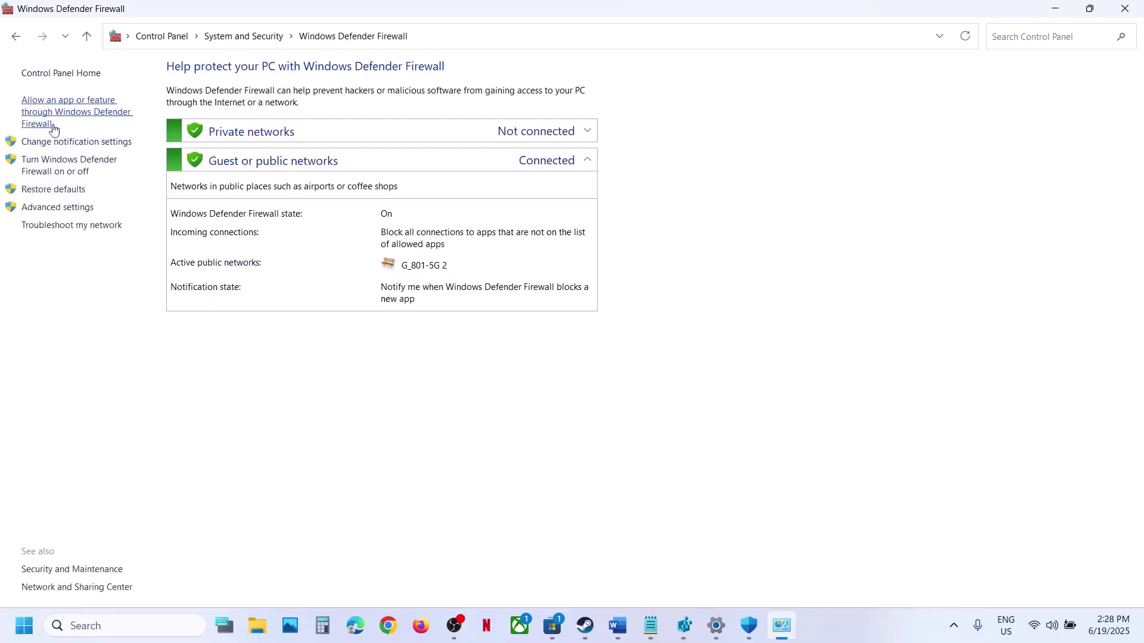
{"action": "left_click", "coordinate": [59, 112]}
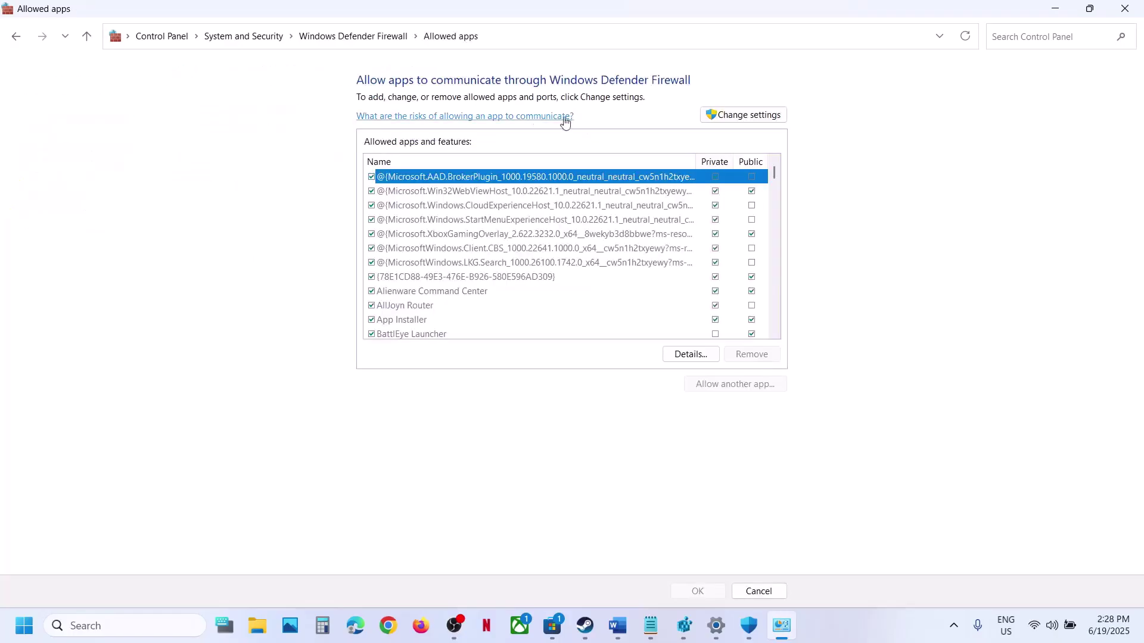
Unlock the firewall's allowed apps settings and choose the PEAK application from steamapps\common\PEAK as another app to allow.
{"action": "left_click", "coordinate": [732, 116]}
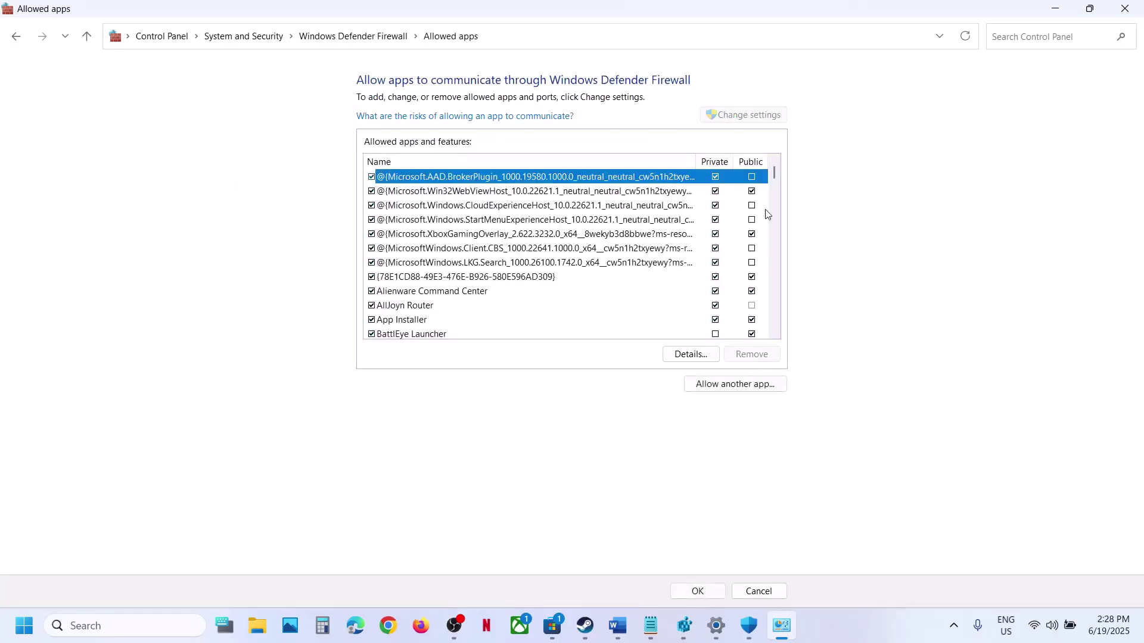
{"action": "left_click", "coordinate": [718, 386]}
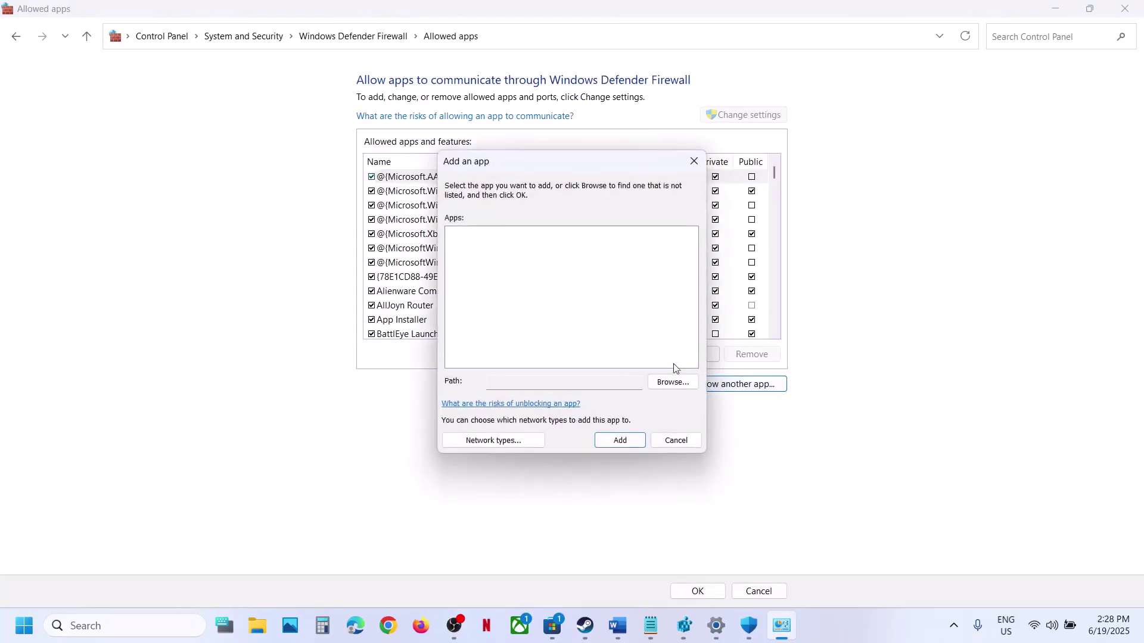
{"action": "left_click", "coordinate": [670, 383]}
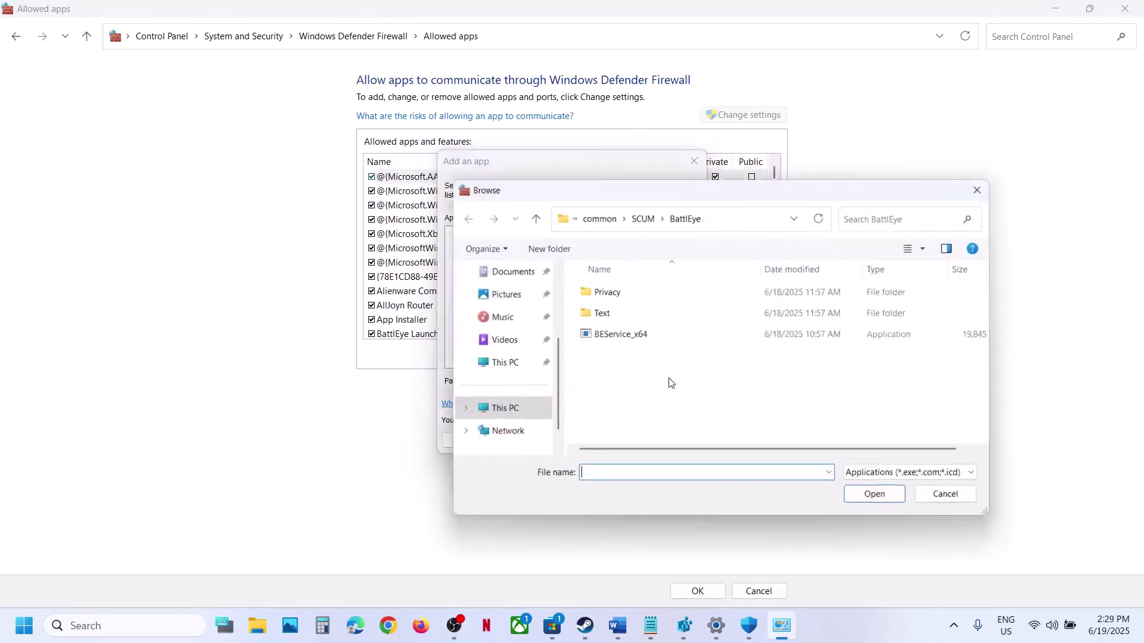
{"action": "left_click", "coordinate": [596, 213]}
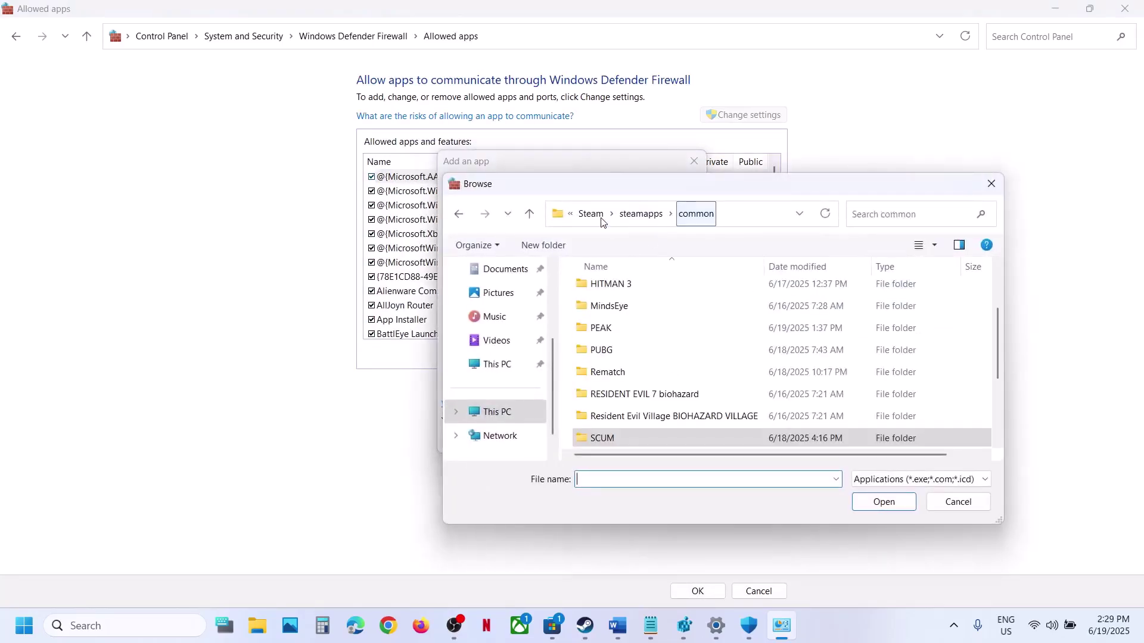
{"action": "double_click", "coordinate": [606, 329]}
{"action": "left_click", "coordinate": [607, 365]}
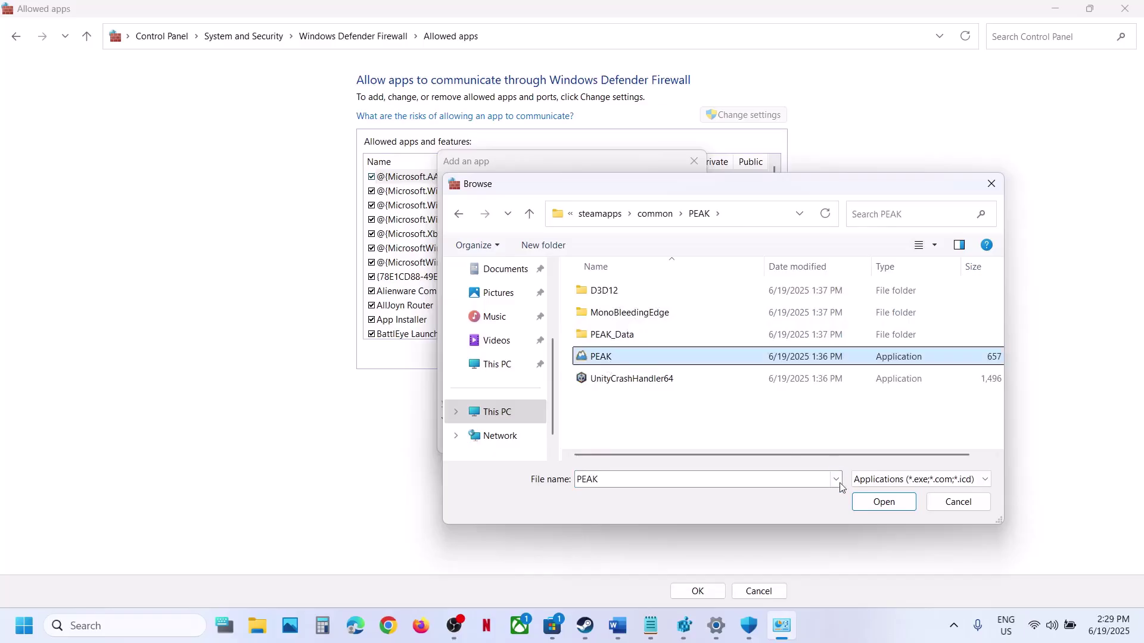
{"action": "left_click", "coordinate": [884, 502]}
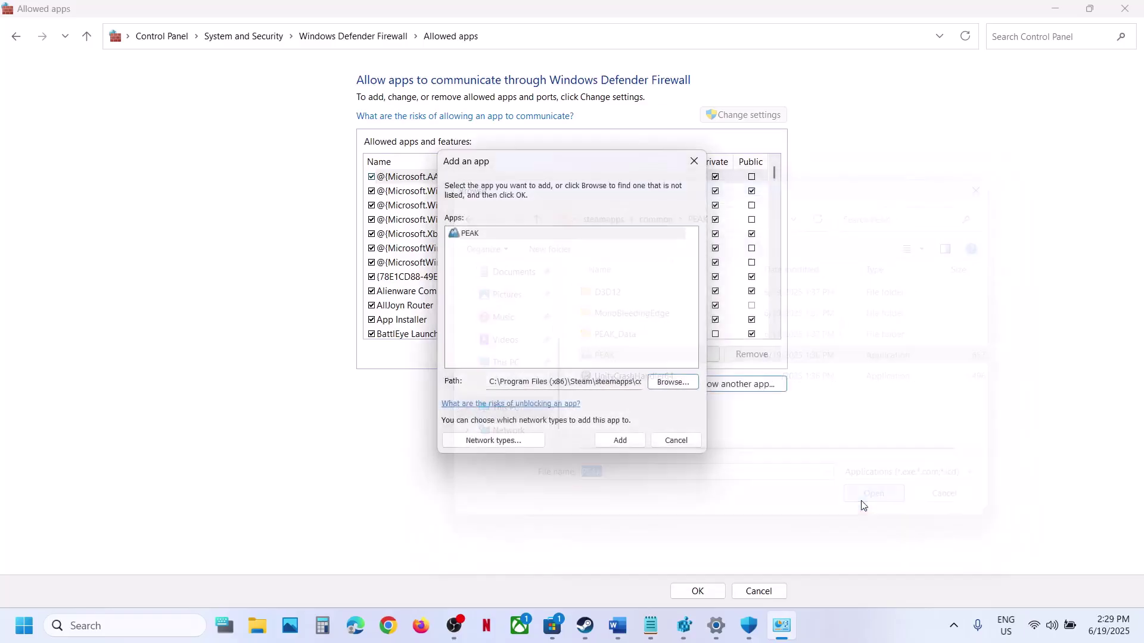
Try to add PEAK to the firewall's allowed apps and locate its entry in the allowed apps list.
{"action": "left_click", "coordinate": [613, 445]}
{"action": "left_click", "coordinate": [652, 365]}
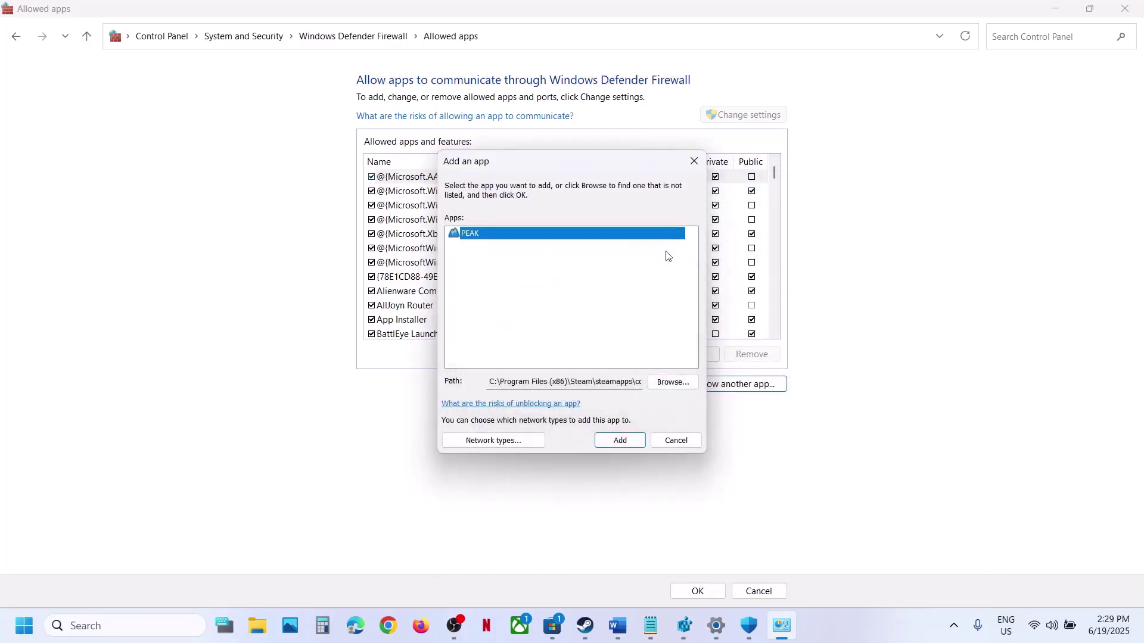
{"action": "left_click", "coordinate": [694, 159]}
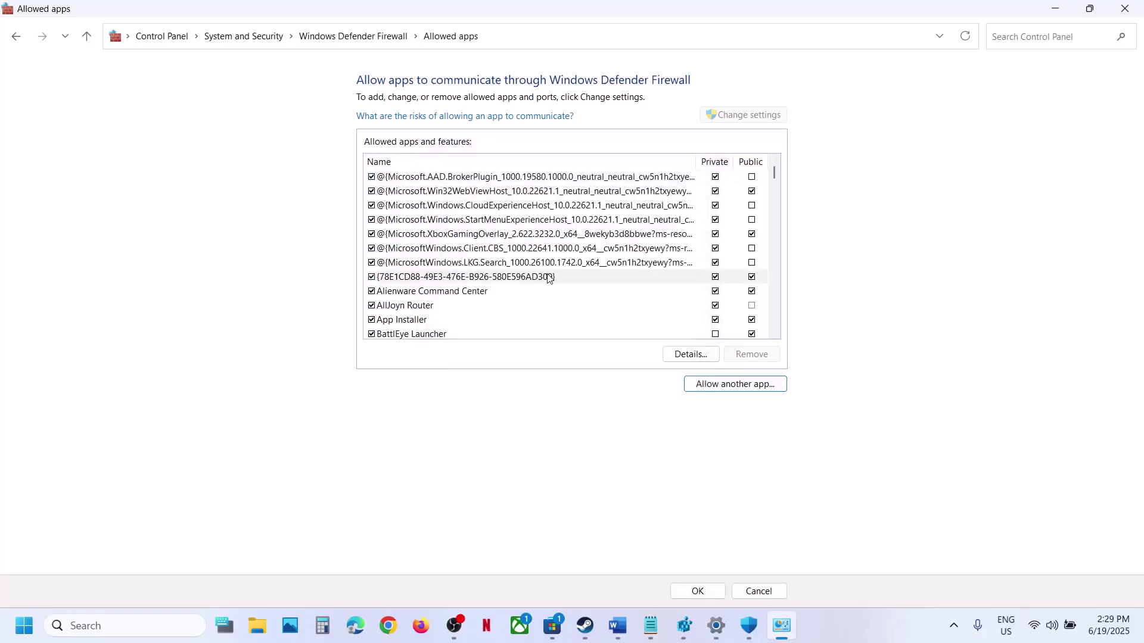
{"action": "left_click", "coordinate": [548, 278]}
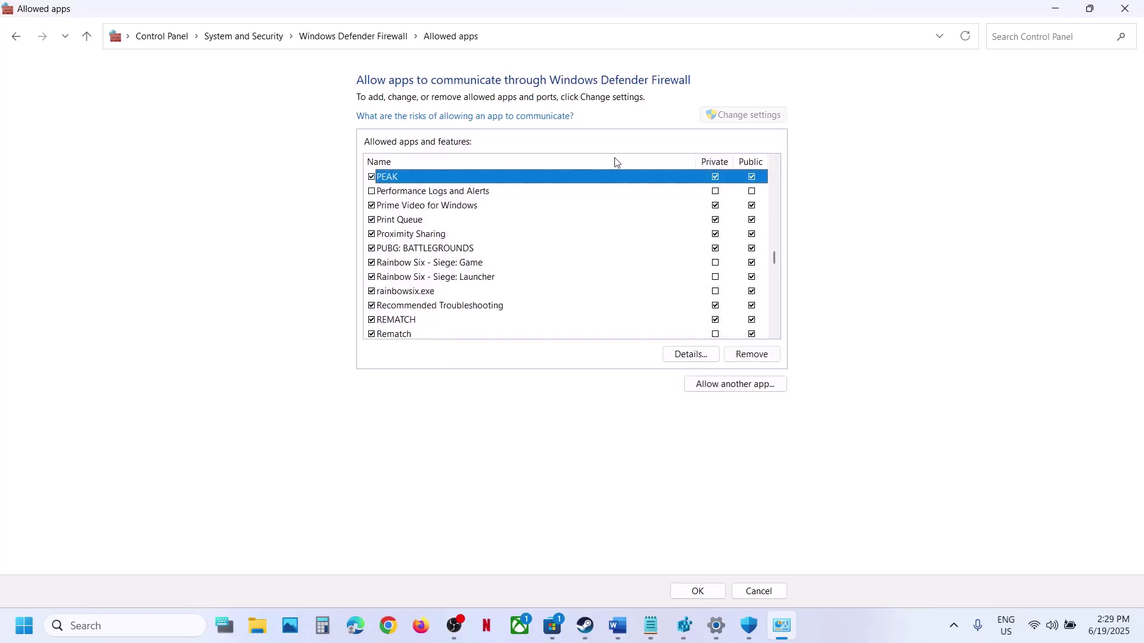
Close the Control Panel, Windows Security and Settings windows.
{"action": "left_click", "coordinate": [1125, 9]}
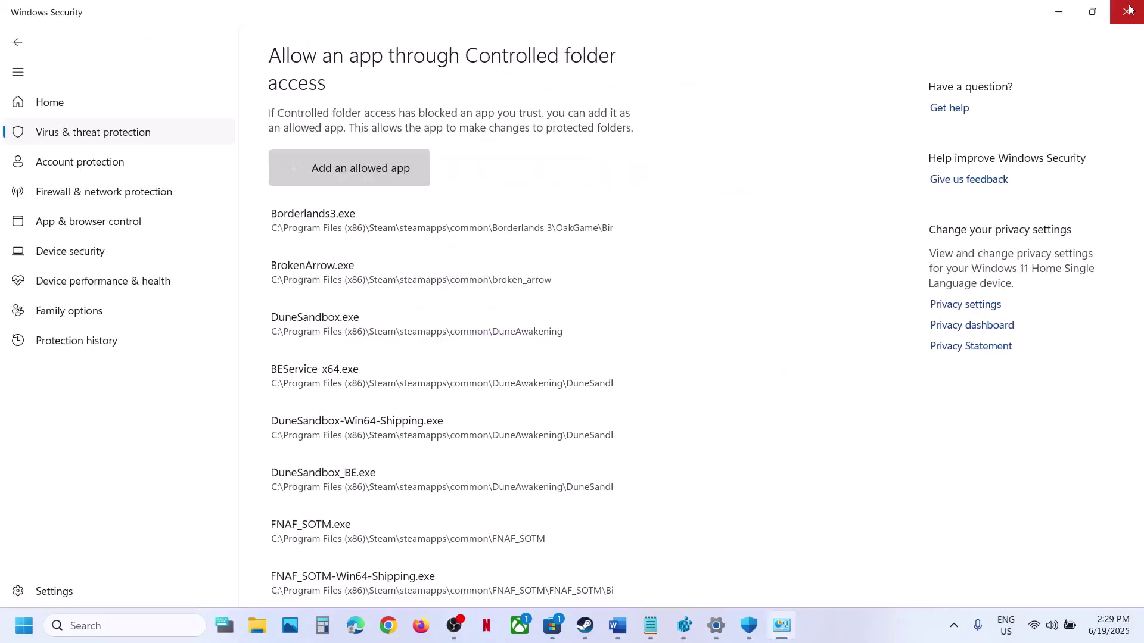
{"action": "left_click", "coordinate": [1127, 9]}
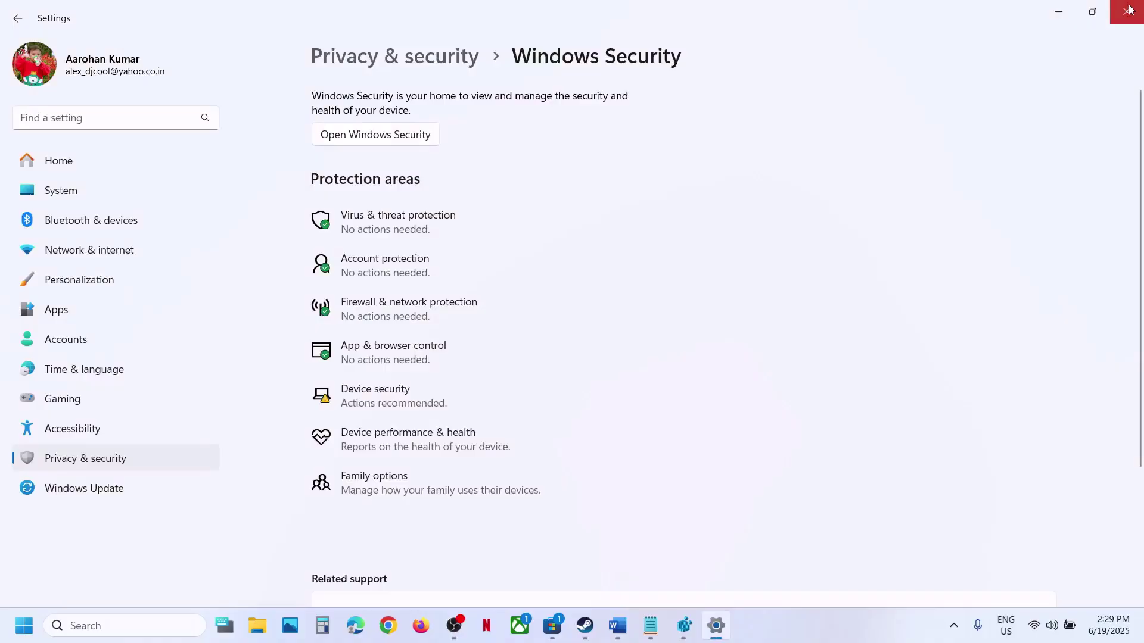
{"action": "left_click", "coordinate": [1128, 9]}
Read Step 6 about running the game from its installation folder in the Word notes and return to Steam.
{"action": "left_click", "coordinate": [617, 625]}
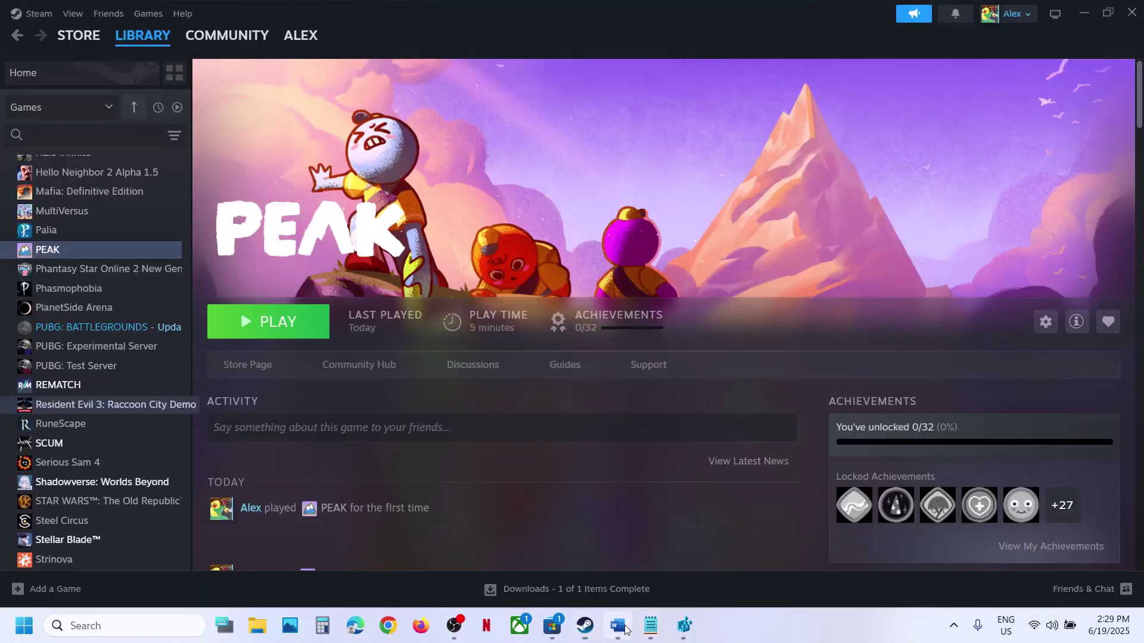
{"action": "scroll", "coordinate": [506, 411], "scroll_direction": "down", "scroll_amount": 2}
{"action": "scroll", "coordinate": [507, 411], "scroll_direction": "down", "scroll_amount": 2}
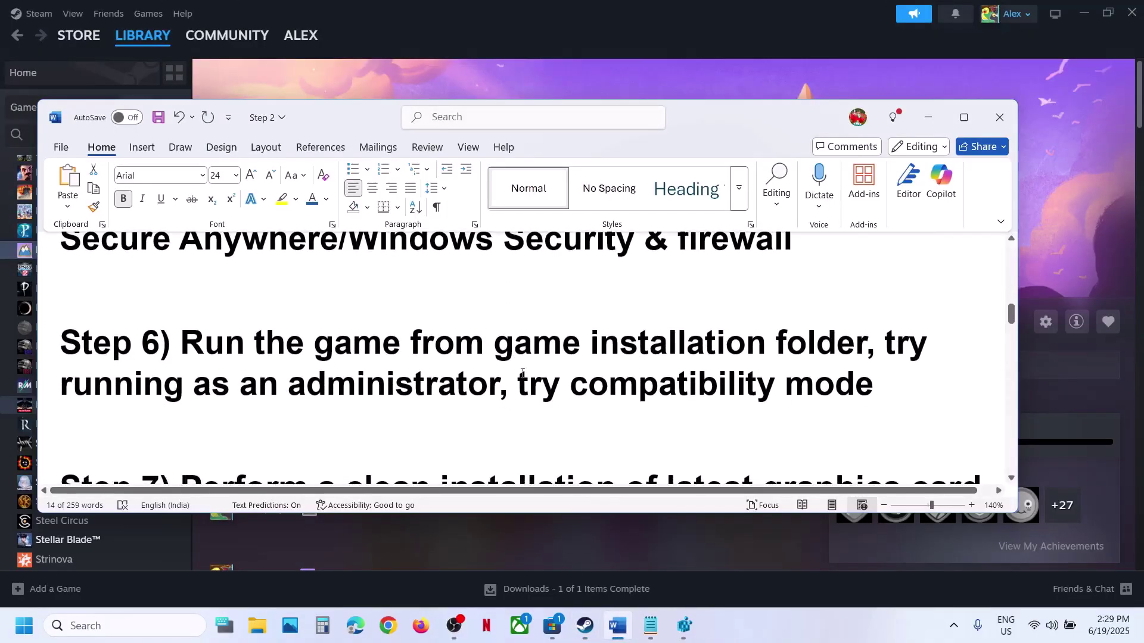
{"action": "left_click", "coordinate": [534, 80]}
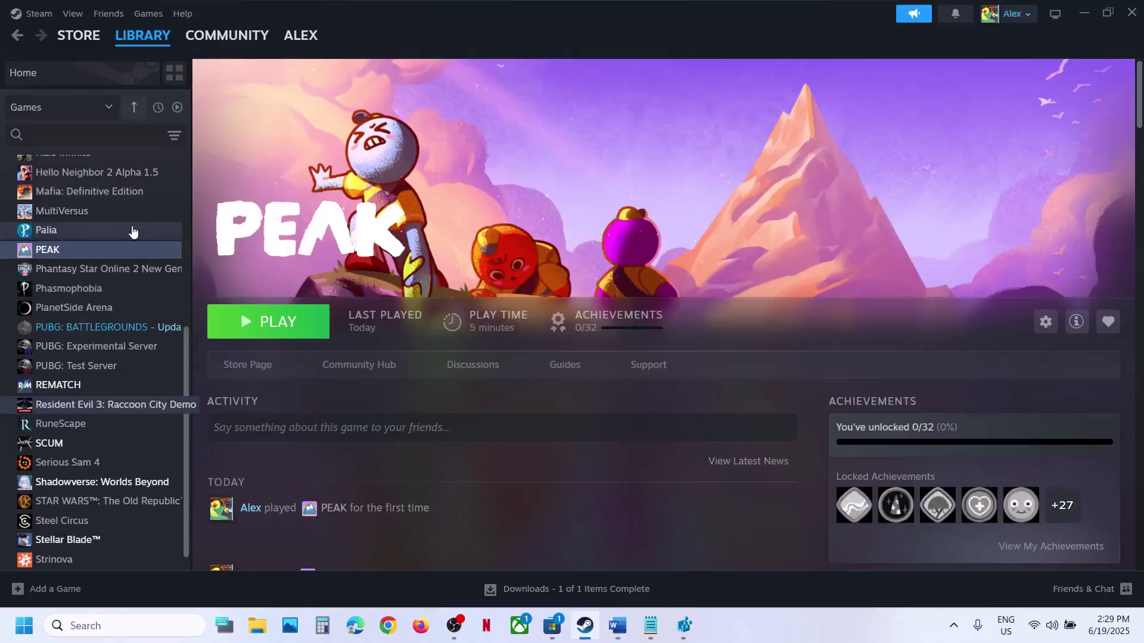
Browse PEAK's local files from the Steam library to open its installation folder.
{"action": "right_click", "coordinate": [119, 250]}
{"action": "mouse_move", "coordinate": [161, 344]}
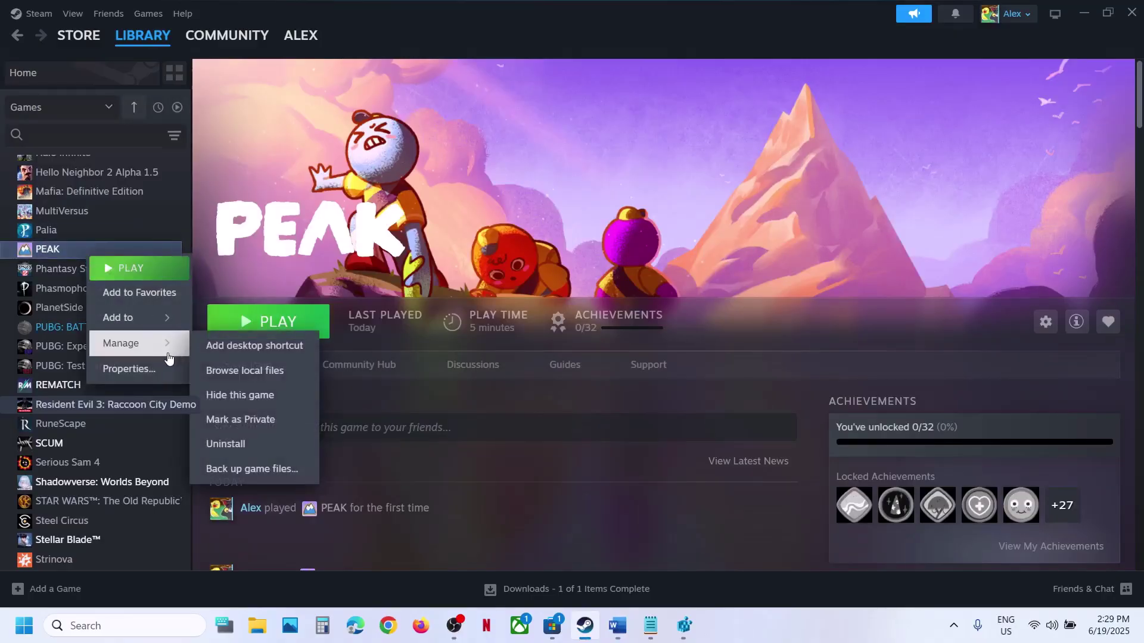
{"action": "left_click", "coordinate": [276, 368]}
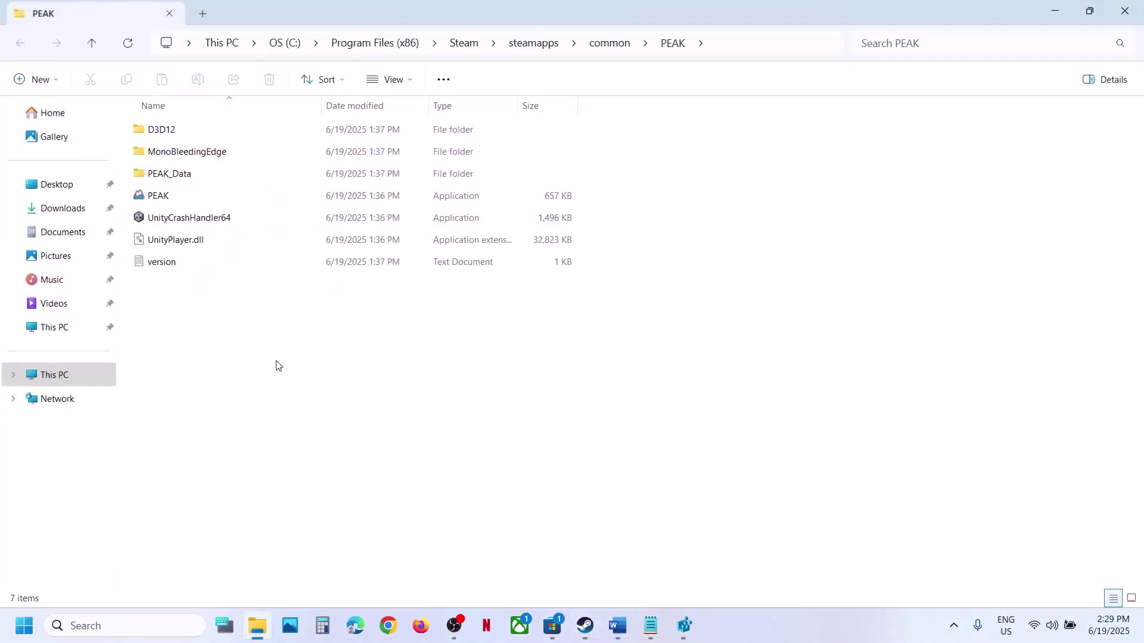
Set the PEAK application to run as an administrator in its compatibility properties and apply the change.
{"action": "left_click", "coordinate": [166, 193]}
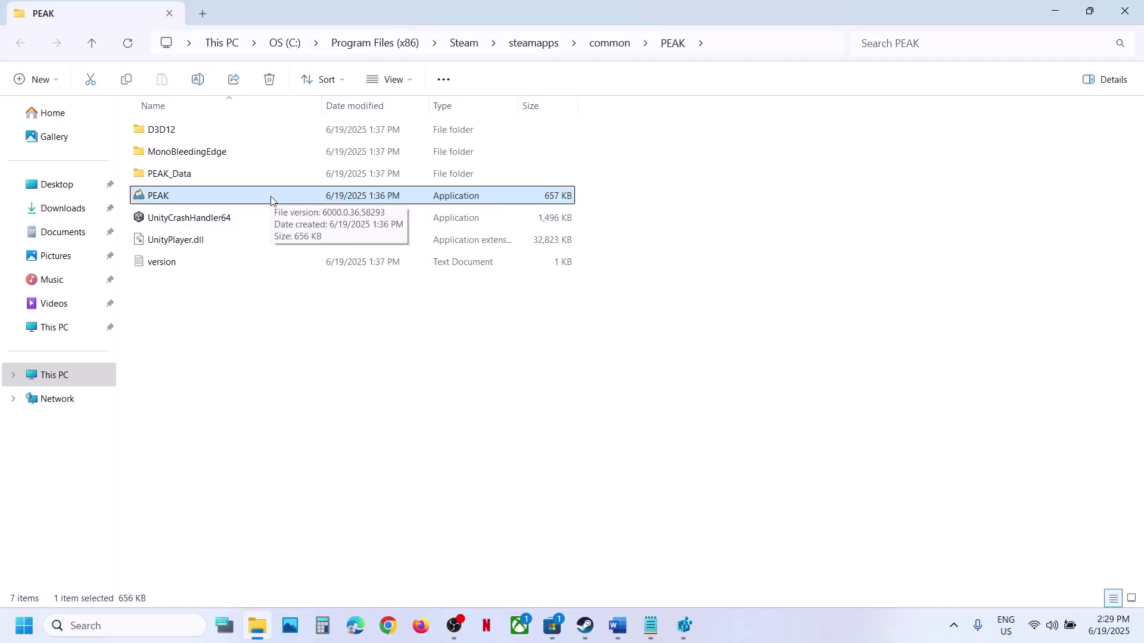
{"action": "right_click", "coordinate": [251, 199]}
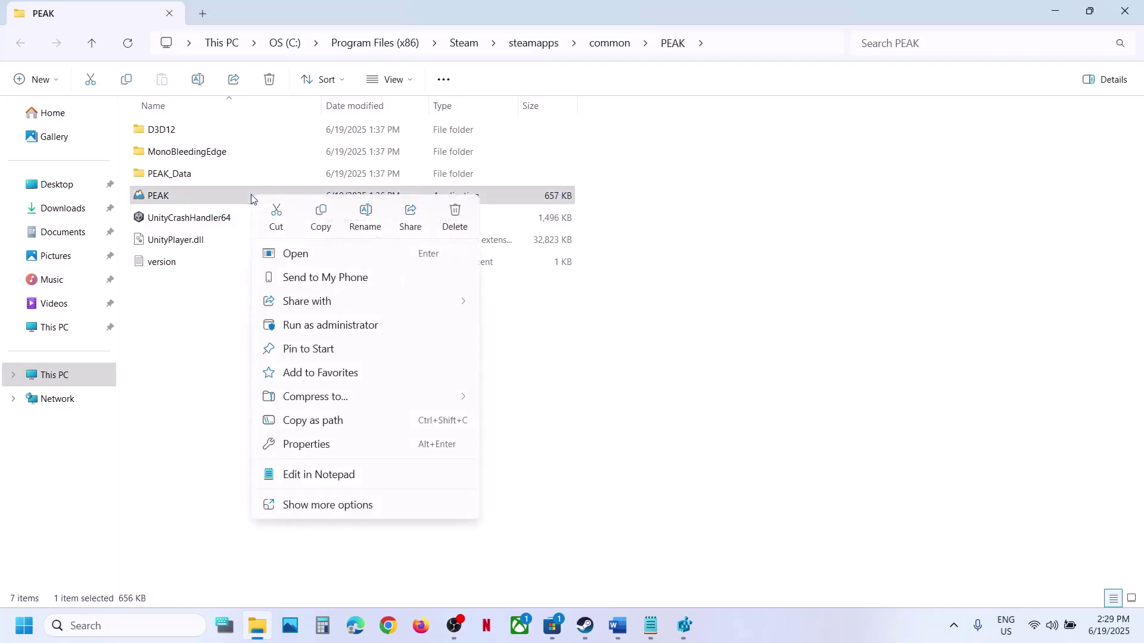
{"action": "left_click", "coordinate": [316, 444]}
{"action": "left_click", "coordinate": [394, 239]}
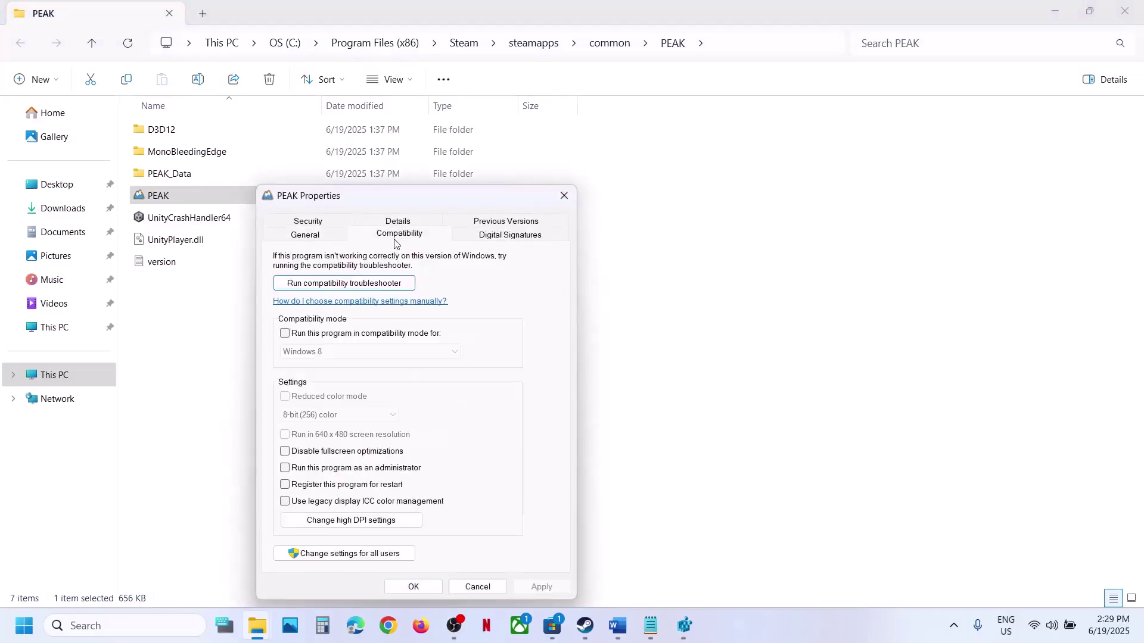
{"action": "left_click", "coordinate": [287, 470]}
{"action": "left_click", "coordinate": [540, 586]}
{"action": "left_click", "coordinate": [411, 586]}
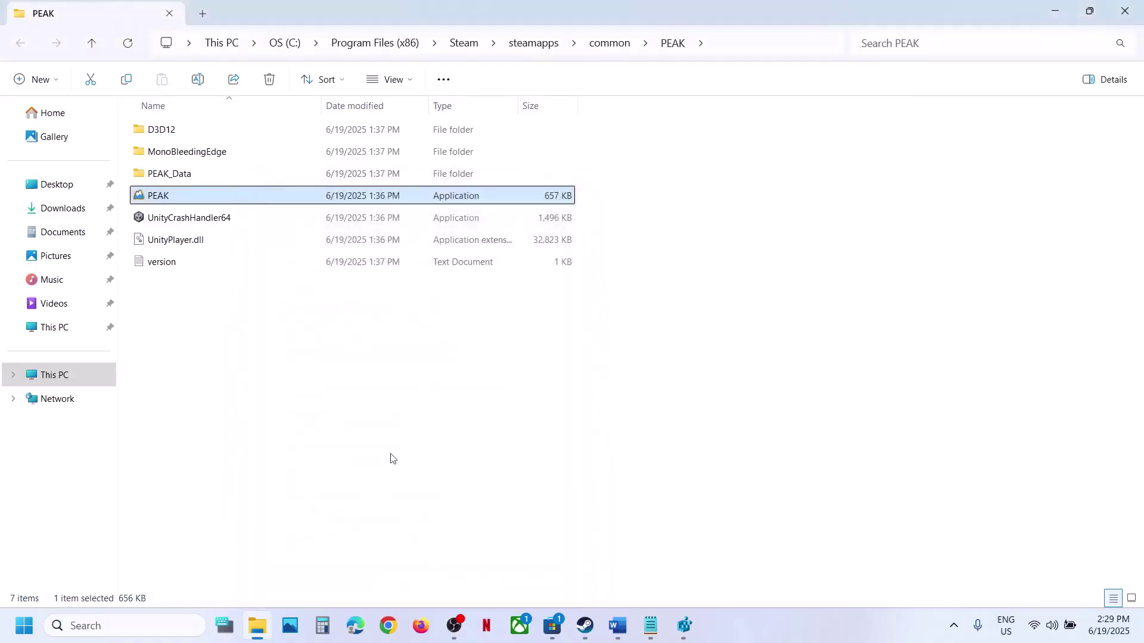
Reopen the PEAK application's compatibility properties and apply compatibility mode for Windows 8.
{"action": "right_click", "coordinate": [176, 197]}
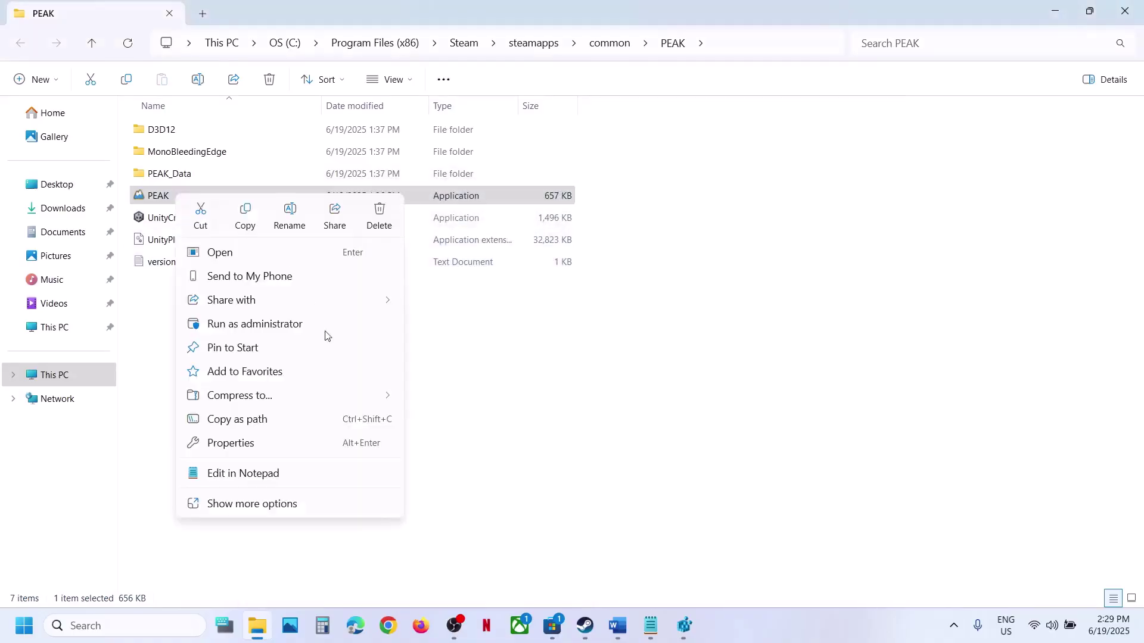
{"action": "left_click", "coordinate": [283, 450]}
{"action": "left_click", "coordinate": [313, 238]}
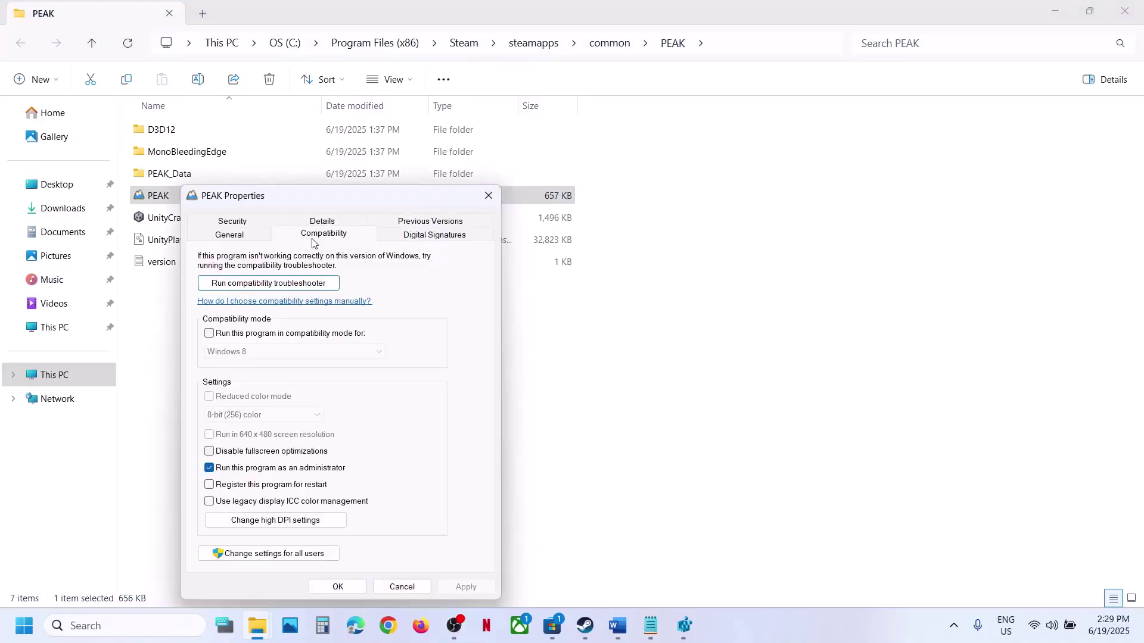
{"action": "left_click", "coordinate": [231, 332]}
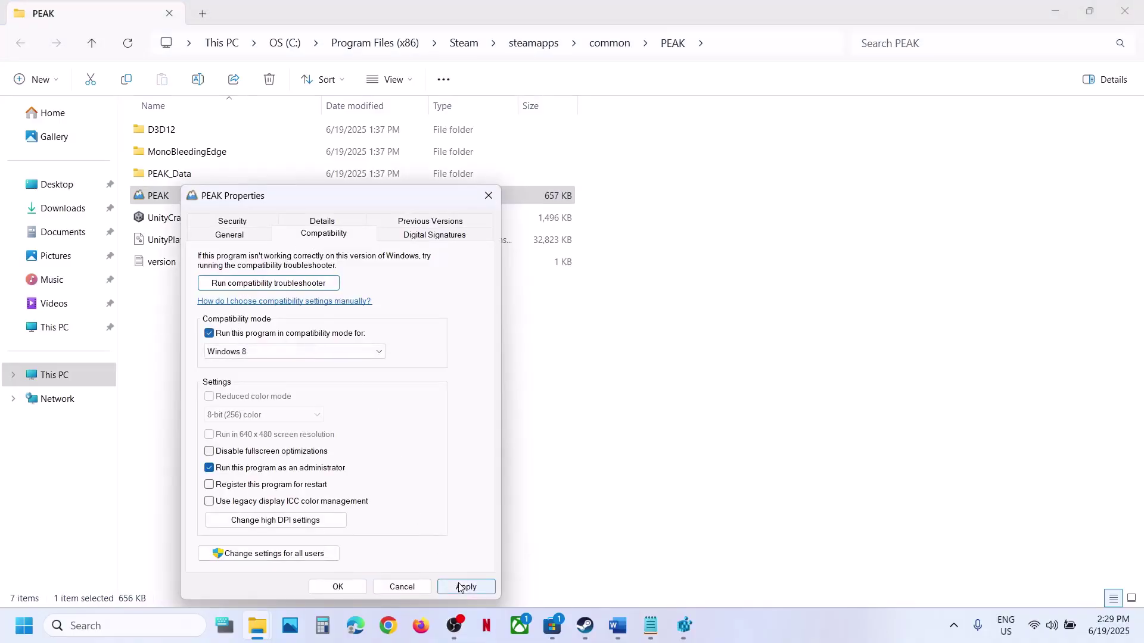
{"action": "left_click", "coordinate": [461, 587]}
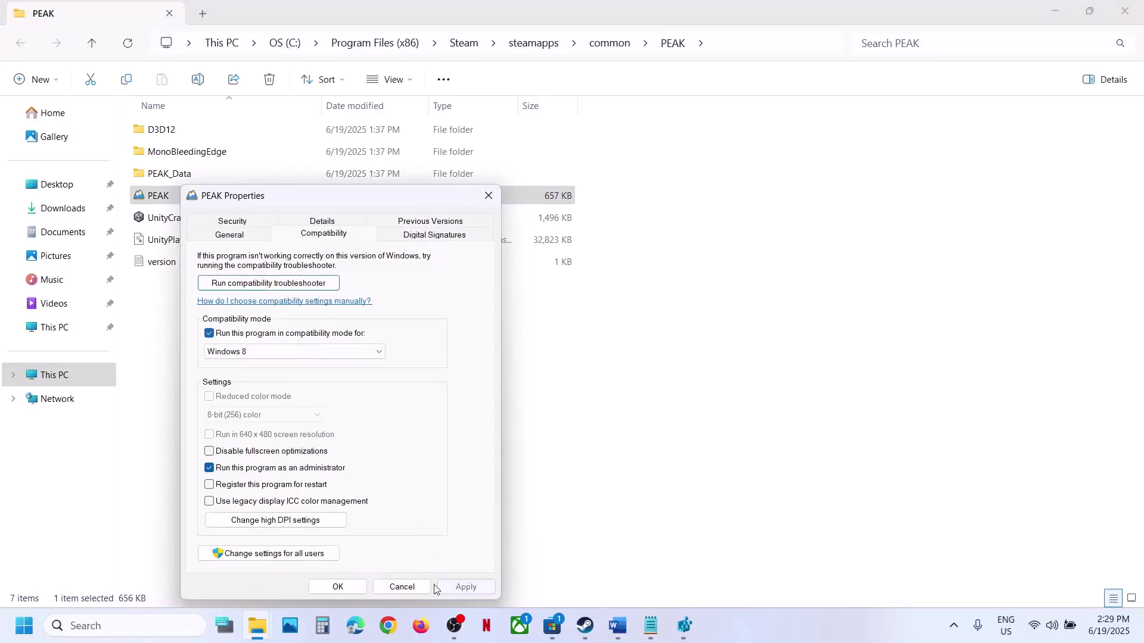
Switch PEAK's compatibility mode to Windows 7 and disable fullscreen optimizations, applying both changes.
{"action": "left_click", "coordinate": [297, 356]}
{"action": "left_click", "coordinate": [265, 394]}
{"action": "left_click", "coordinate": [462, 587]}
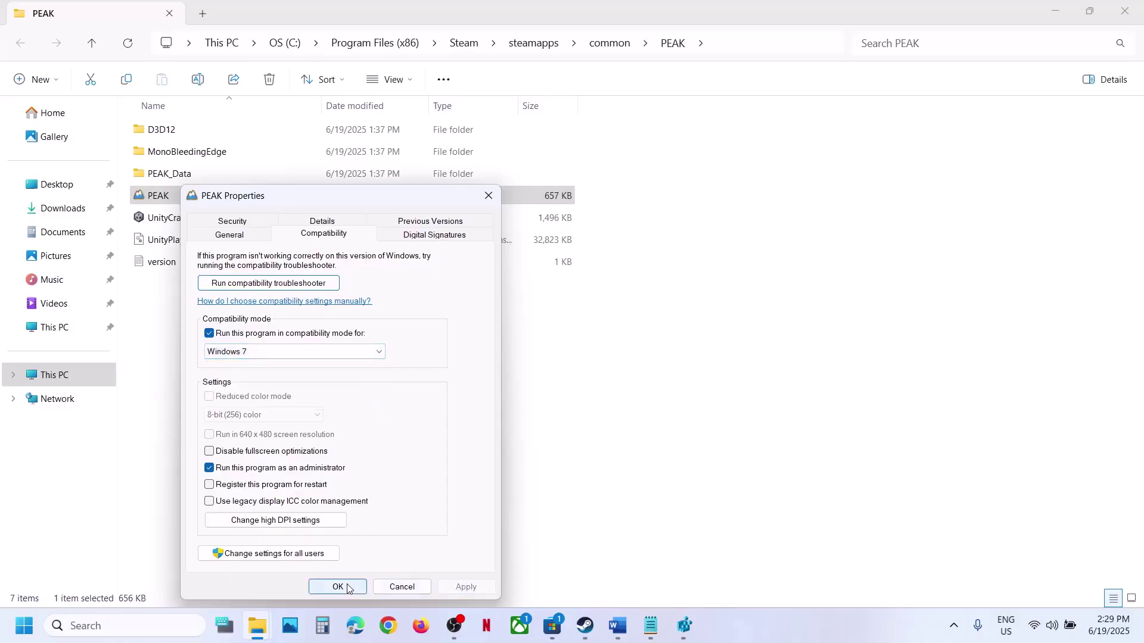
{"action": "left_click", "coordinate": [263, 451]}
{"action": "left_click", "coordinate": [463, 587]}
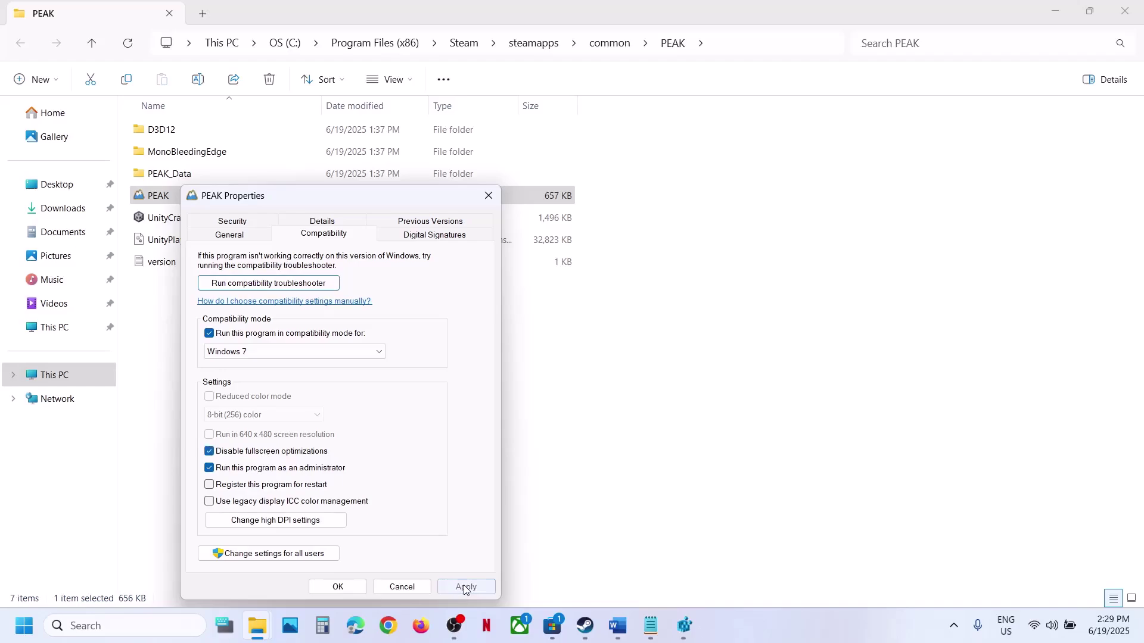
Close and reopen PEAK's compatibility properties, then turn off compatibility mode, the fullscreen optimizations override and run as administrator, applying the changes.
{"action": "left_click", "coordinate": [358, 587]}
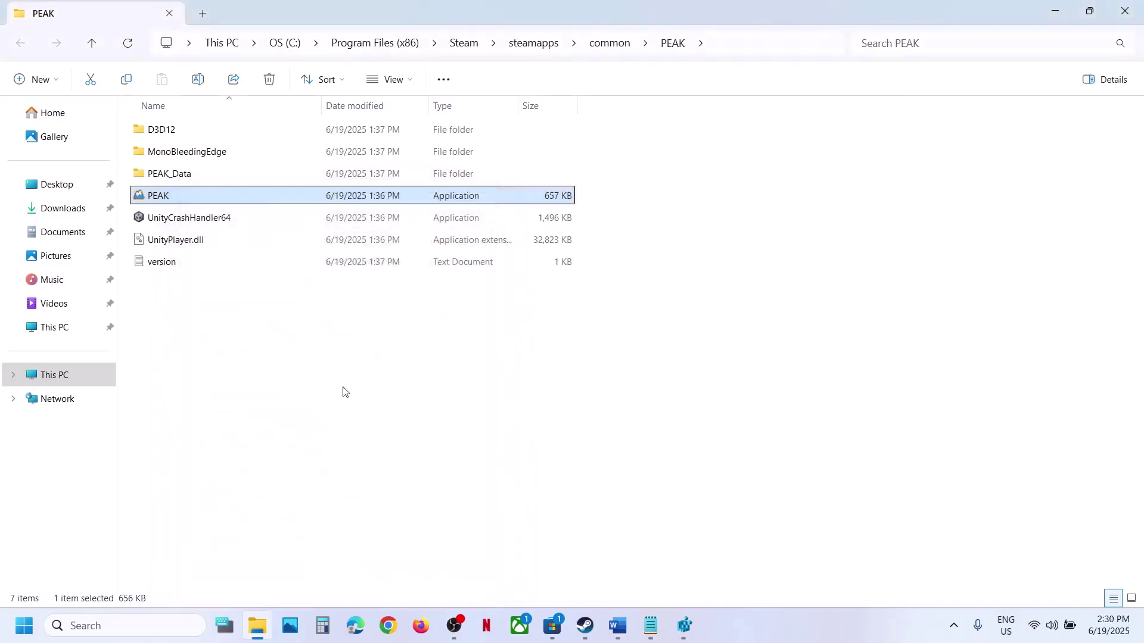
{"action": "right_click", "coordinate": [225, 204]}
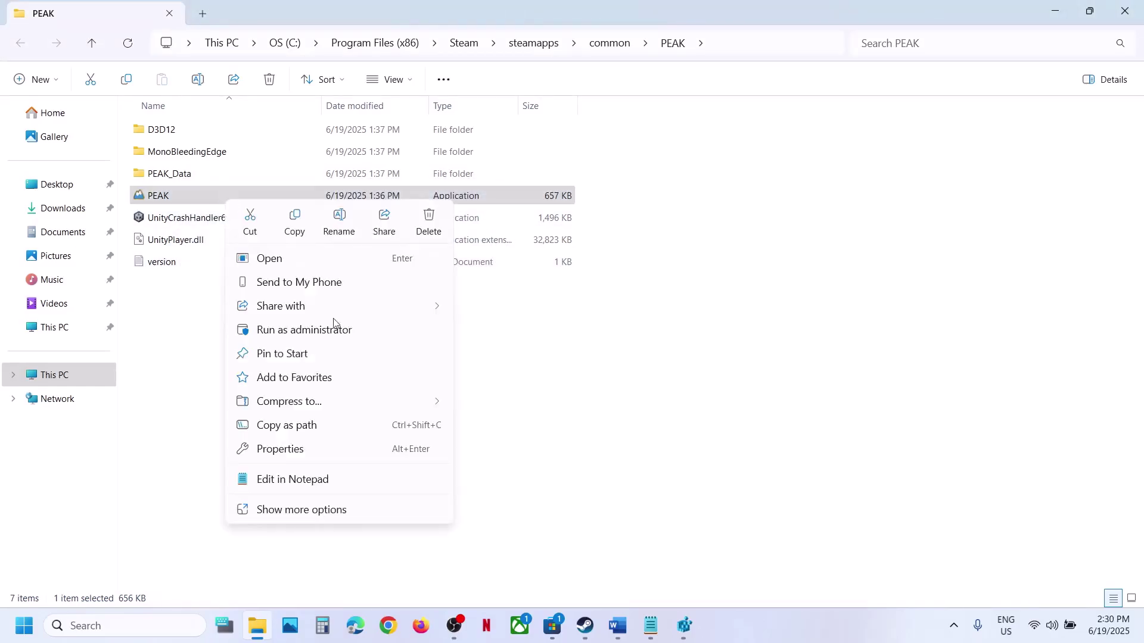
{"action": "left_click", "coordinate": [307, 449]}
{"action": "left_click", "coordinate": [360, 240]}
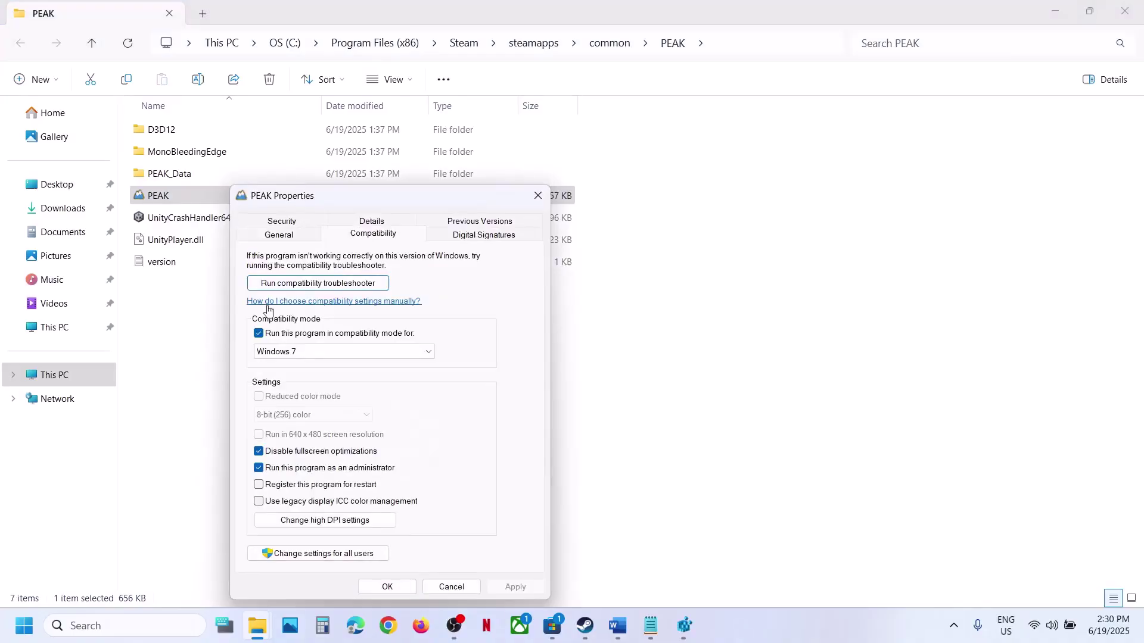
{"action": "left_click", "coordinate": [259, 334]}
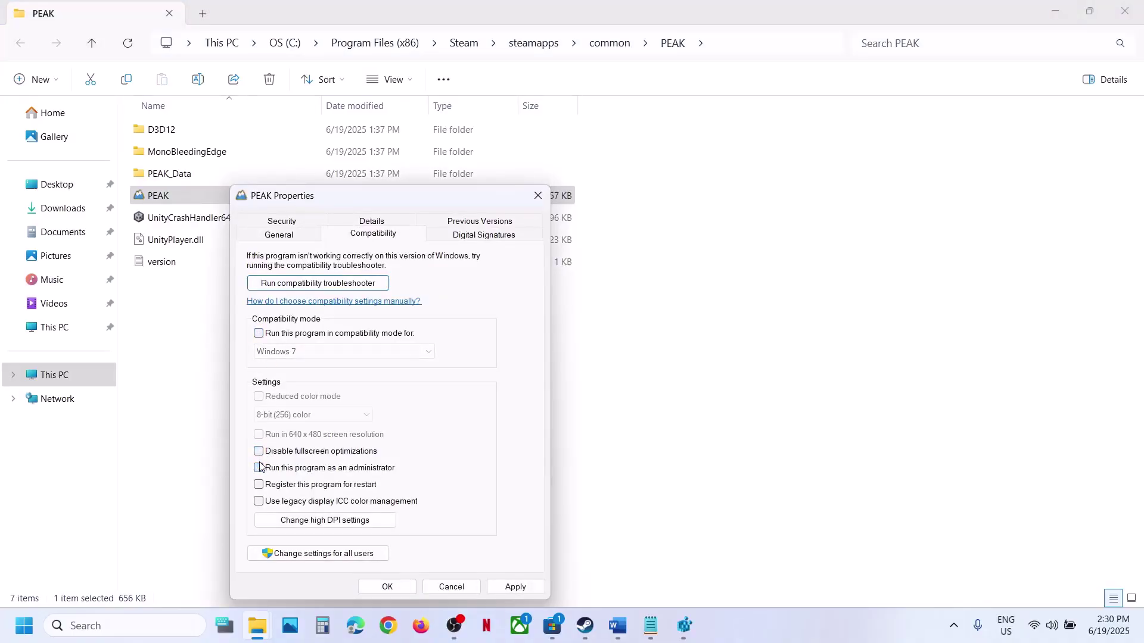
{"action": "left_click", "coordinate": [515, 587]}
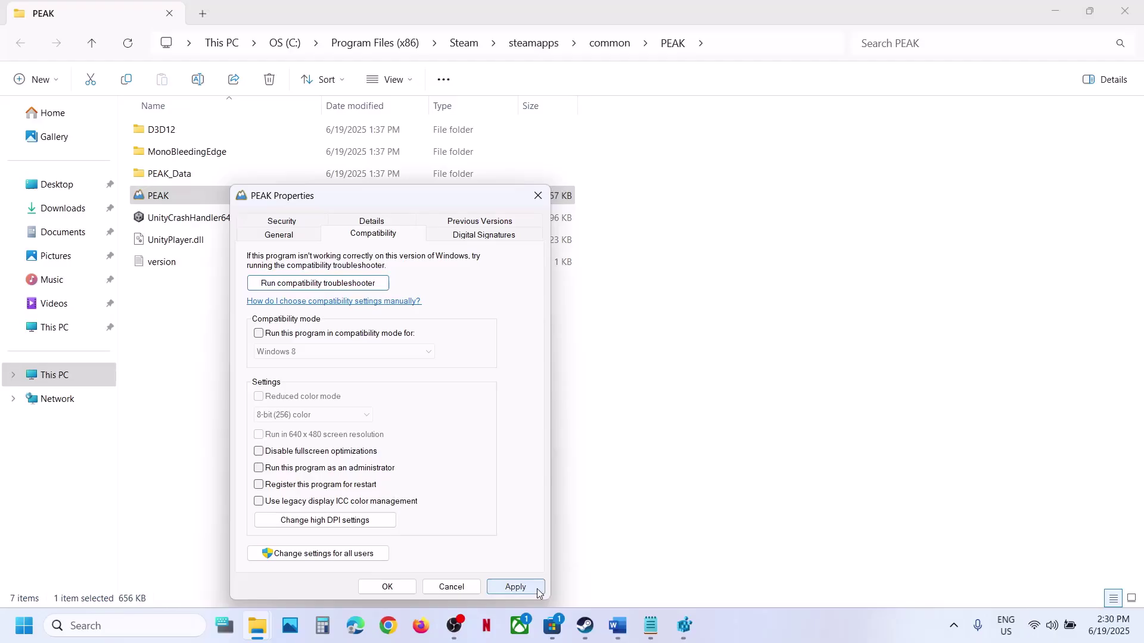
{"action": "left_click", "coordinate": [409, 591]}
Switch to the Word troubleshooting document and review Step 7 on a clean graphics driver installation, then return to Steam.
{"action": "mouse_move", "coordinate": [617, 625]}
{"action": "left_click", "coordinate": [620, 530]}
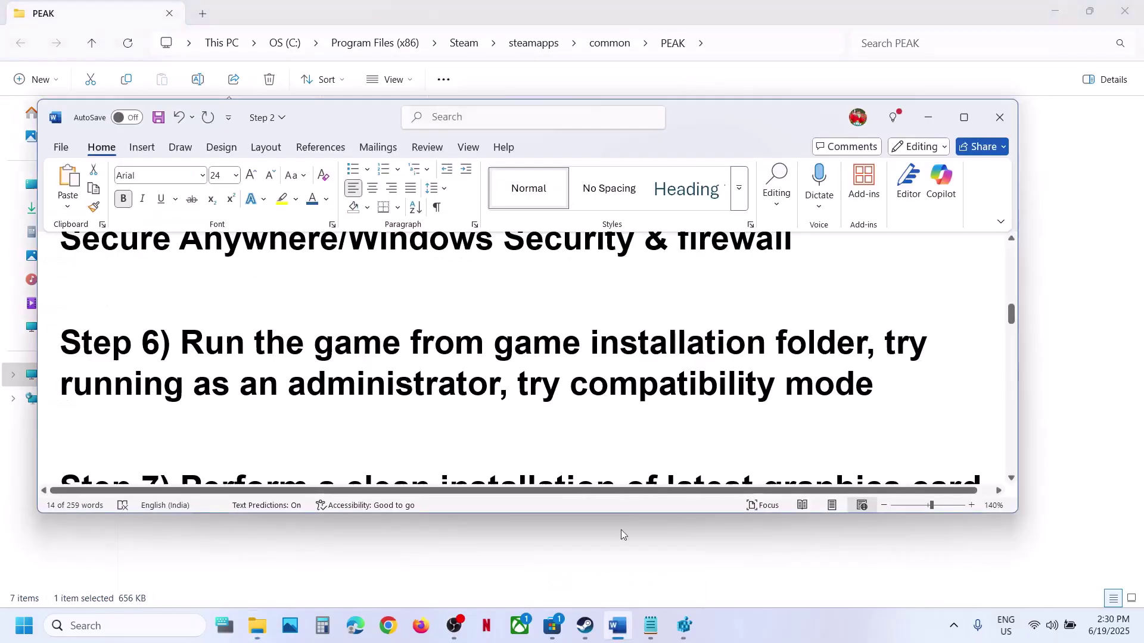
{"action": "scroll", "coordinate": [504, 395], "scroll_direction": "down", "scroll_amount": 3}
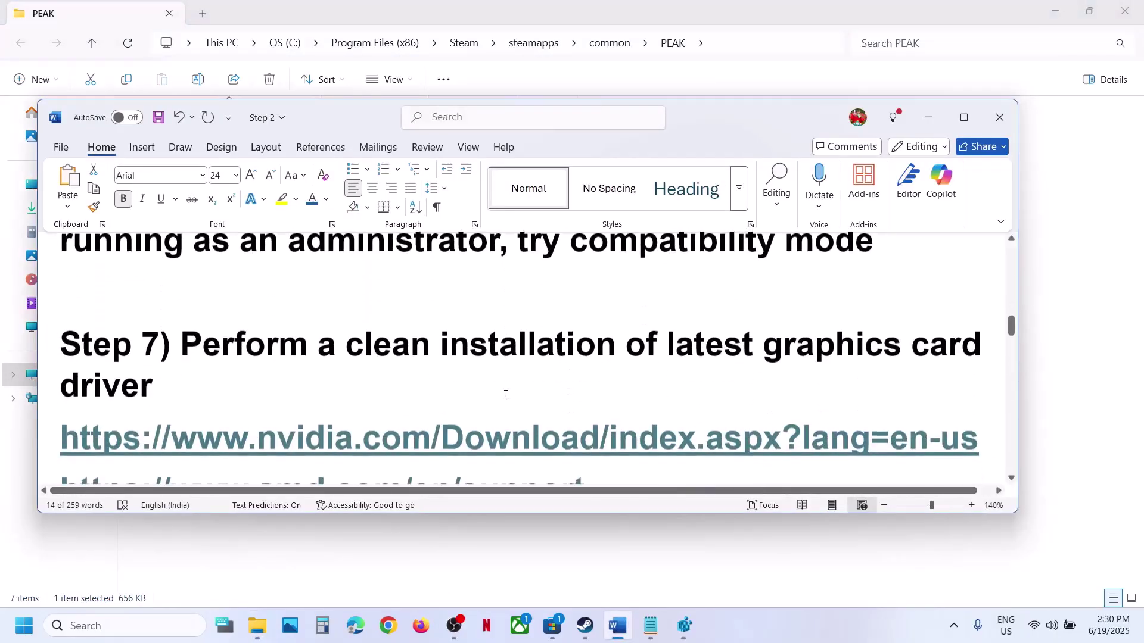
{"action": "left_click", "coordinate": [964, 117]}
{"action": "scroll", "coordinate": [677, 298], "scroll_direction": "up", "scroll_amount": 3}
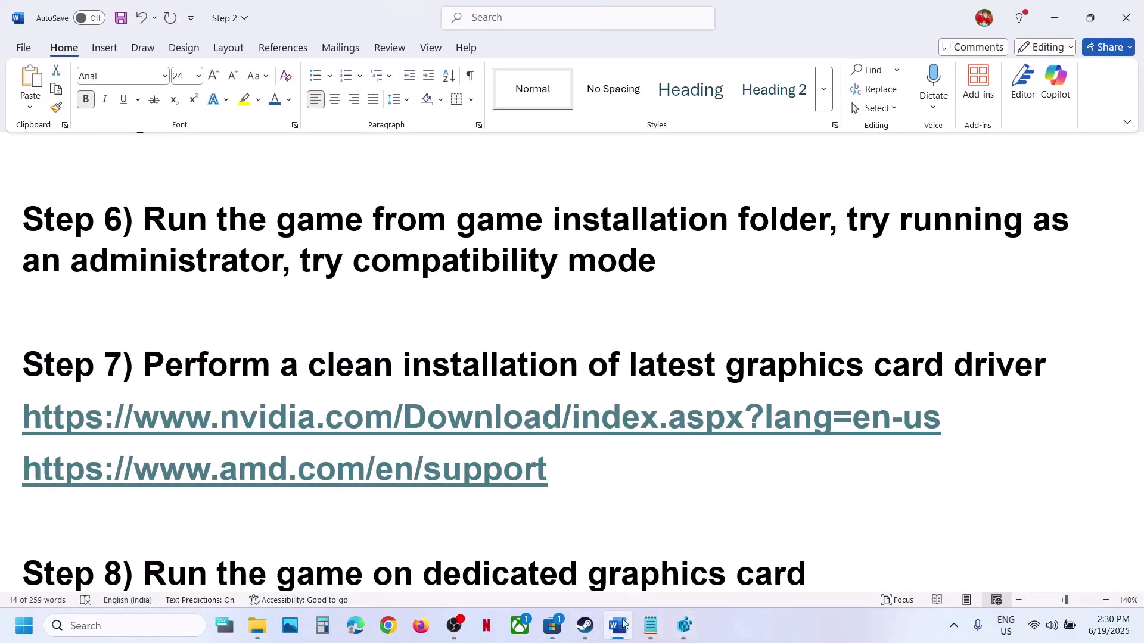
{"action": "left_click", "coordinate": [584, 625]}
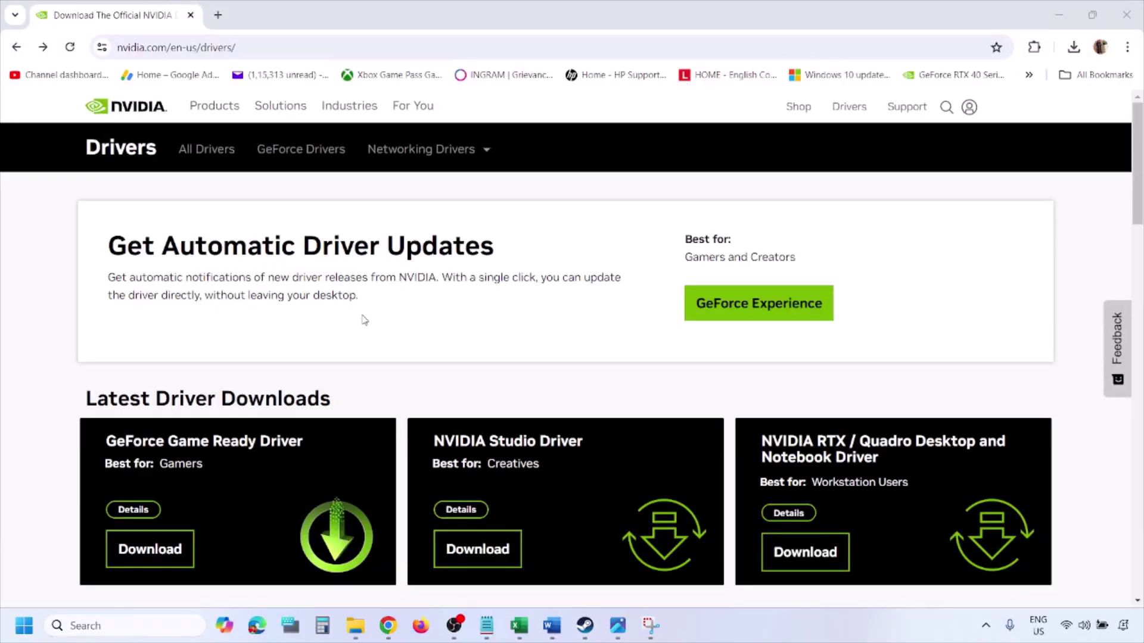
Find NVIDIA drivers for the GeForce RTX 3050 Laptop GPU with Windows 11 as the operating system.
{"action": "scroll", "coordinate": [268, 364], "scroll_direction": "down", "scroll_amount": 10}
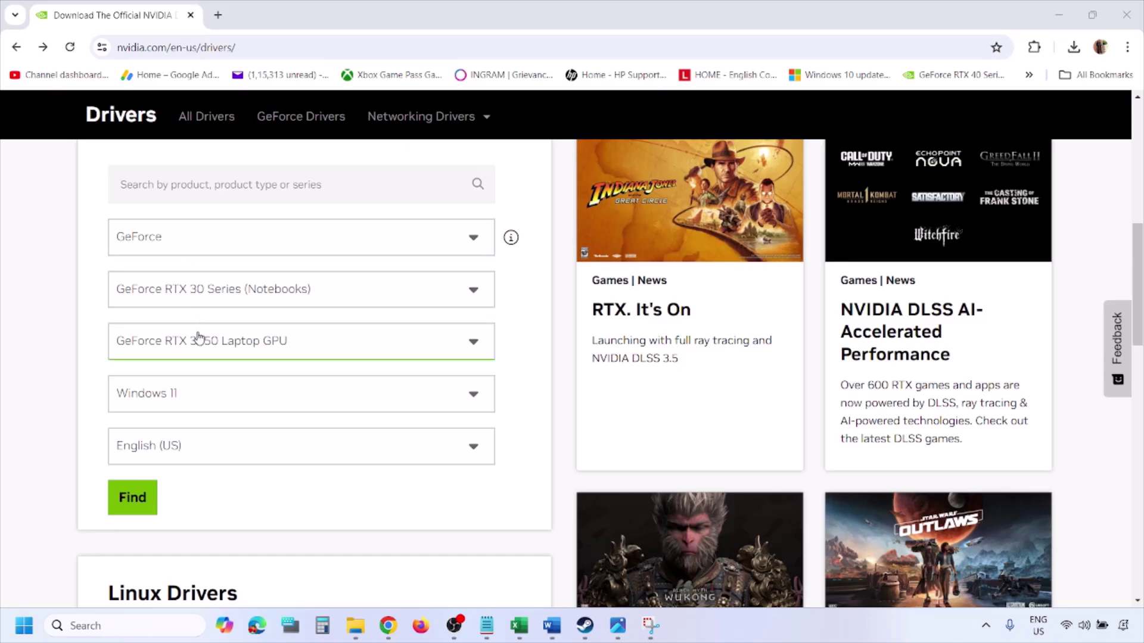
{"action": "left_click", "coordinate": [190, 396]}
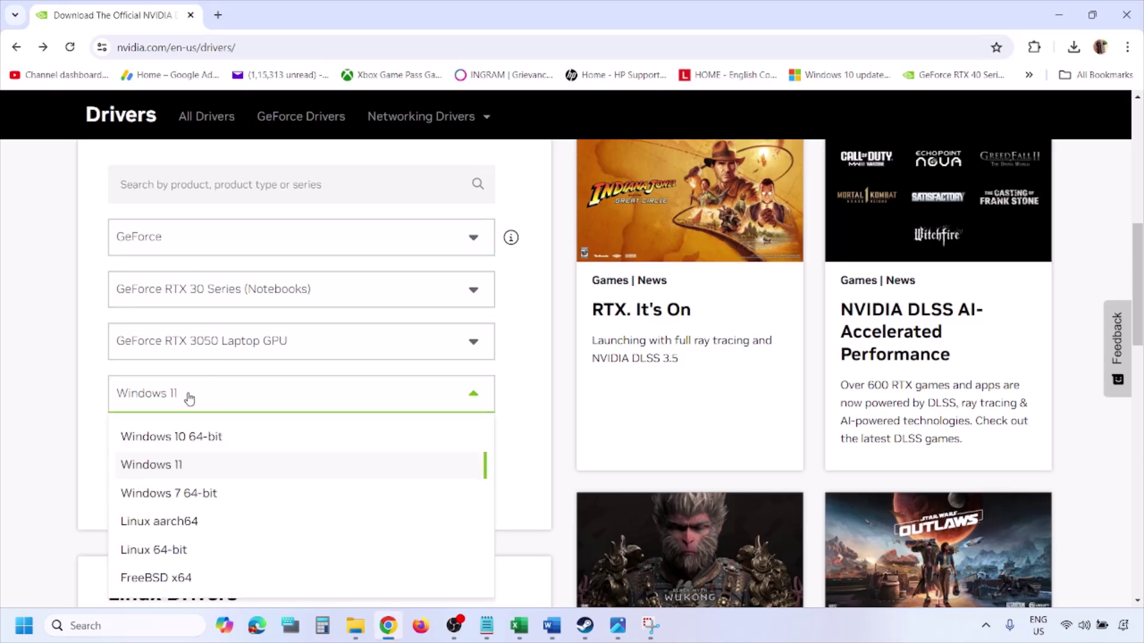
{"action": "left_click", "coordinate": [166, 468]}
{"action": "left_click", "coordinate": [133, 498]}
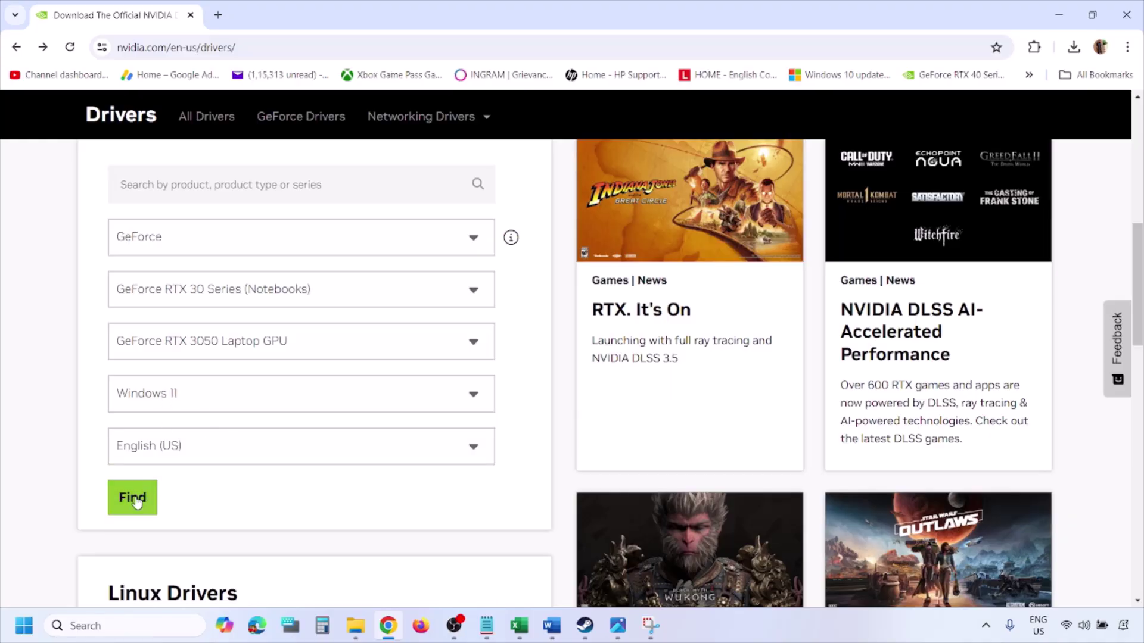
Switch to Photos and go through images 1.png to 5.png covering the NVIDIA driver download and clean installation options.
{"action": "left_click", "coordinate": [618, 625]}
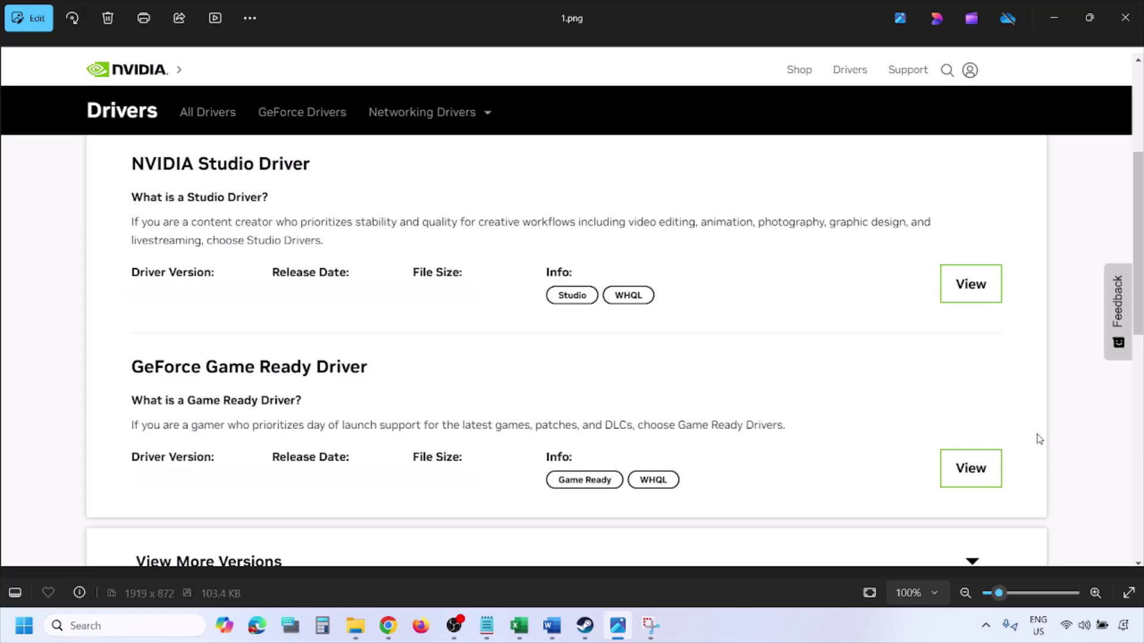
{"action": "key", "text": "Right"}
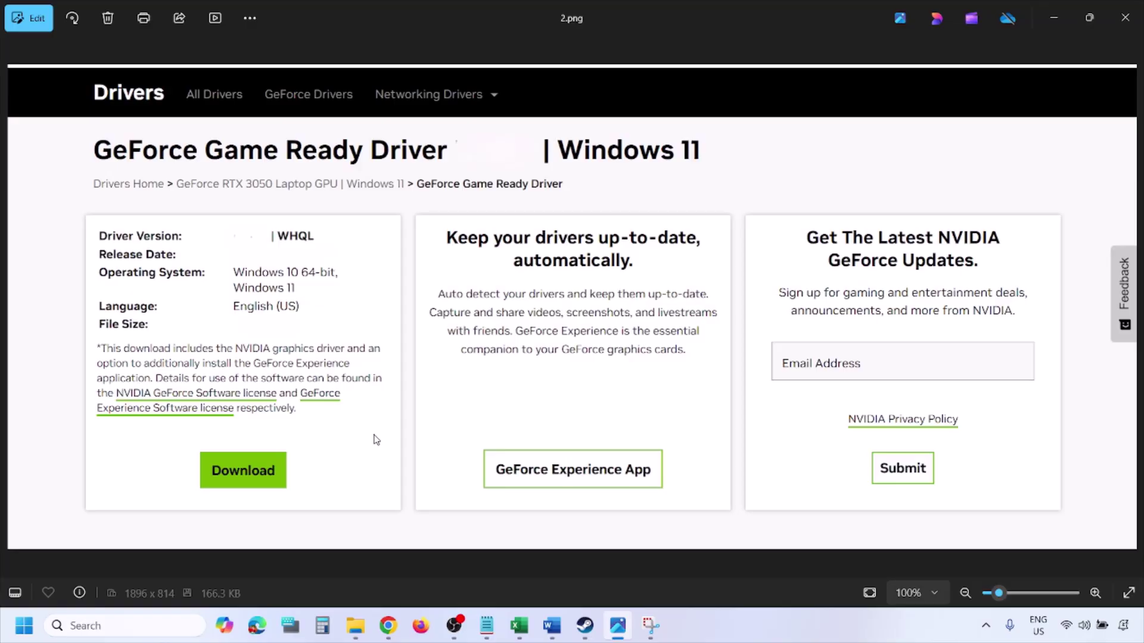
{"action": "key", "text": "Right"}
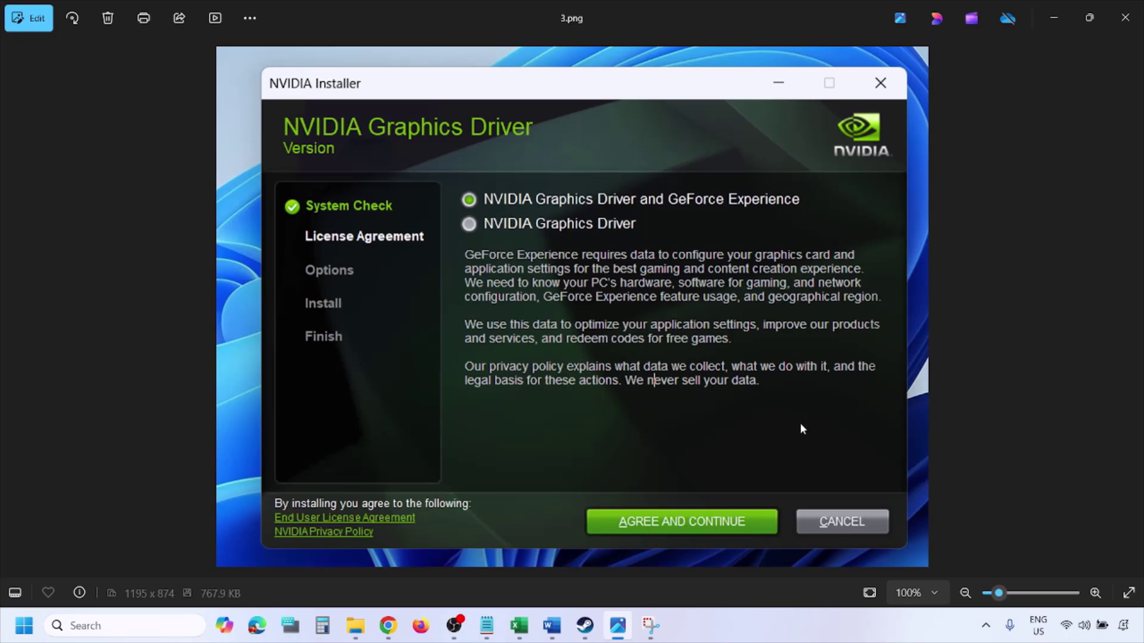
{"action": "key", "text": "Right"}
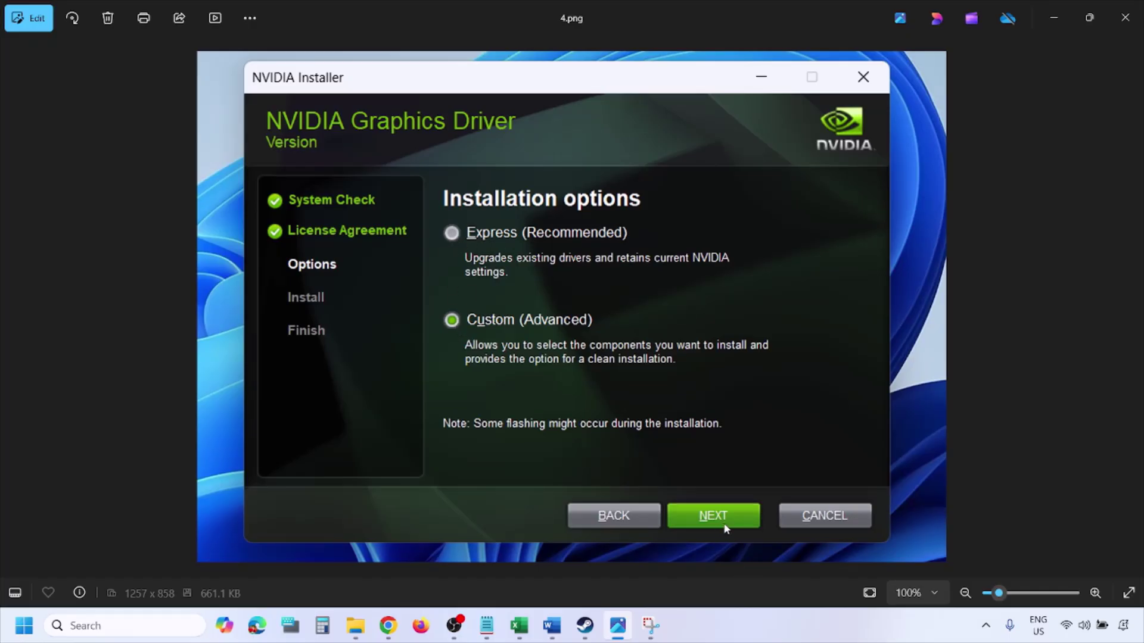
{"action": "key", "text": "Right"}
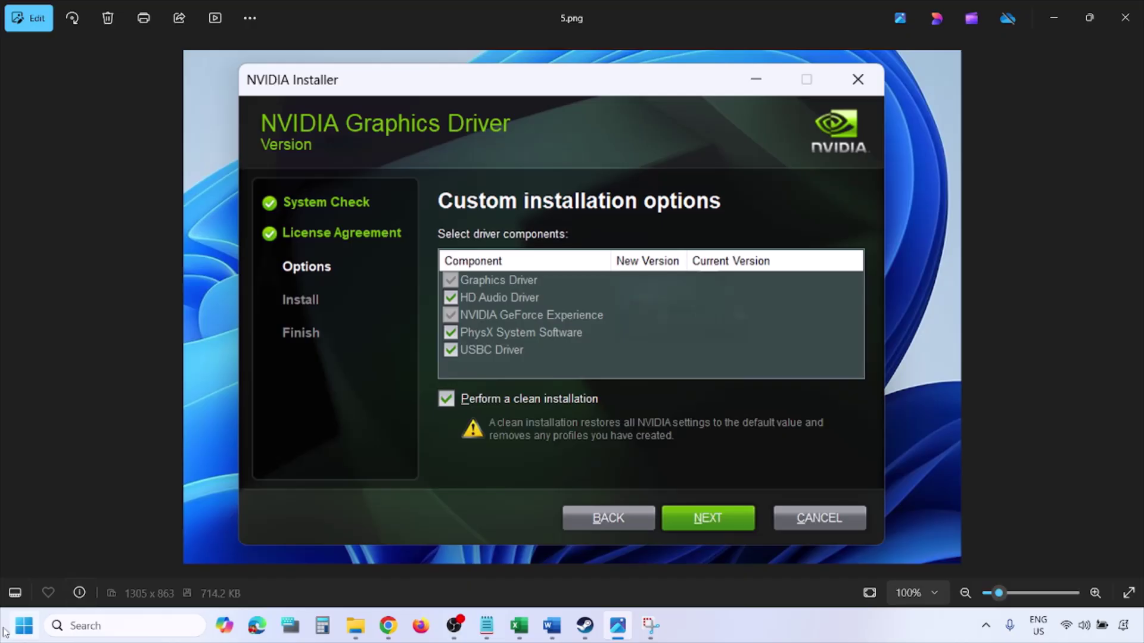
Show the computer's power options, including Restart, and dismiss them.
{"action": "left_click", "coordinate": [24, 625]}
{"action": "left_click", "coordinate": [433, 575]}
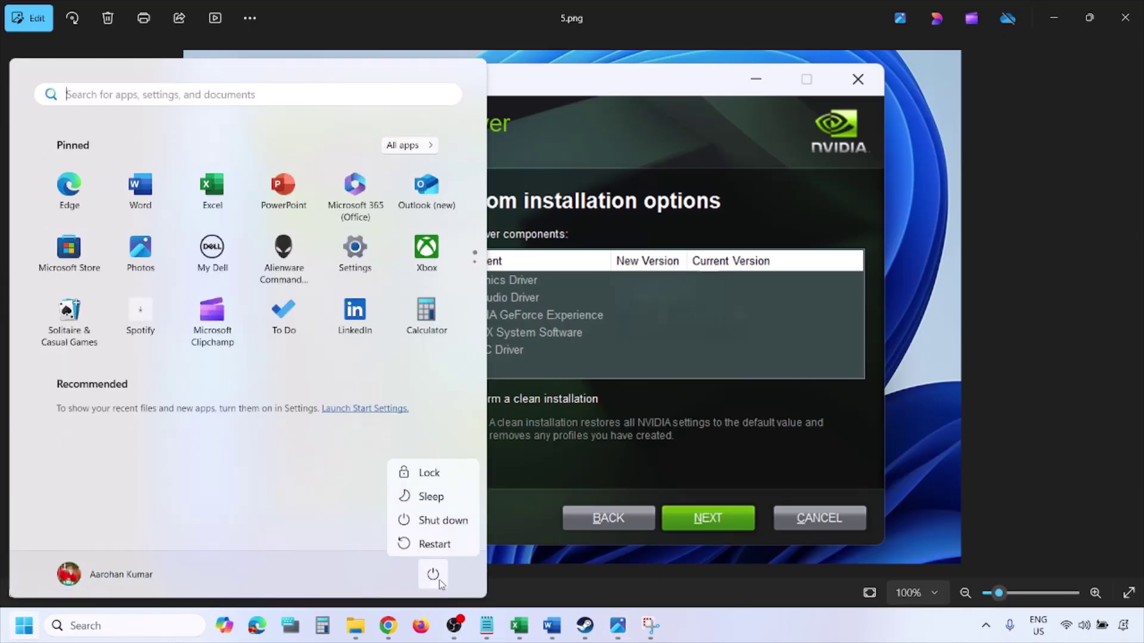
{"action": "left_click", "coordinate": [779, 639]}
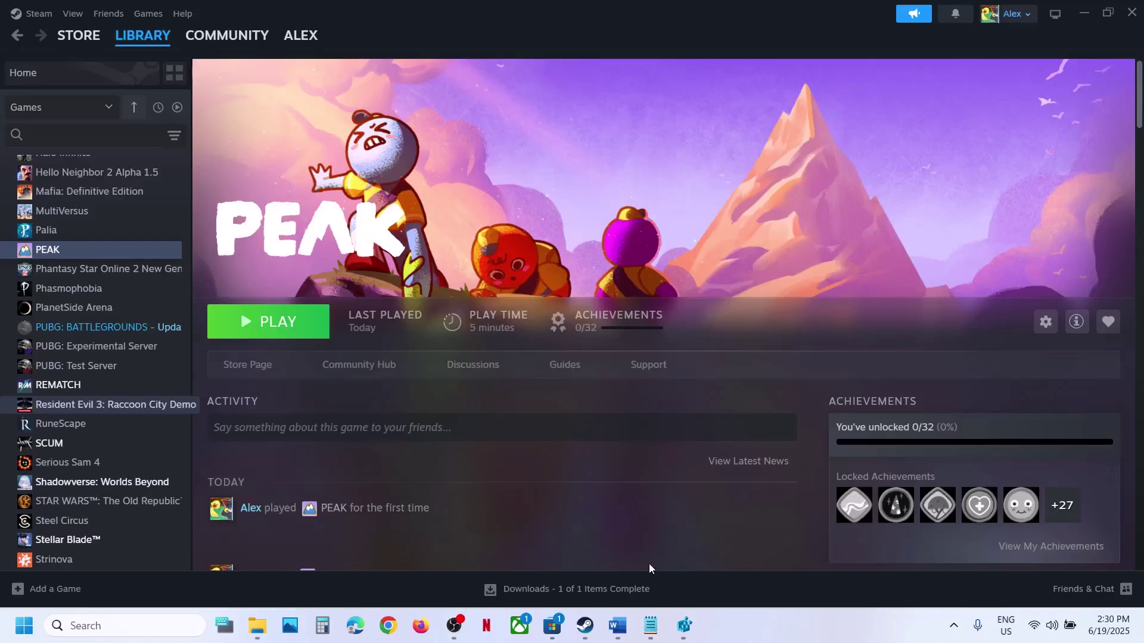
Switch back to the Word document and highlight the AMD support link under Step 7.
{"action": "left_click", "coordinate": [618, 625]}
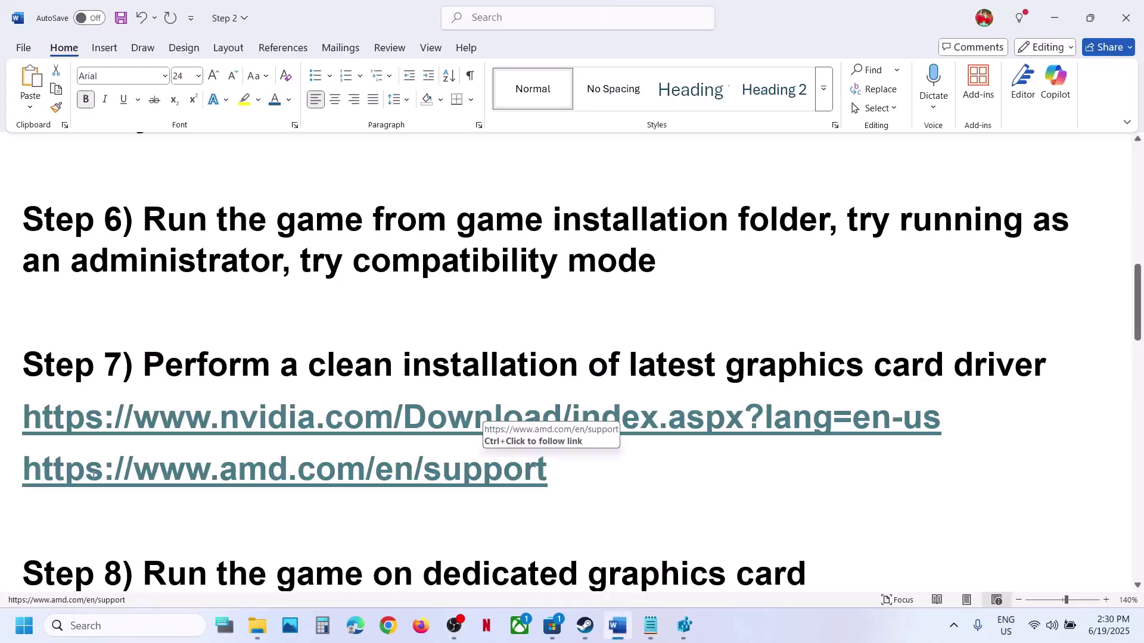
{"action": "left_click_drag", "start_coordinate": [94, 475], "coordinate": [559, 477]}
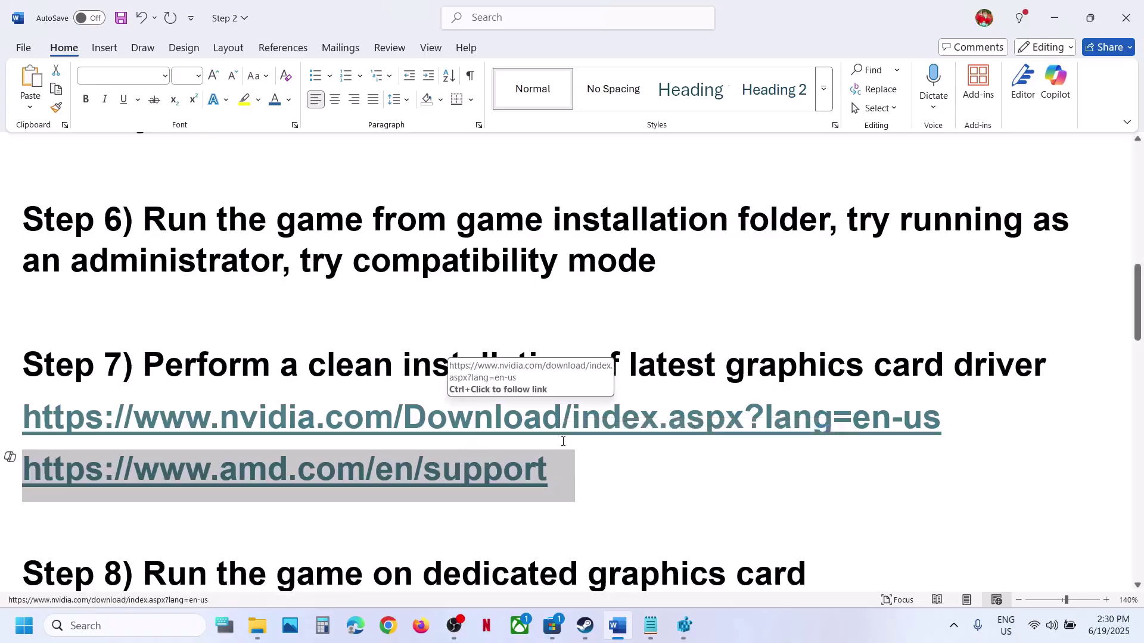
{"action": "scroll", "coordinate": [564, 441], "scroll_direction": "down", "scroll_amount": 1}
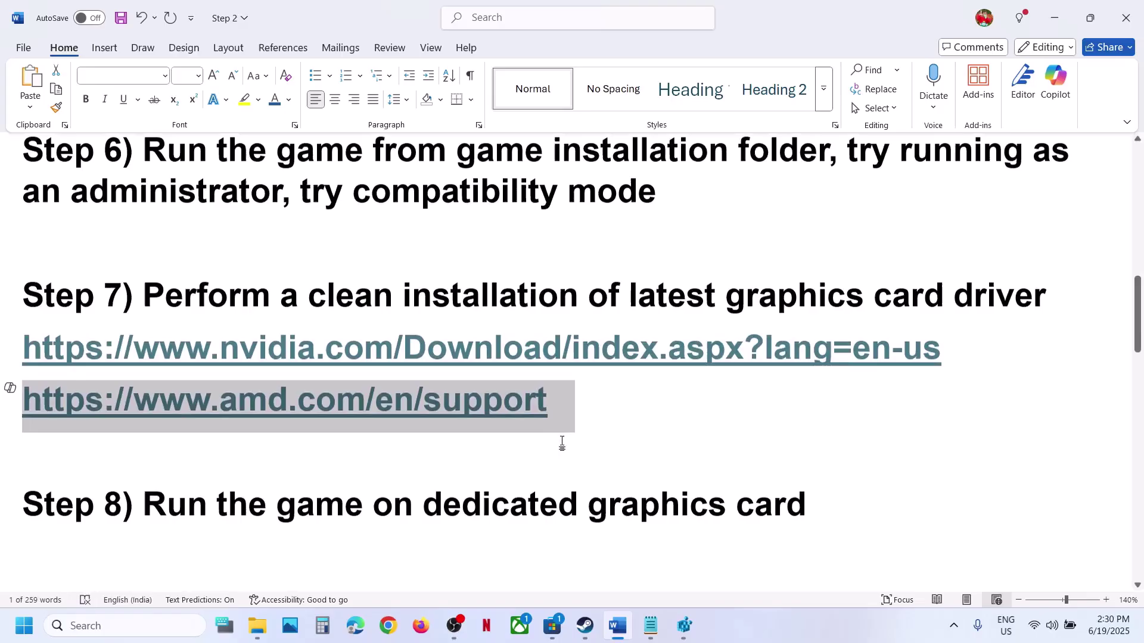
Copy the word "graphics" from Step 8, search Windows for it and open Graphics settings.
{"action": "double_click", "coordinate": [637, 504]}
{"action": "key", "text": "ctrl+c"}
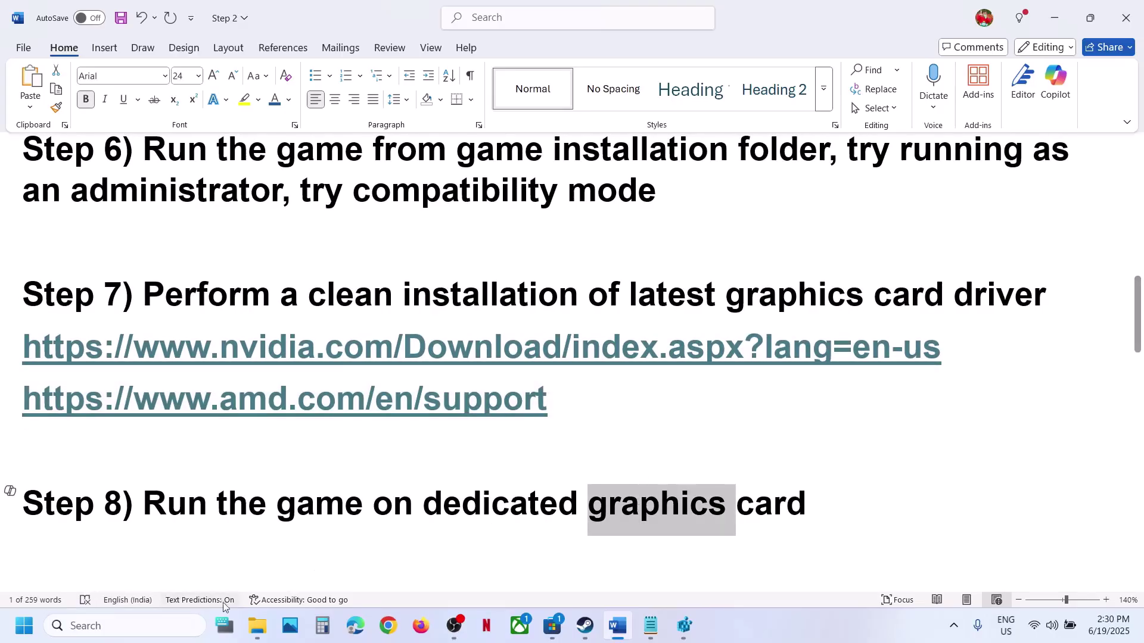
{"action": "left_click", "coordinate": [173, 626]}
{"action": "key", "text": "ctrl+v"}
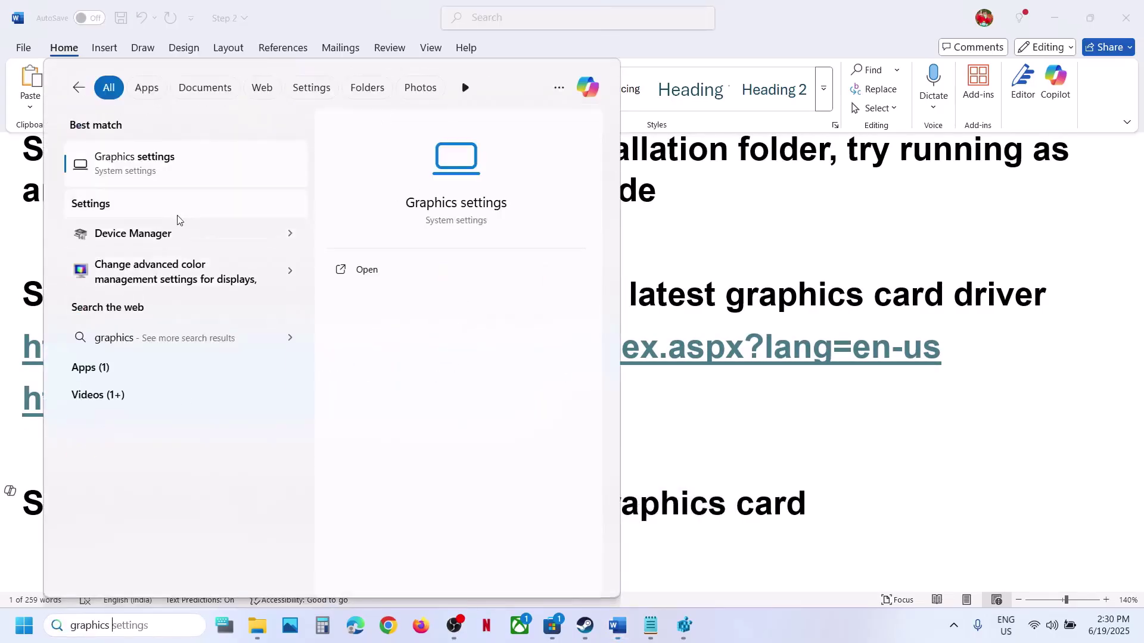
{"action": "left_click", "coordinate": [179, 164]}
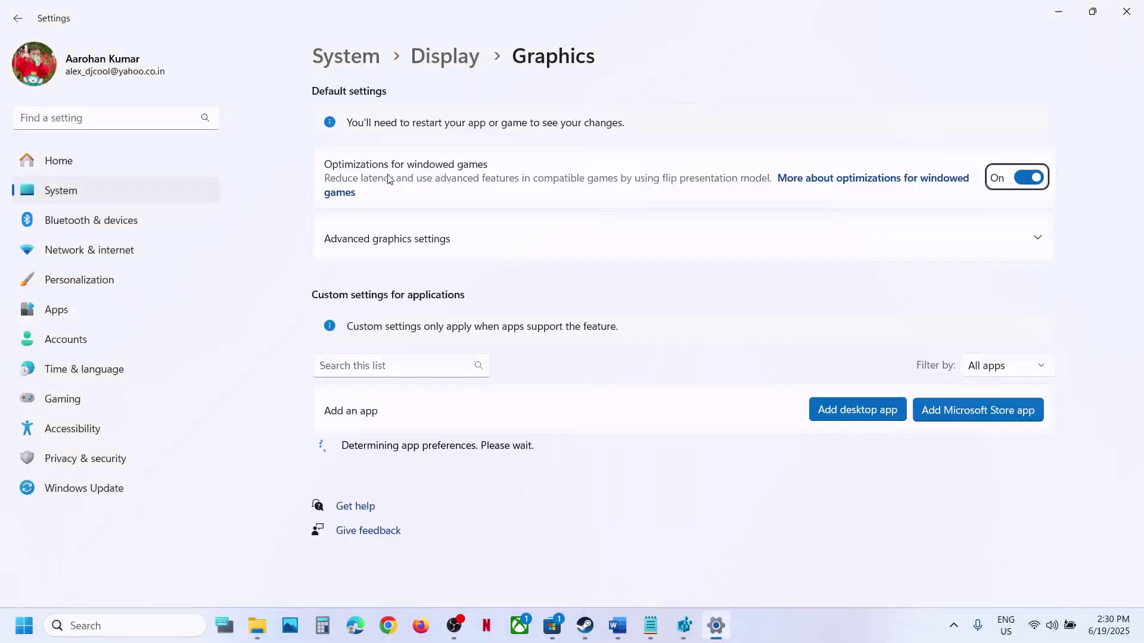
Add the PEAK application from its steamapps\common\PEAK folder as a desktop app with custom graphics settings.
{"action": "left_click", "coordinate": [848, 421]}
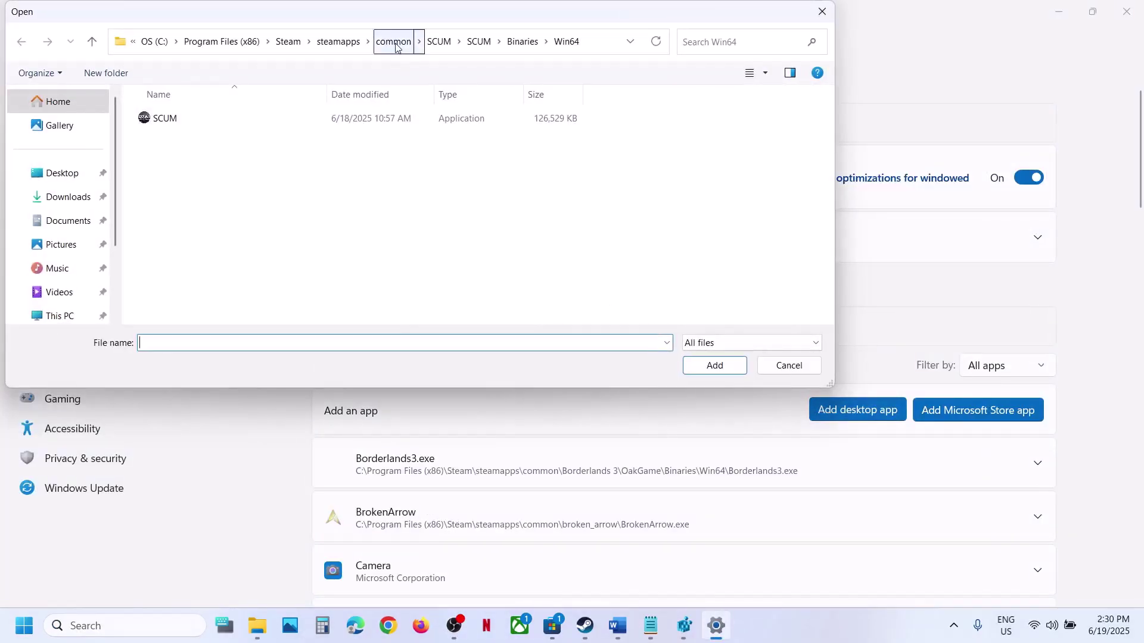
{"action": "left_click", "coordinate": [393, 41]}
{"action": "left_click", "coordinate": [191, 204]}
{"action": "double_click", "coordinate": [191, 204]}
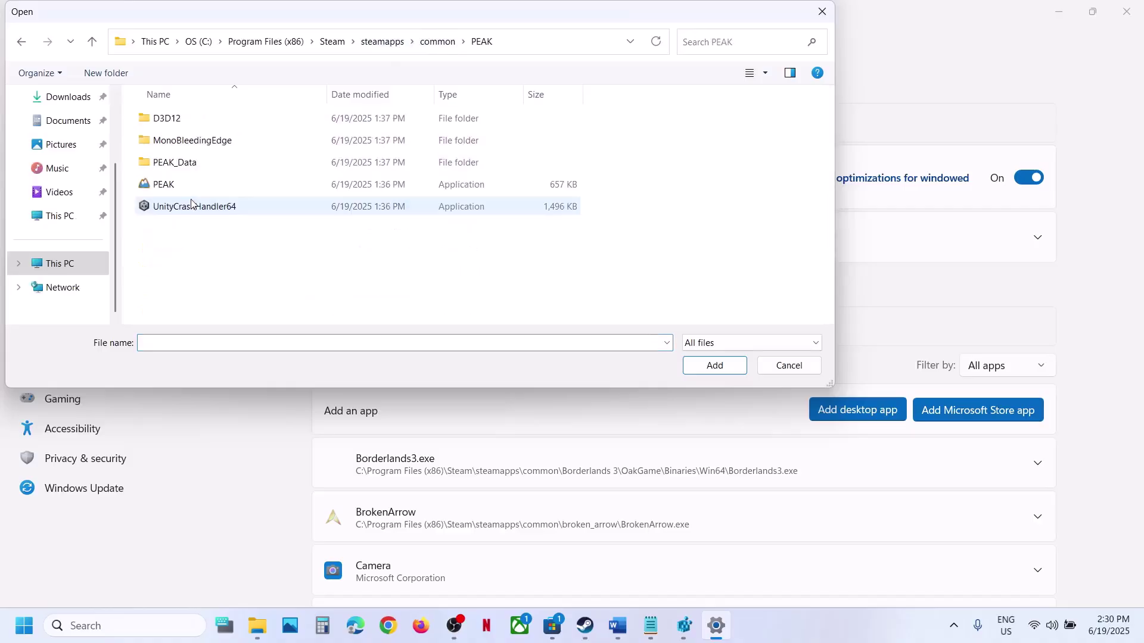
{"action": "left_click", "coordinate": [177, 185]}
{"action": "left_click", "coordinate": [706, 365]}
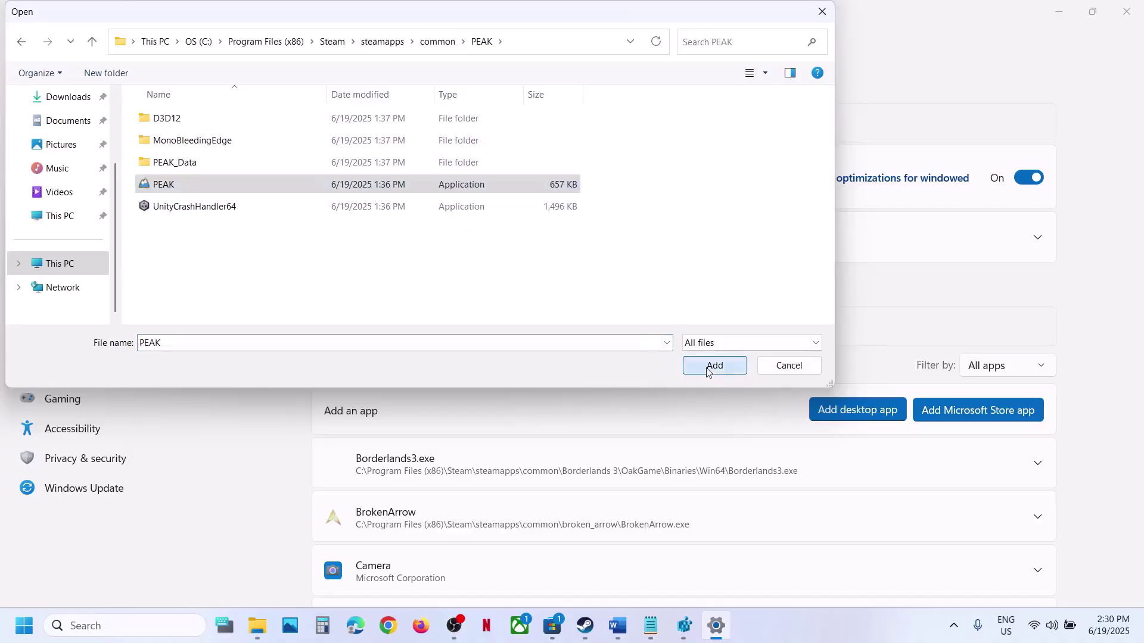
Set PEAK's GPU preference to High Performance (NVIDIA GeForce RTX 3050 Laptop GPU) and close Settings.
{"action": "scroll", "coordinate": [648, 418], "scroll_direction": "down", "scroll_amount": 6}
{"action": "scroll", "coordinate": [649, 420], "scroll_direction": "down", "scroll_amount": 10}
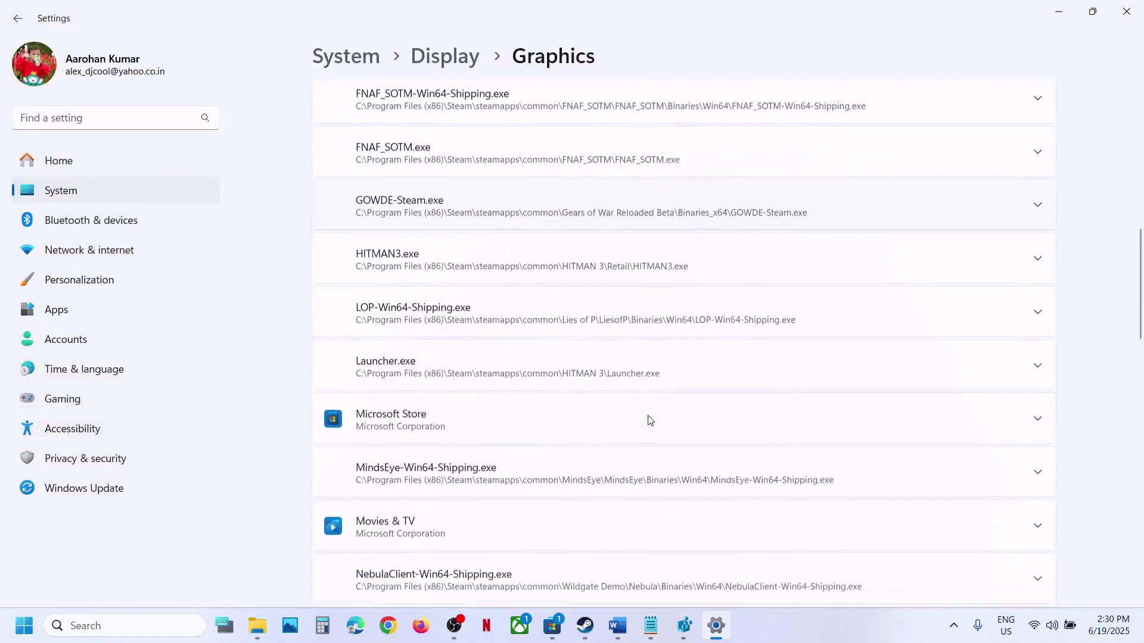
{"action": "scroll", "coordinate": [648, 420], "scroll_direction": "down", "scroll_amount": 1}
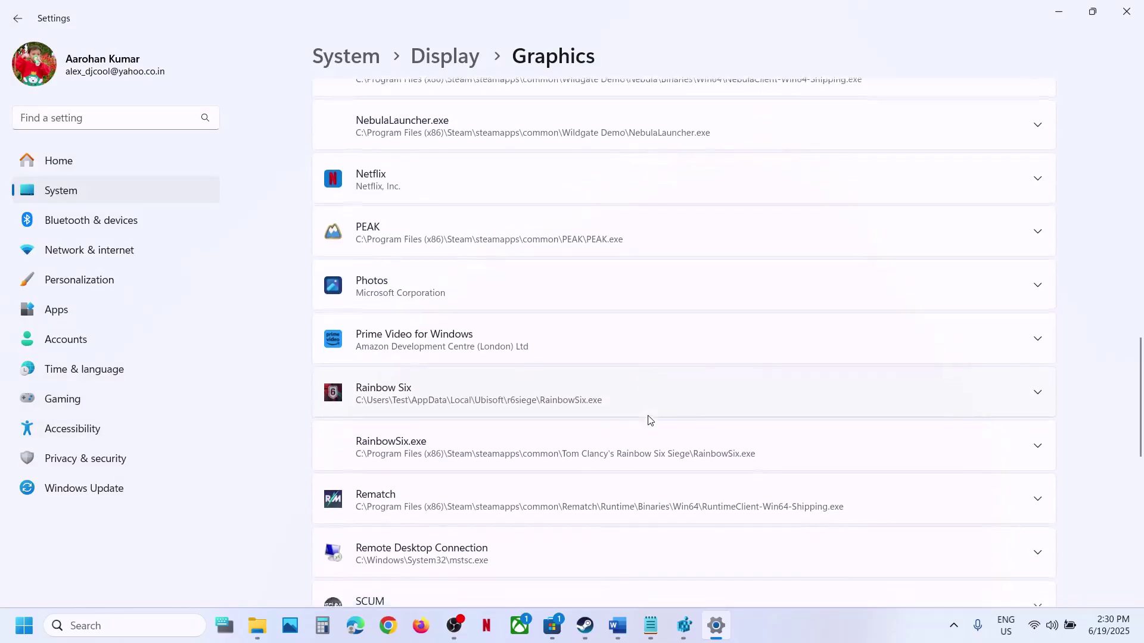
{"action": "left_click", "coordinate": [578, 229]}
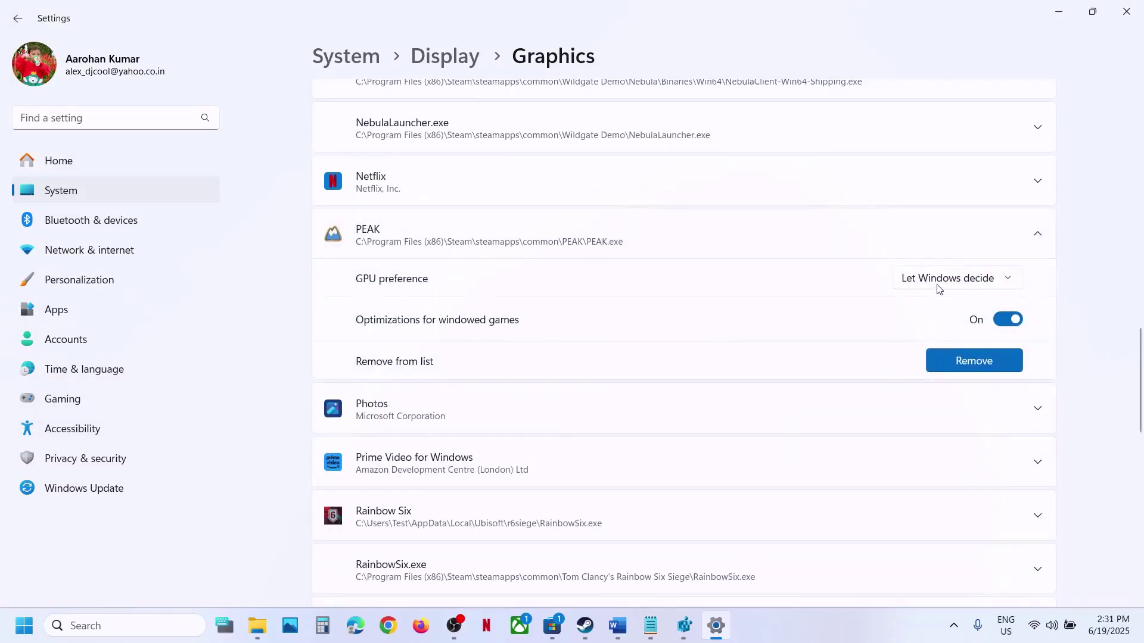
{"action": "left_click", "coordinate": [939, 289]}
{"action": "left_click", "coordinate": [962, 332]}
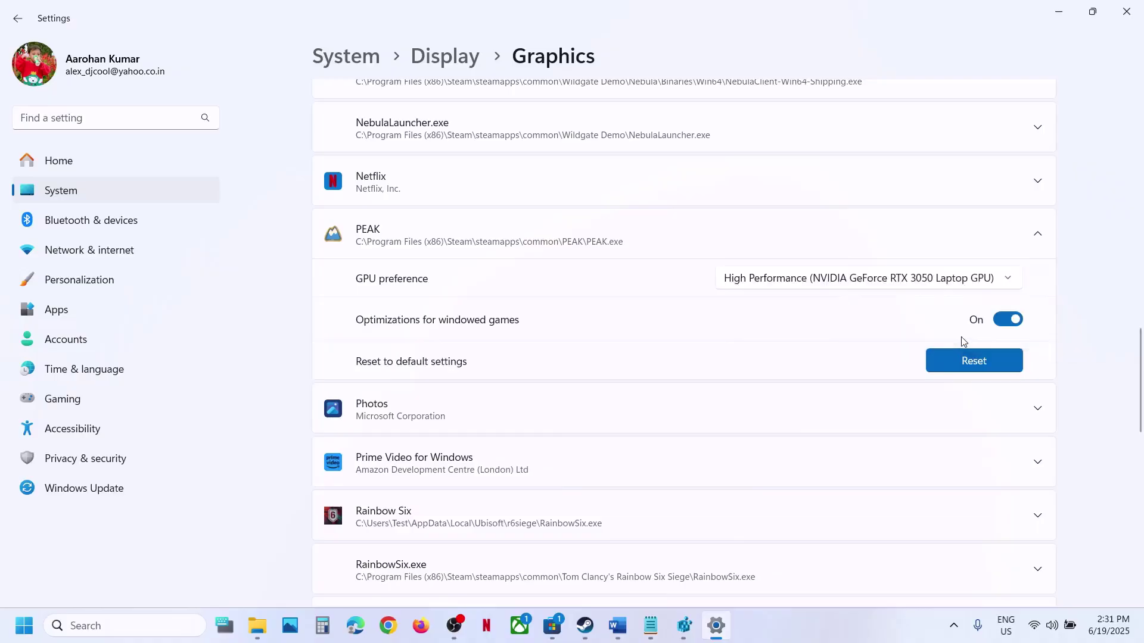
{"action": "left_click", "coordinate": [1135, 15]}
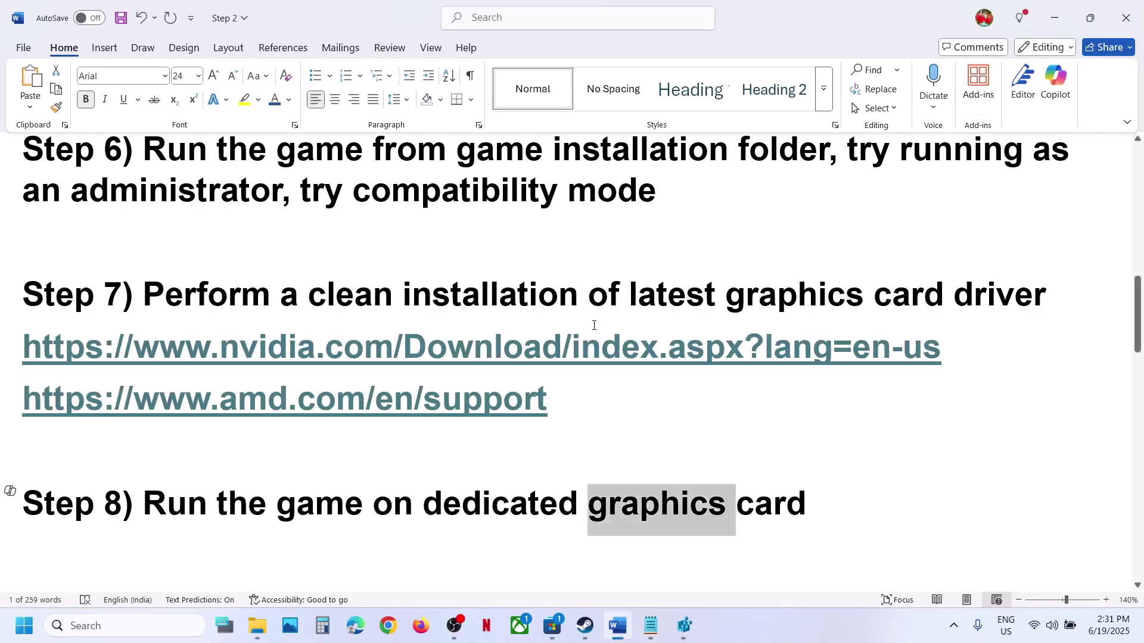
Copy the Visual C++ link from Step 9 of the Word document and open it in a new Chrome tab.
{"action": "scroll", "coordinate": [594, 325], "scroll_direction": "down", "scroll_amount": 3}
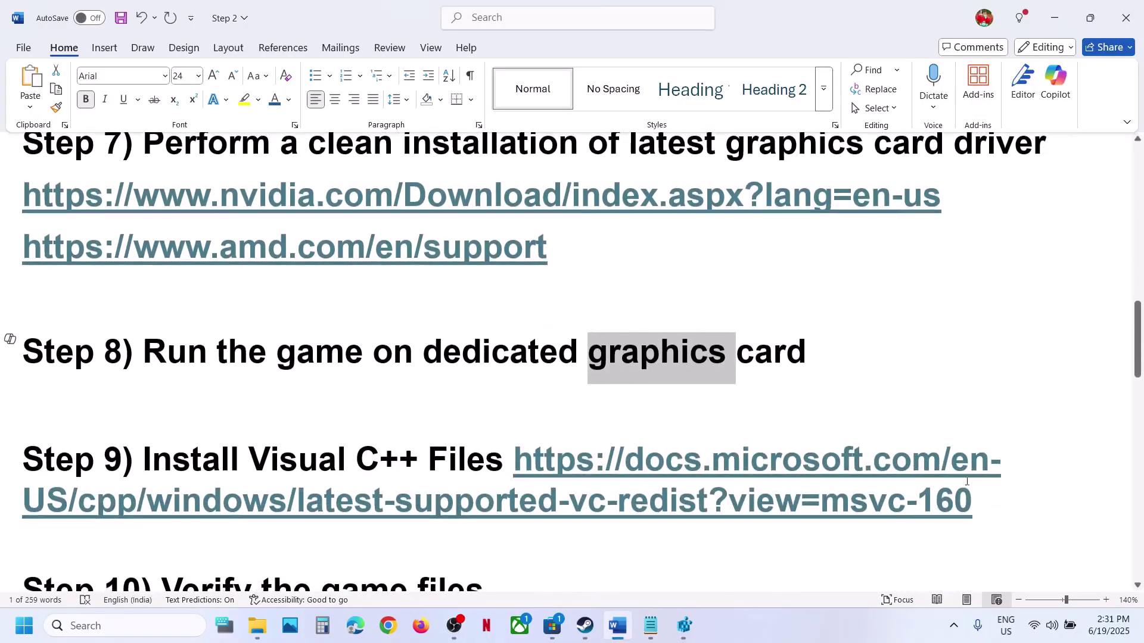
{"action": "left_click_drag", "start_coordinate": [981, 493], "coordinate": [516, 465]}
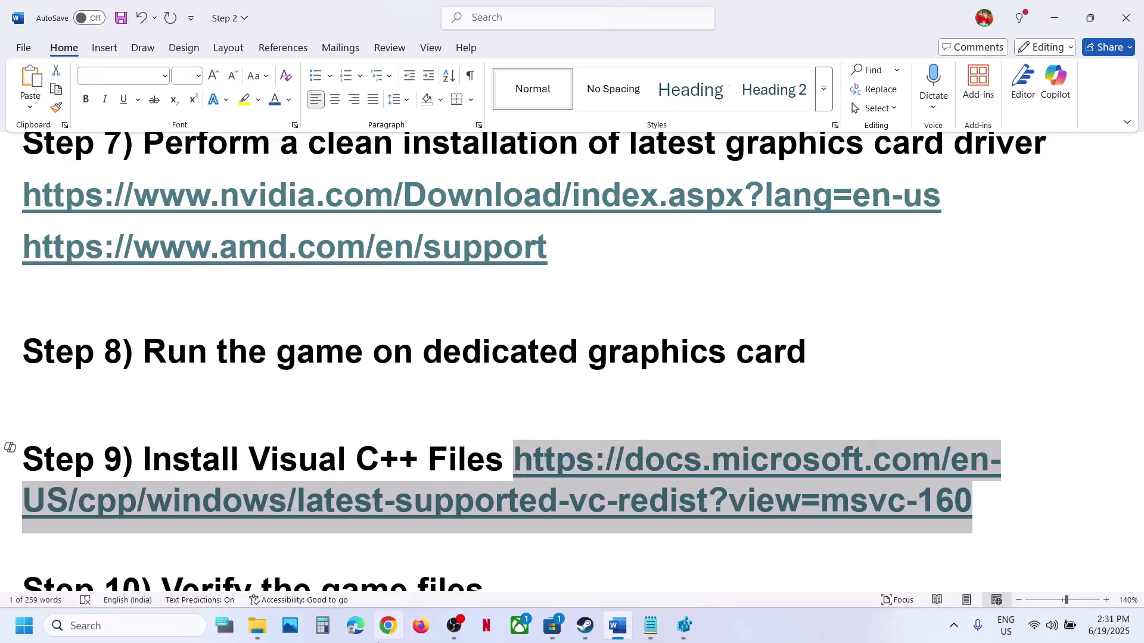
{"action": "left_click", "coordinate": [381, 637]}
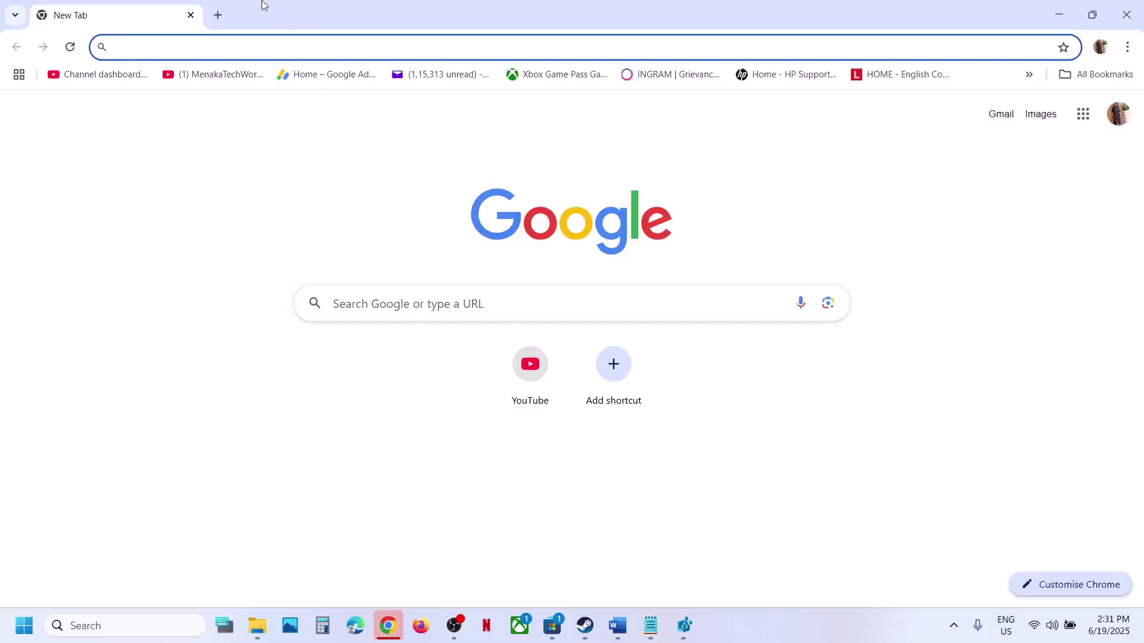
{"action": "left_click", "coordinate": [218, 15]}
{"action": "key", "text": "ctrl+v"}
{"action": "key", "text": "Return"}
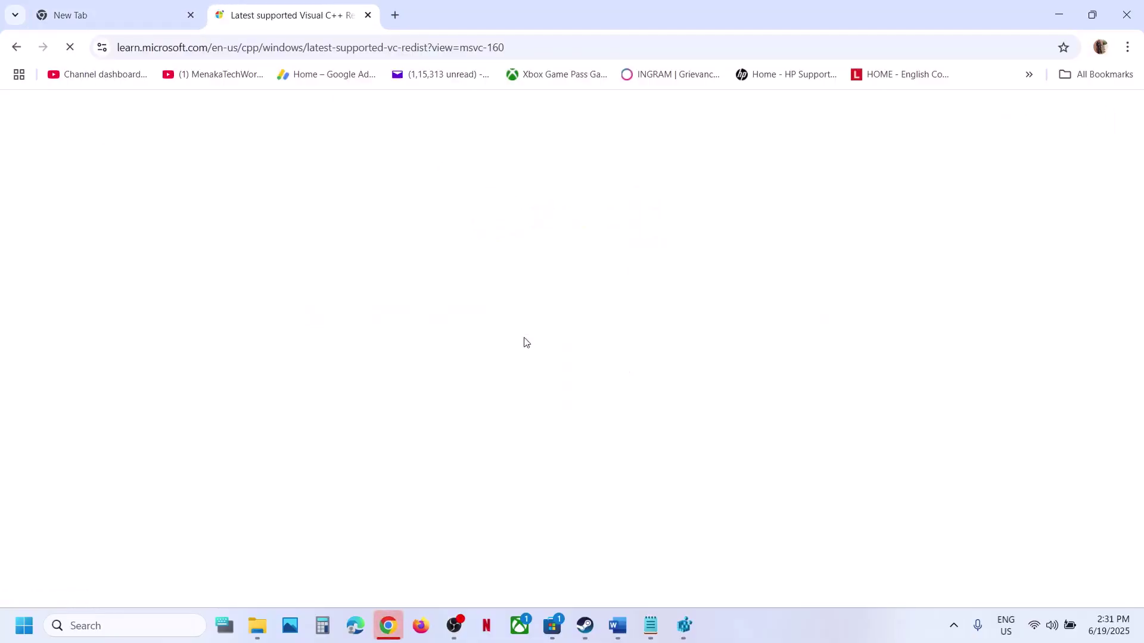
Download the X86 Visual C++ Redistributable from the latest version table and run its Repair, allowing the changes to the device.
{"action": "scroll", "coordinate": [524, 342], "scroll_direction": "down", "scroll_amount": 8}
{"action": "scroll", "coordinate": [524, 341], "scroll_direction": "down", "scroll_amount": 4}
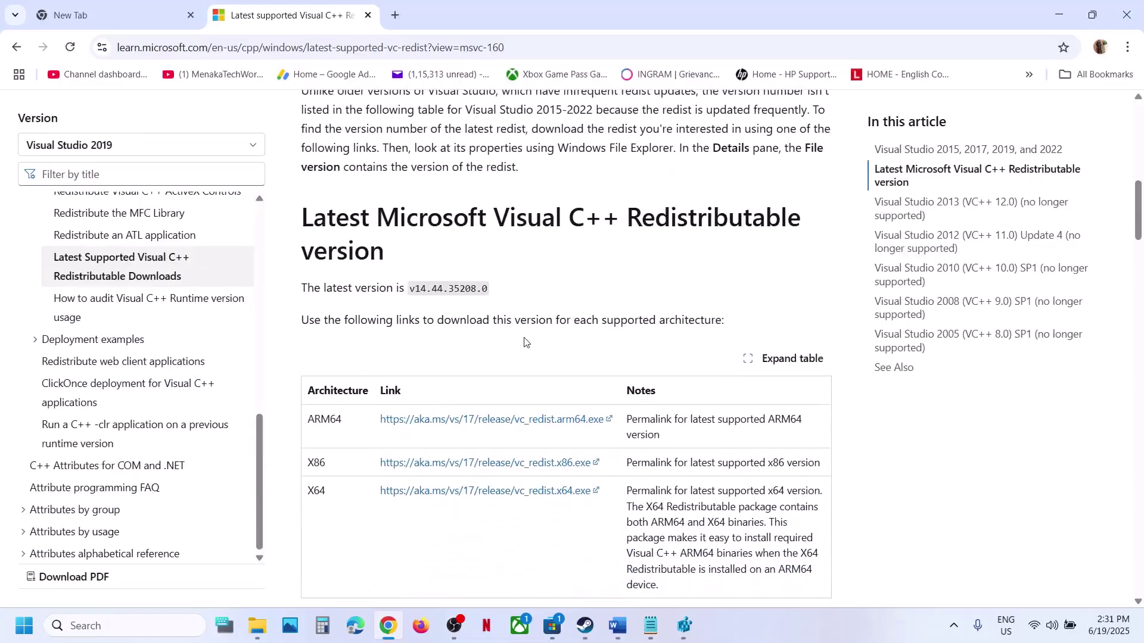
{"action": "double_click", "coordinate": [322, 388]}
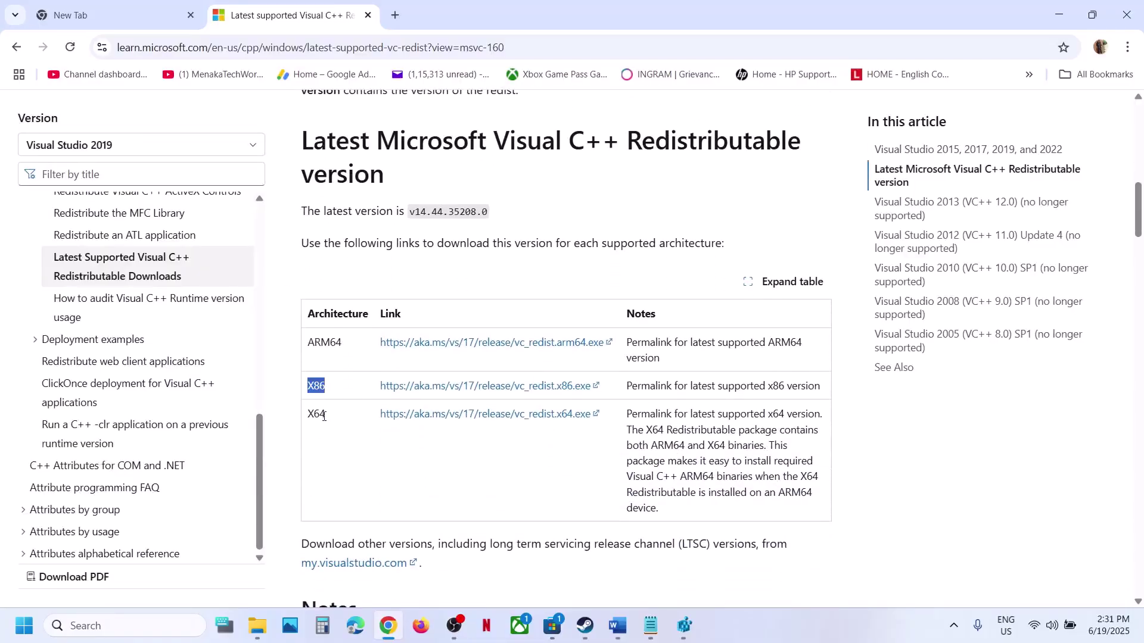
{"action": "left_click", "coordinate": [323, 417]}
{"action": "left_click", "coordinate": [446, 387]}
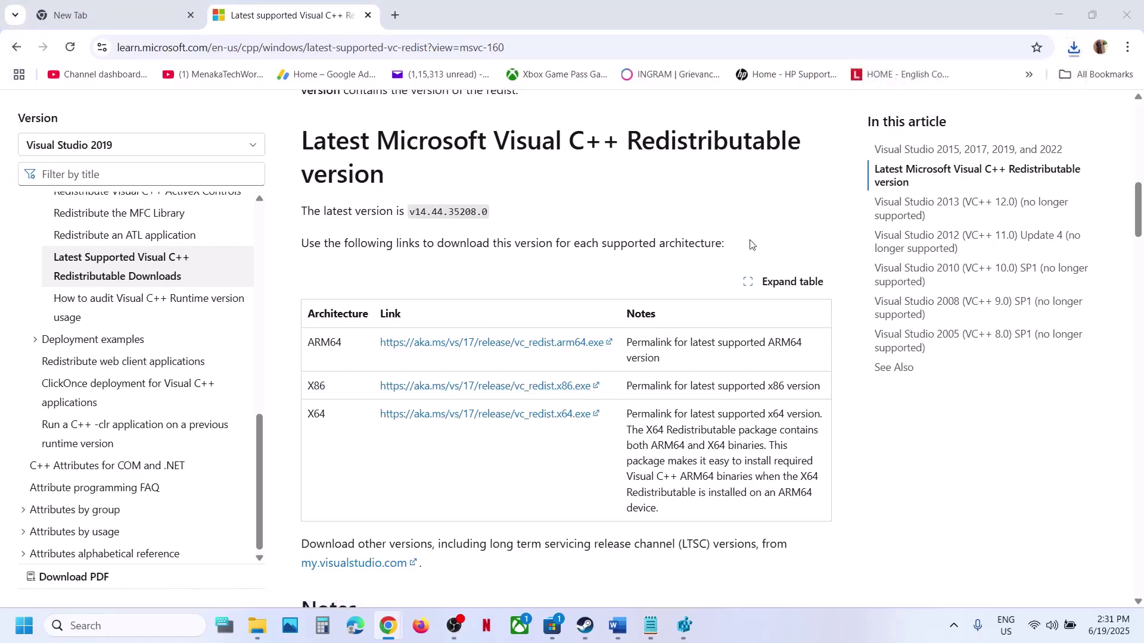
{"action": "left_click", "coordinate": [587, 386]}
{"action": "left_click", "coordinate": [586, 393]}
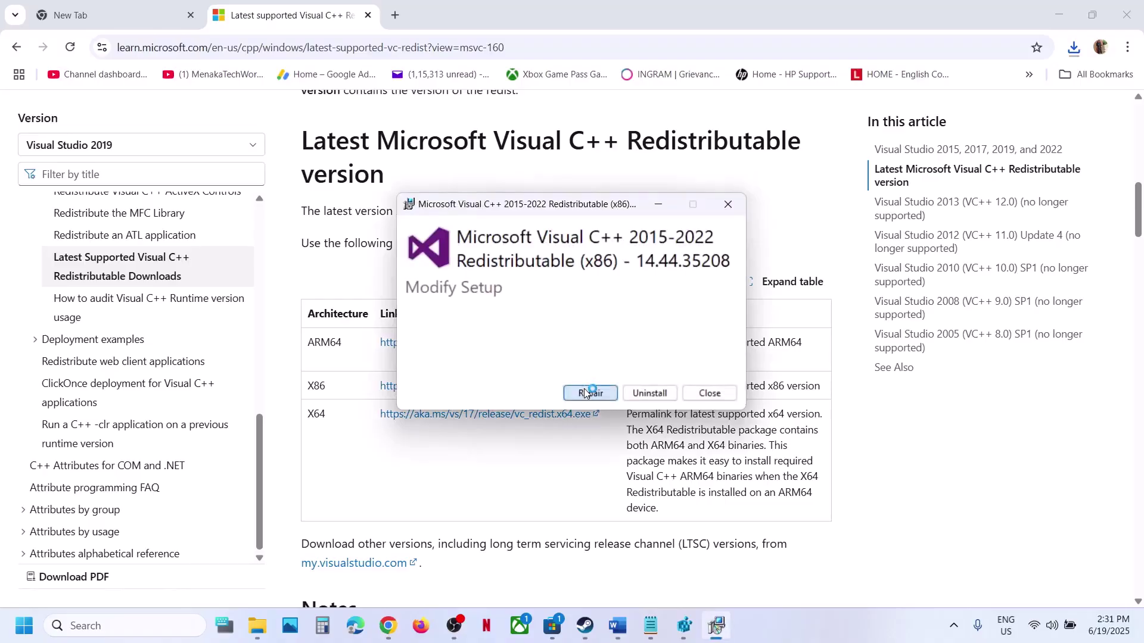
{"action": "left_click", "coordinate": [519, 424]}
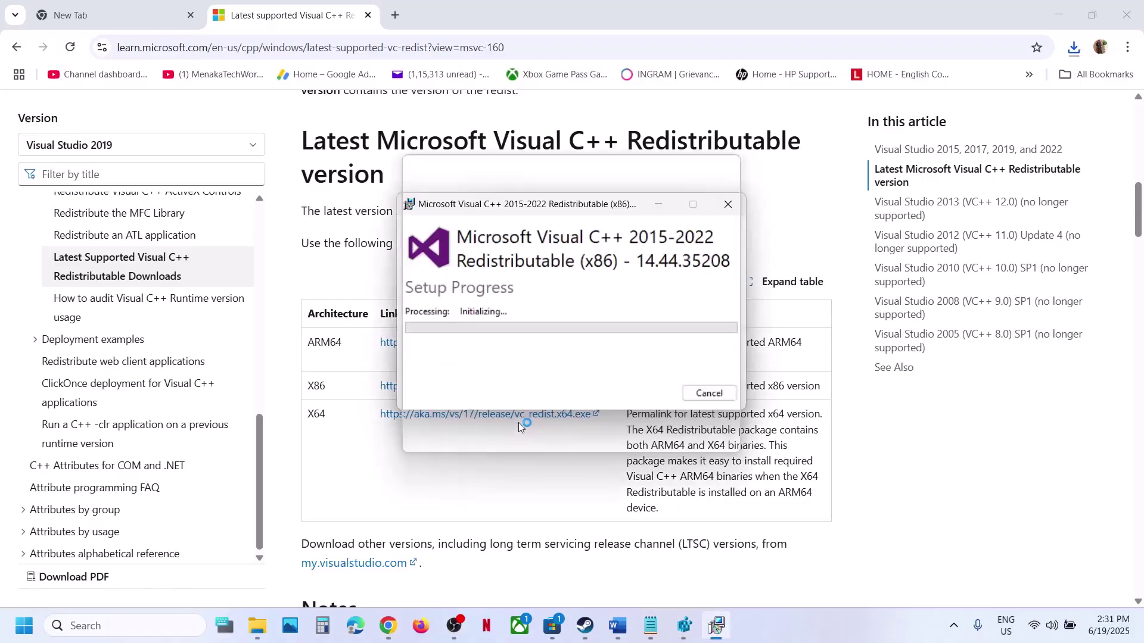
Download the X64 Visual C++ Redistributable and run its Repair, allowing the changes to the device.
{"action": "double_click", "coordinate": [318, 417]}
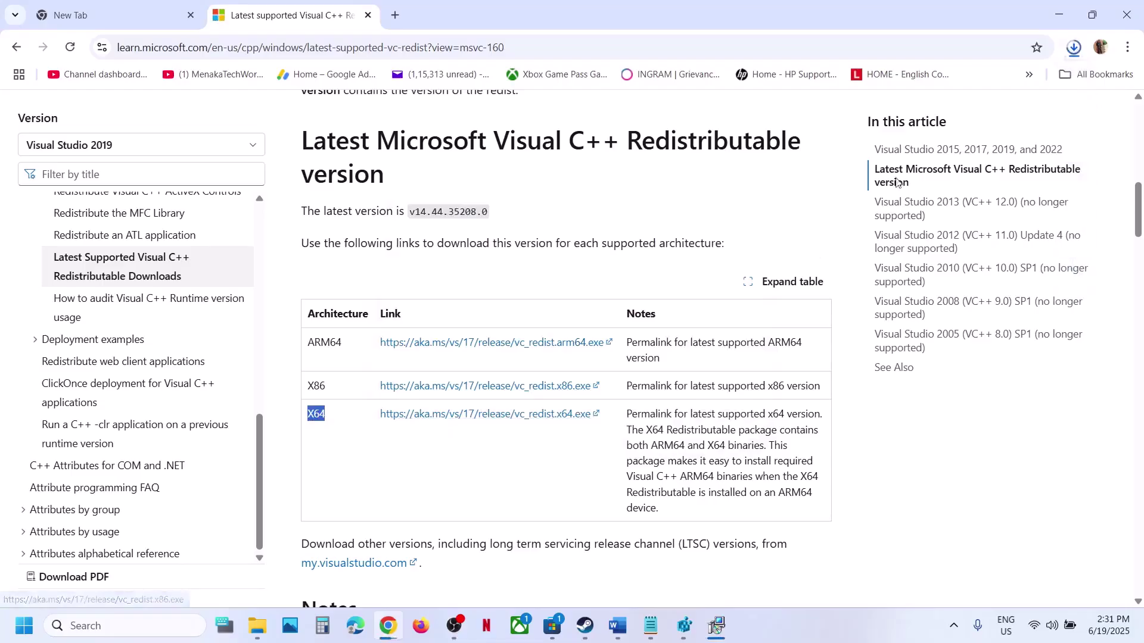
{"action": "left_click", "coordinate": [1072, 47]}
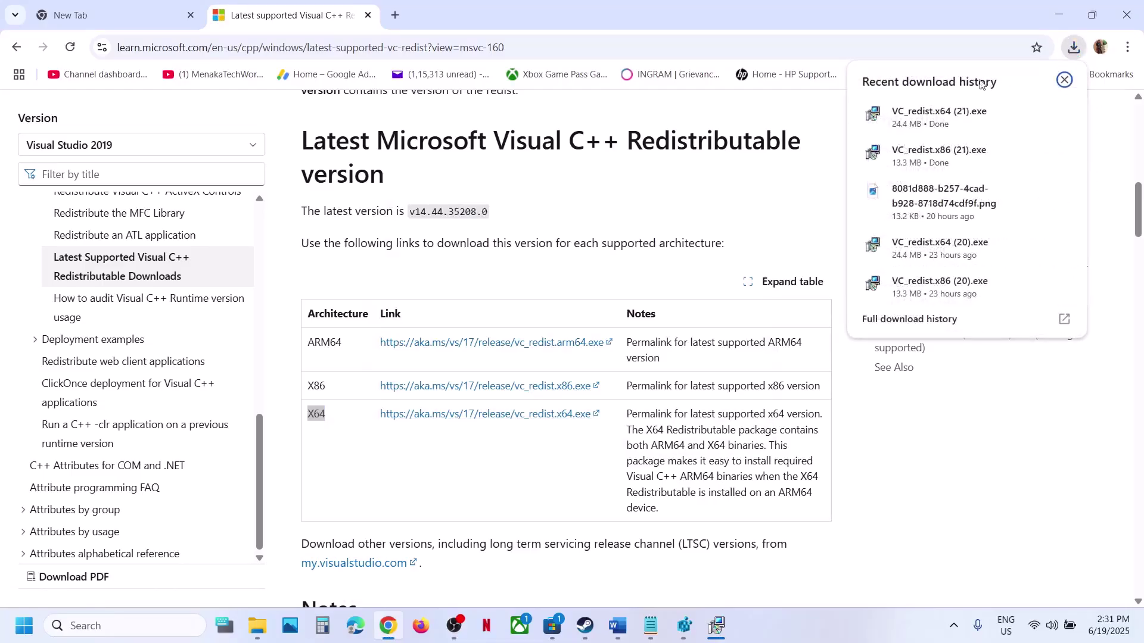
{"action": "left_click", "coordinate": [924, 109]}
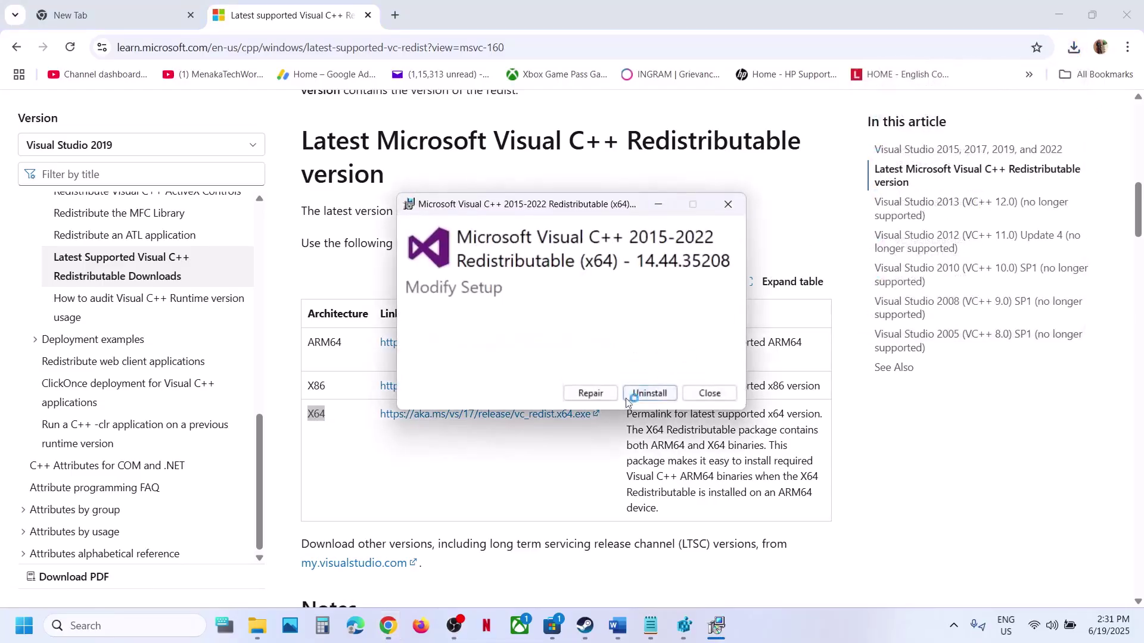
{"action": "left_click", "coordinate": [601, 398]}
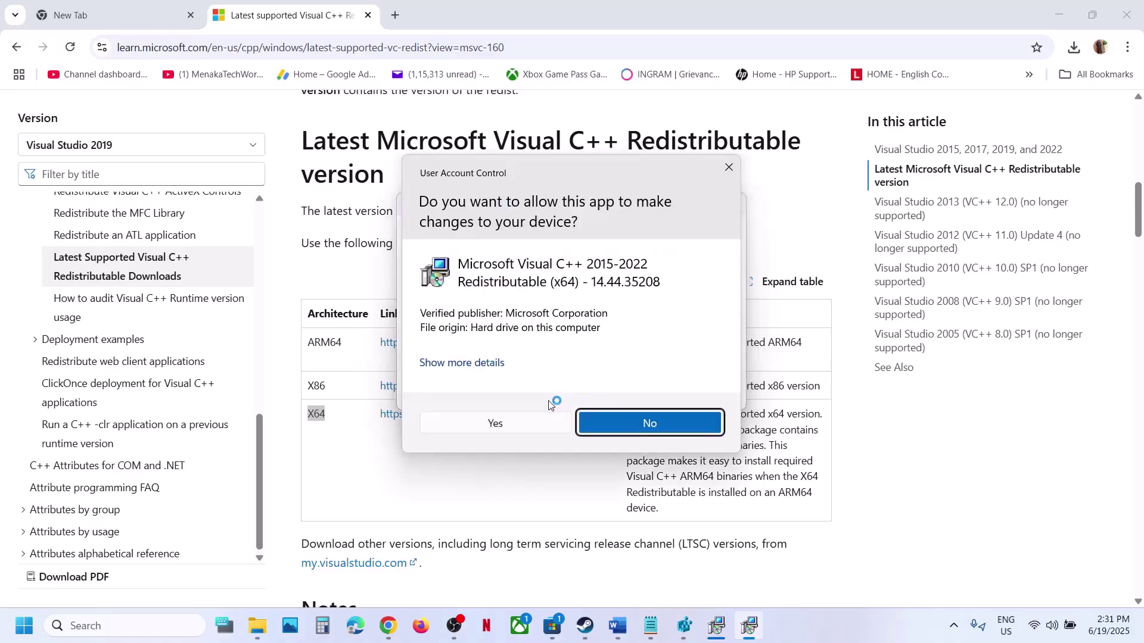
{"action": "left_click", "coordinate": [495, 424]}
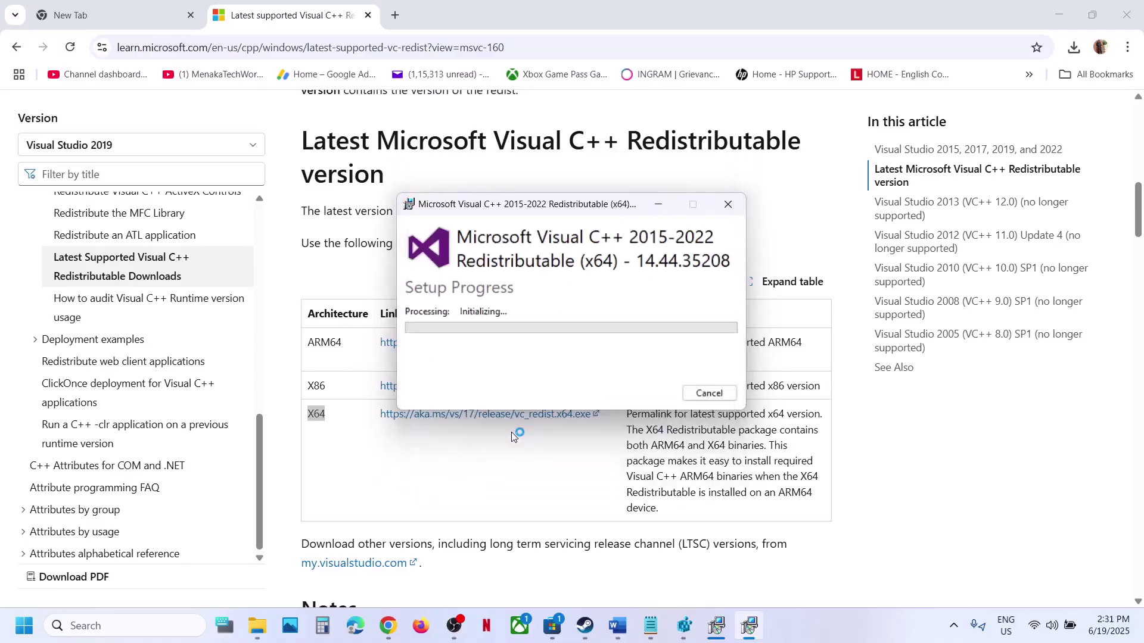
Move the x86 Redistributable setup window aside and close both the x64 and x86 setup windows.
{"action": "left_click", "coordinate": [718, 625]}
{"action": "left_click_drag", "start_coordinate": [572, 200], "coordinate": [831, 236]}
{"action": "left_click", "coordinate": [608, 319]}
{"action": "left_click", "coordinate": [706, 393]}
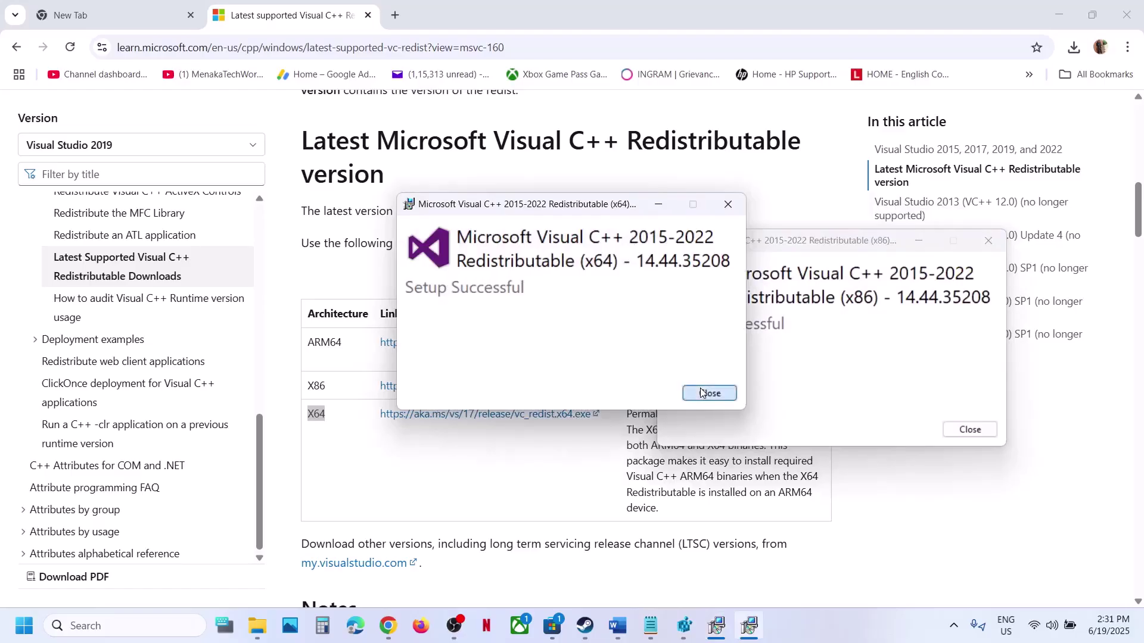
{"action": "left_click", "coordinate": [974, 437]}
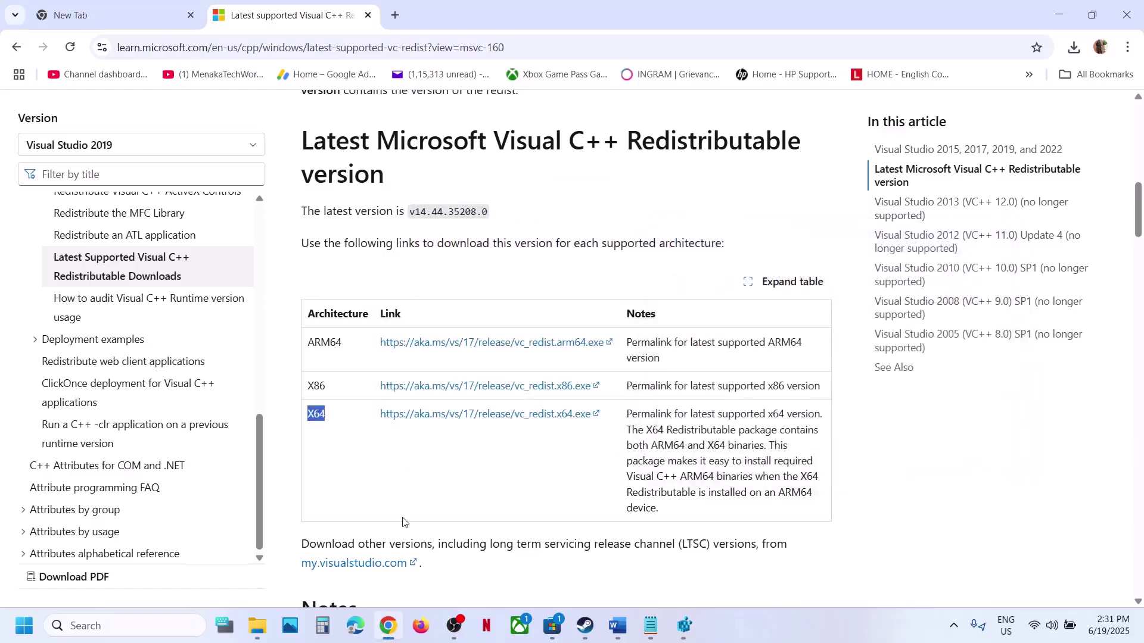
Bring up the Windows Restart option without restarting, and return to the Word document at Step 10.
{"action": "left_click", "coordinate": [22, 629]}
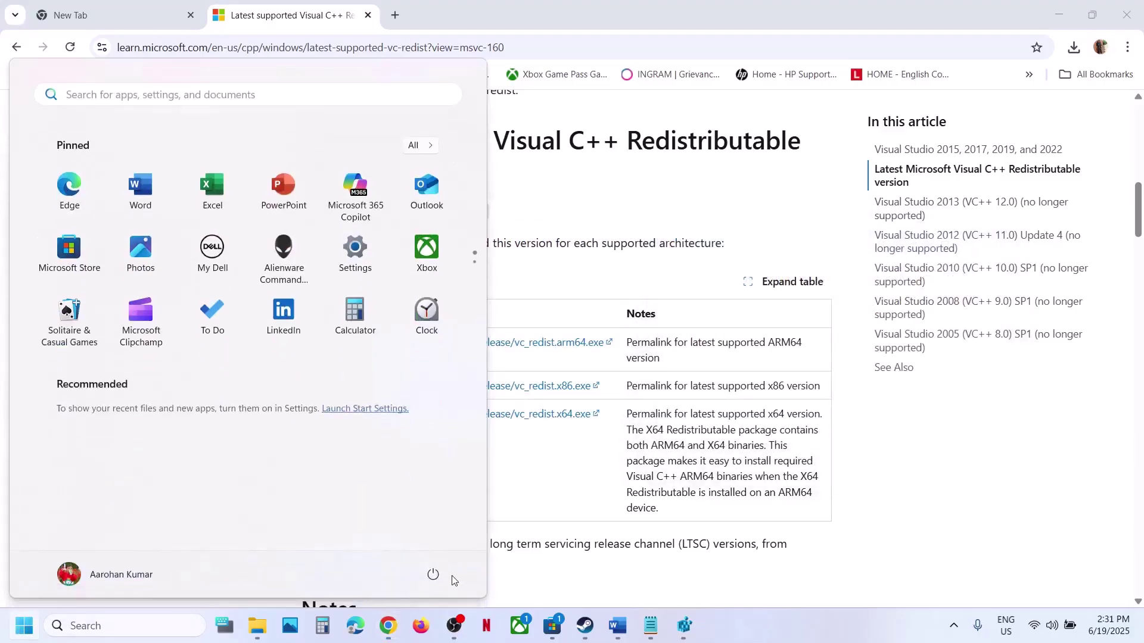
{"action": "left_click", "coordinate": [433, 575]}
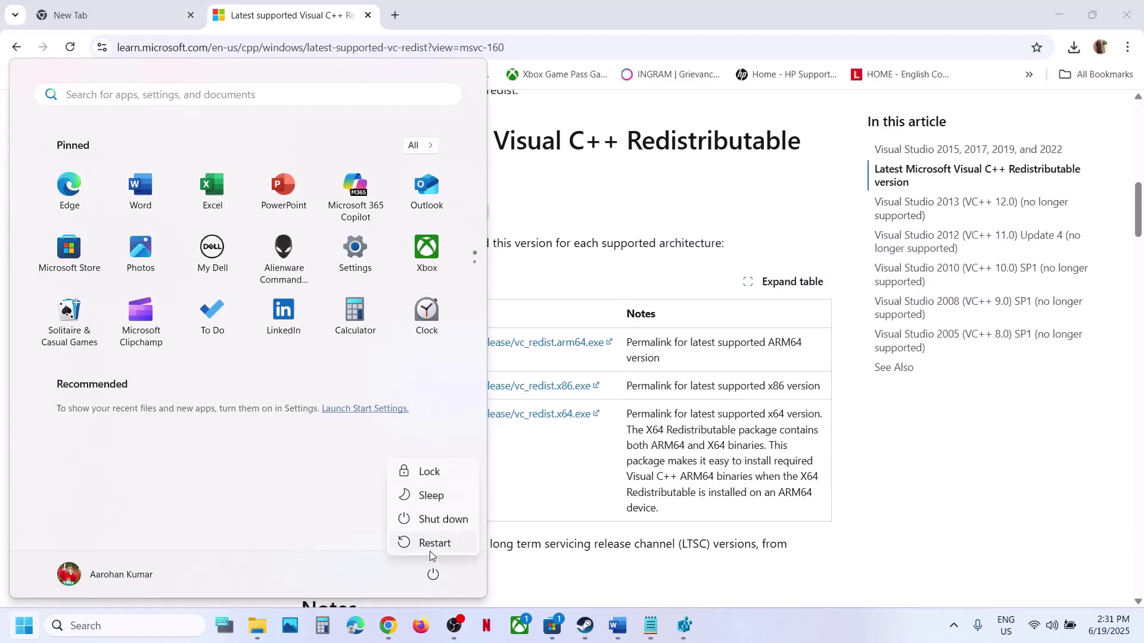
{"action": "left_click", "coordinate": [584, 626]}
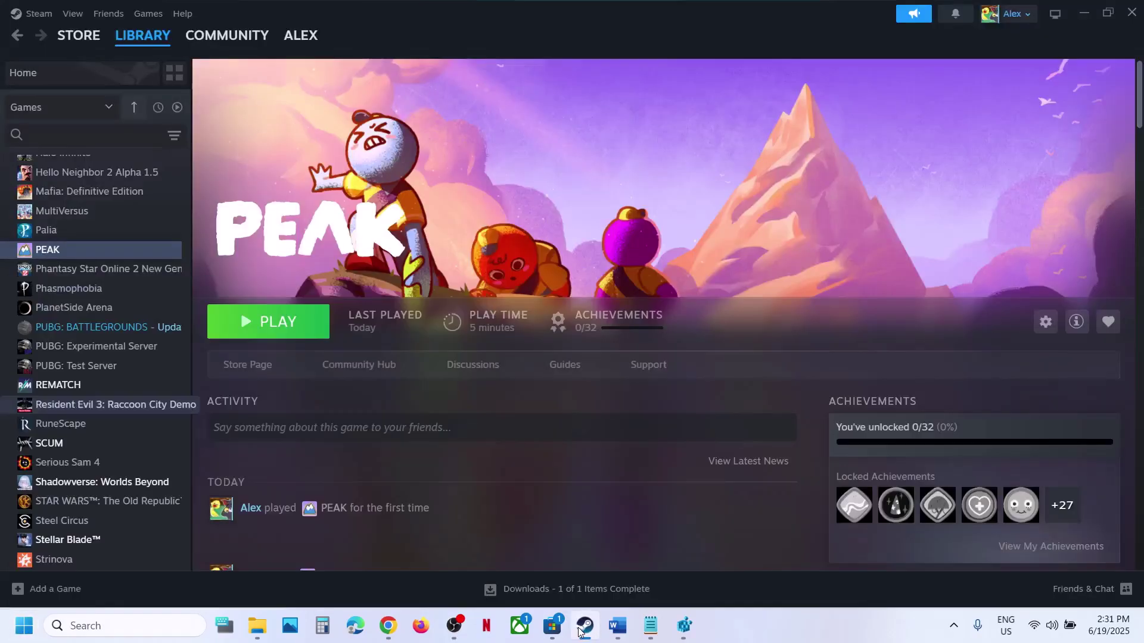
{"action": "left_click", "coordinate": [628, 628]}
{"action": "scroll", "coordinate": [470, 398], "scroll_direction": "down", "scroll_amount": 2}
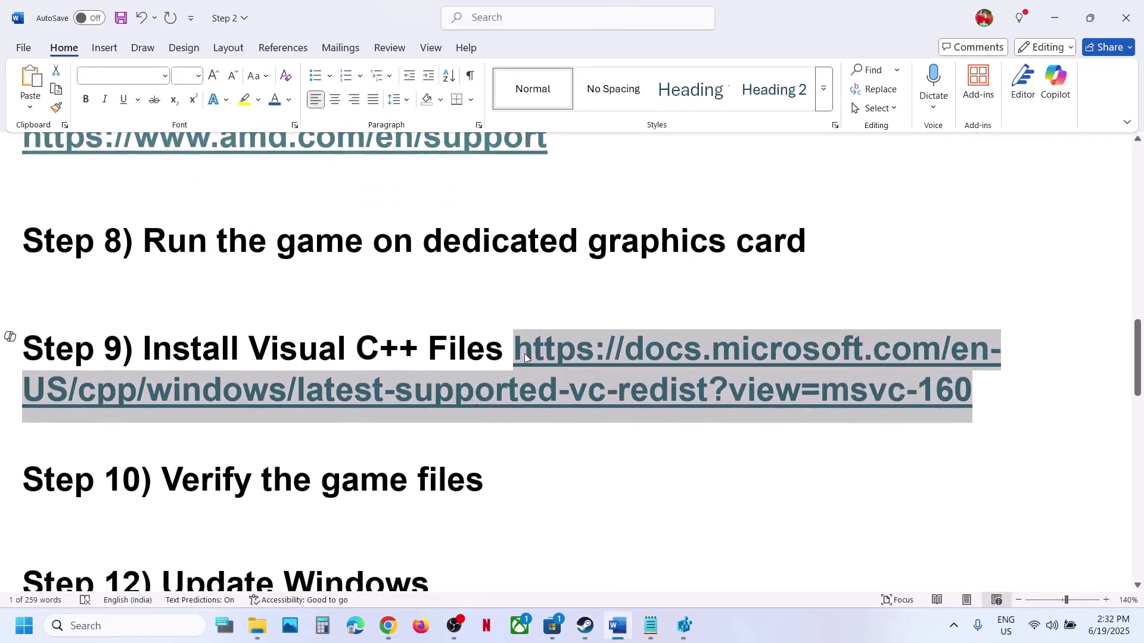
Minimize Word, view the file integrity verification option in PEAK's Installed Files properties in Steam, and close the properties.
{"action": "left_click", "coordinate": [1053, 6]}
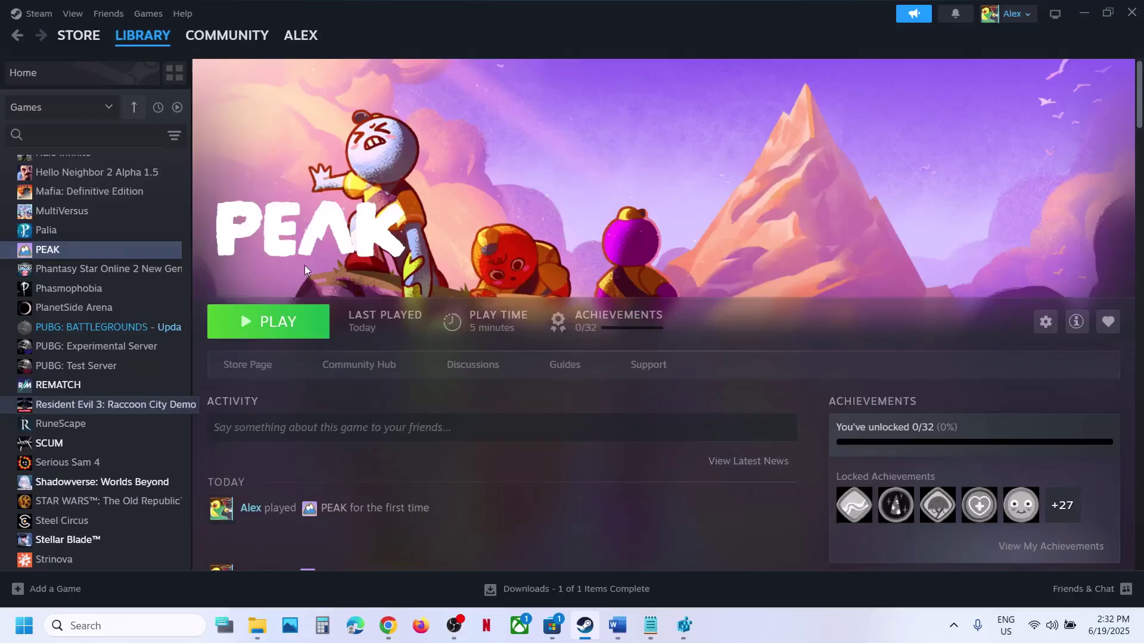
{"action": "right_click", "coordinate": [109, 249]}
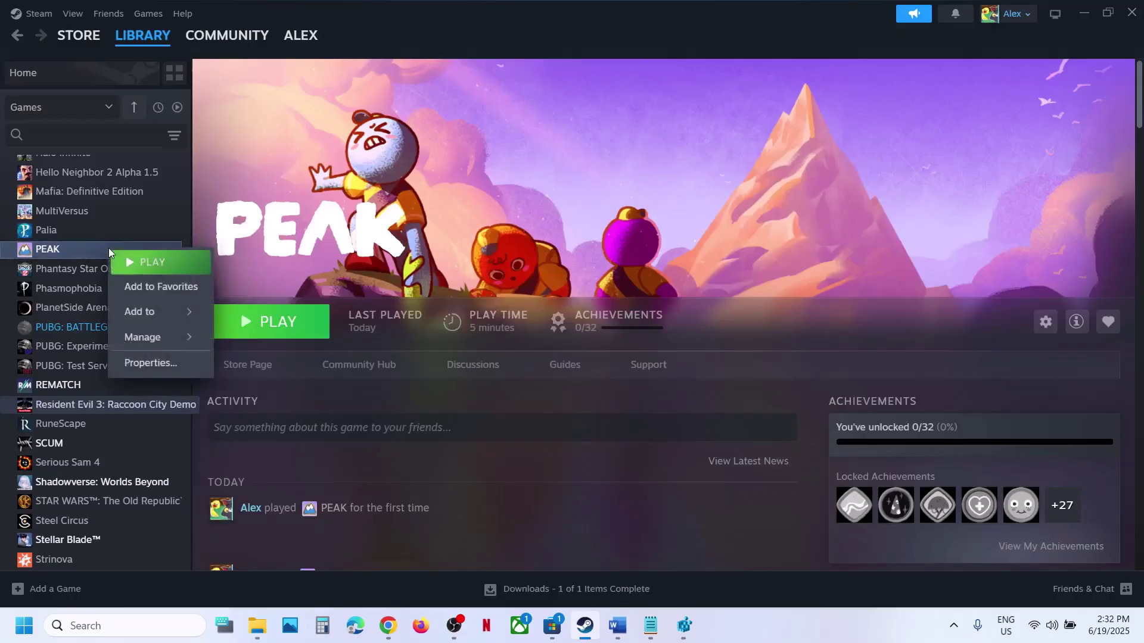
{"action": "left_click", "coordinate": [180, 364]}
{"action": "left_click", "coordinate": [331, 213]}
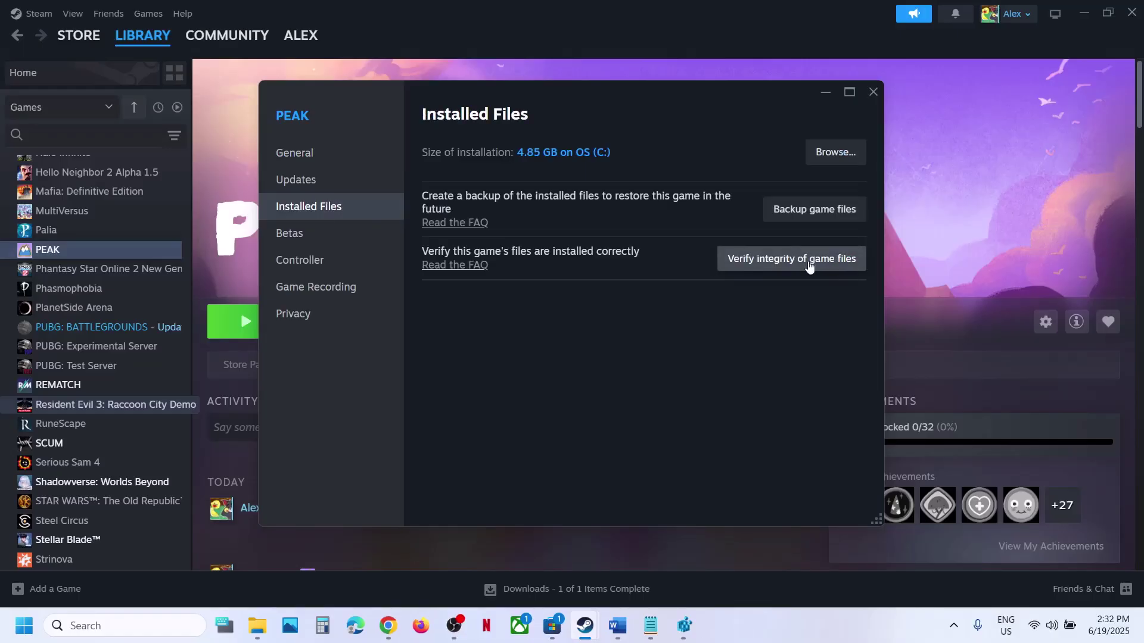
{"action": "left_click", "coordinate": [871, 91]}
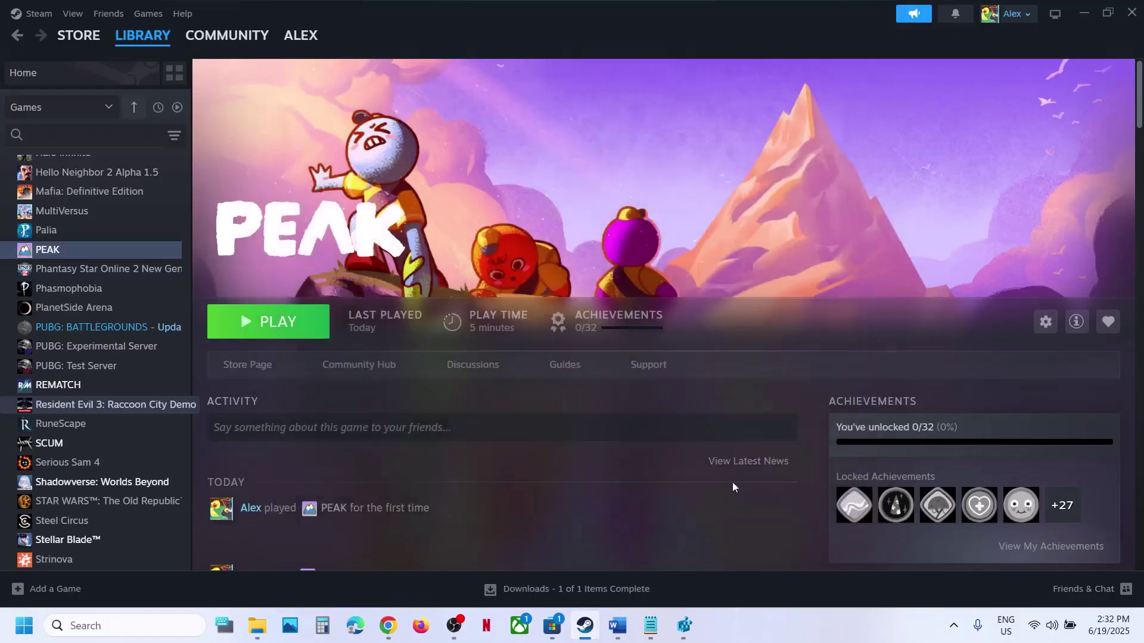
Review Step 12 in the Word document and open the Windows Update page in Settings.
{"action": "left_click", "coordinate": [617, 626]}
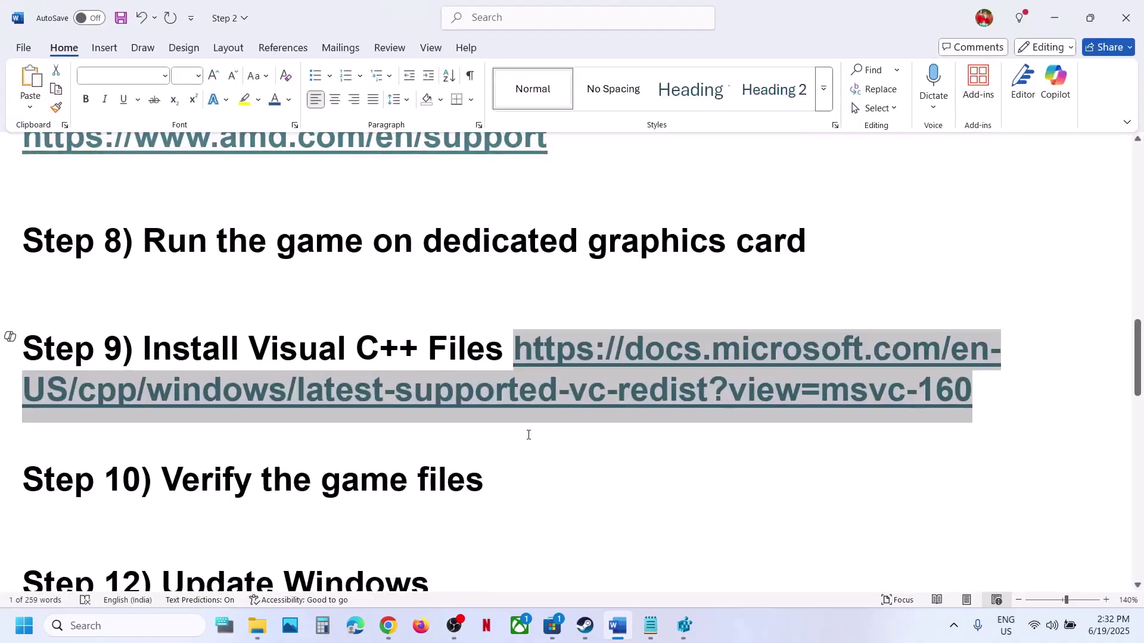
{"action": "scroll", "coordinate": [528, 435], "scroll_direction": "down", "scroll_amount": 3}
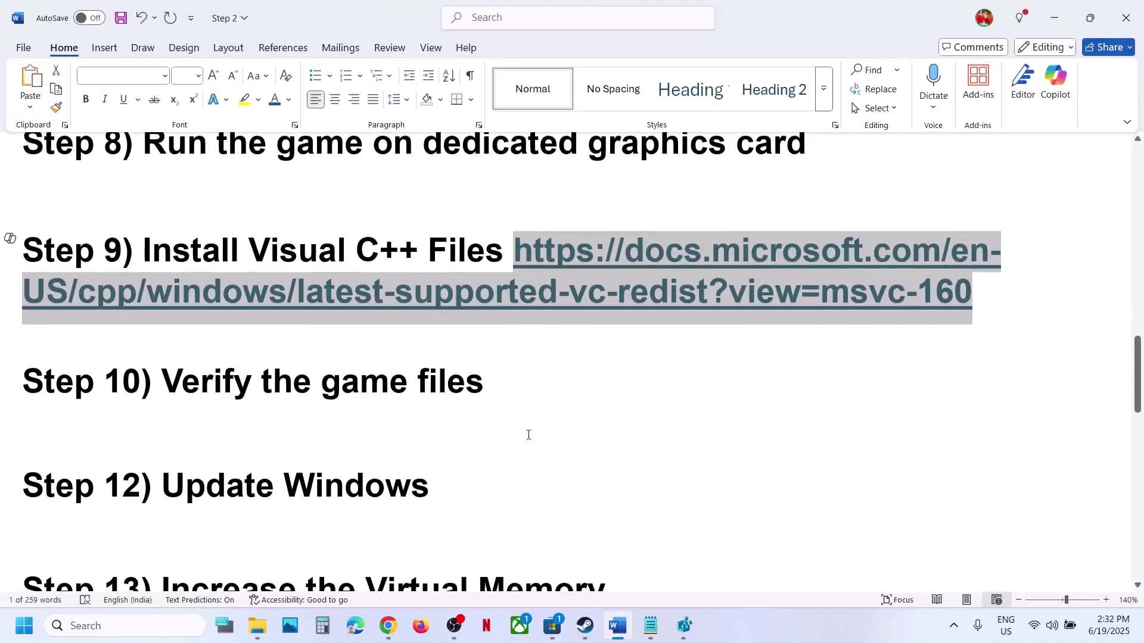
{"action": "key", "text": "super+i"}
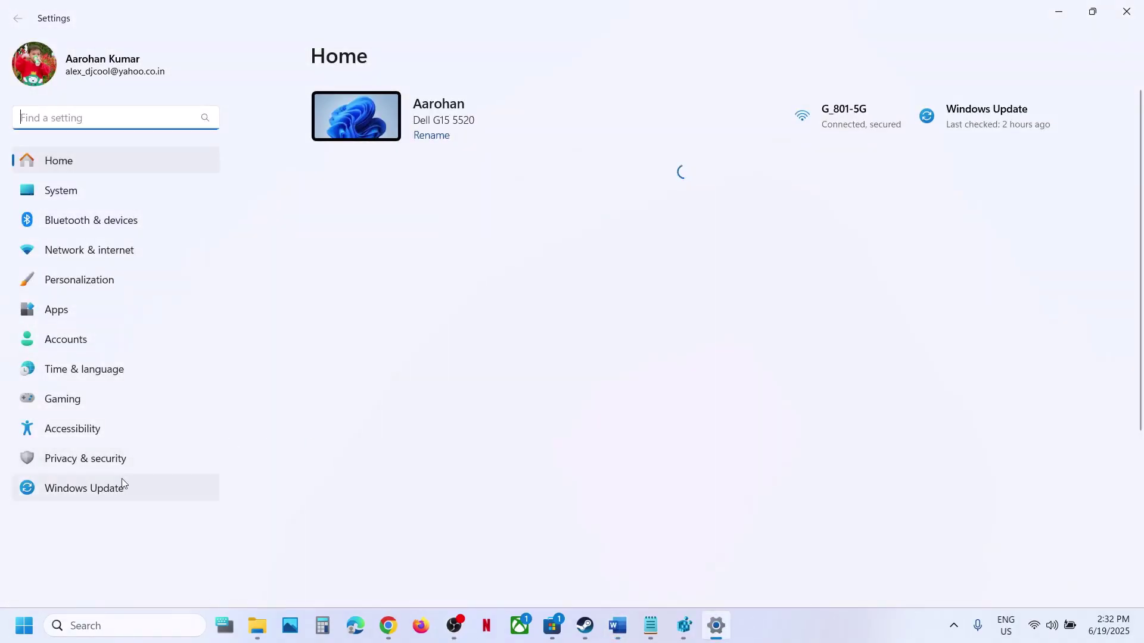
{"action": "left_click", "coordinate": [122, 482]}
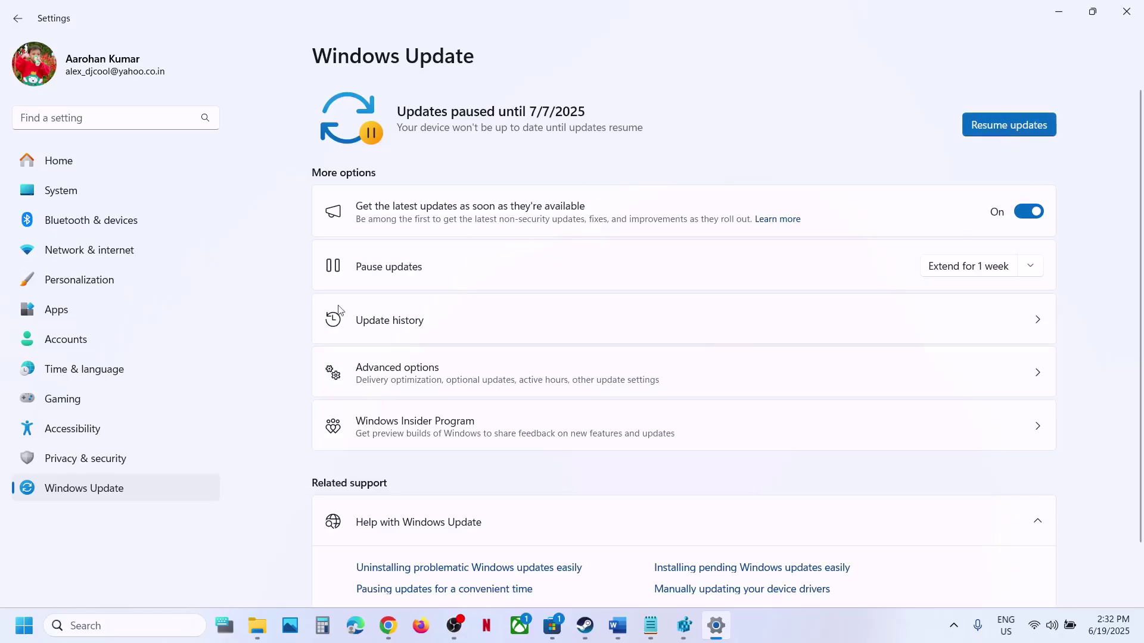
View the Windows power options from the Windows Update page, and switch back to the Word document at Step 13.
{"action": "left_click", "coordinate": [23, 625]}
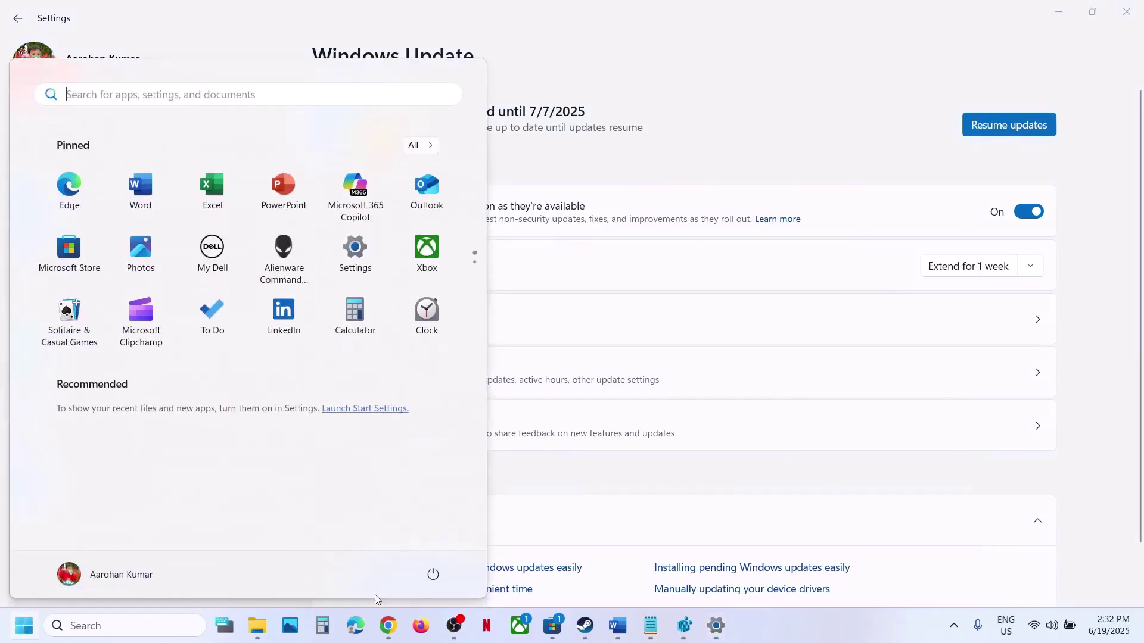
{"action": "left_click", "coordinate": [434, 576]}
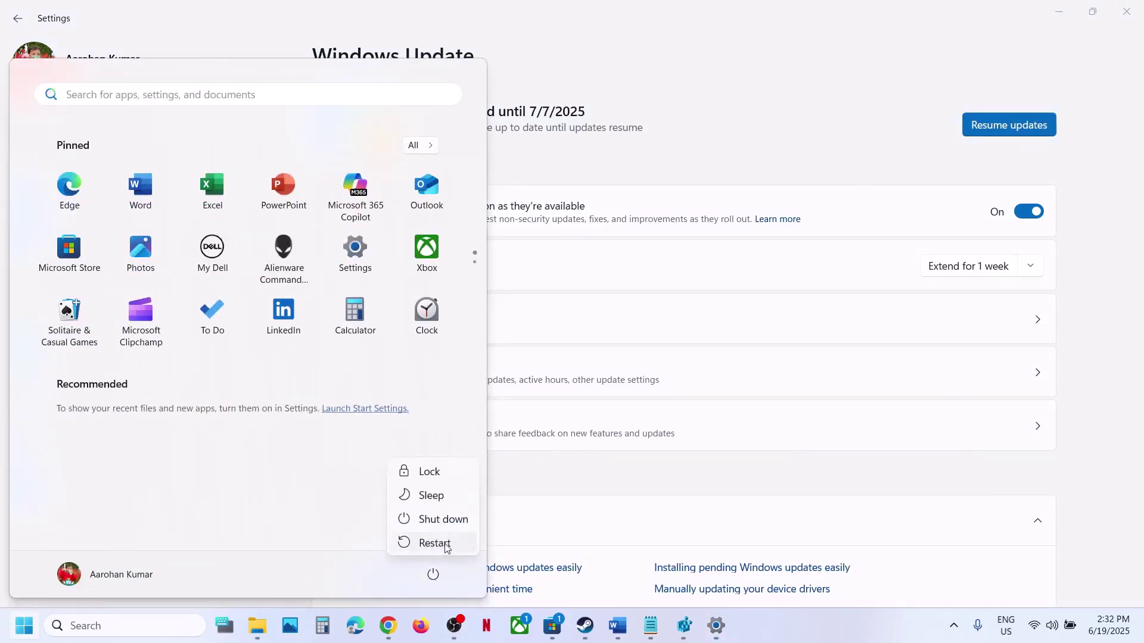
{"action": "left_click", "coordinate": [599, 635]}
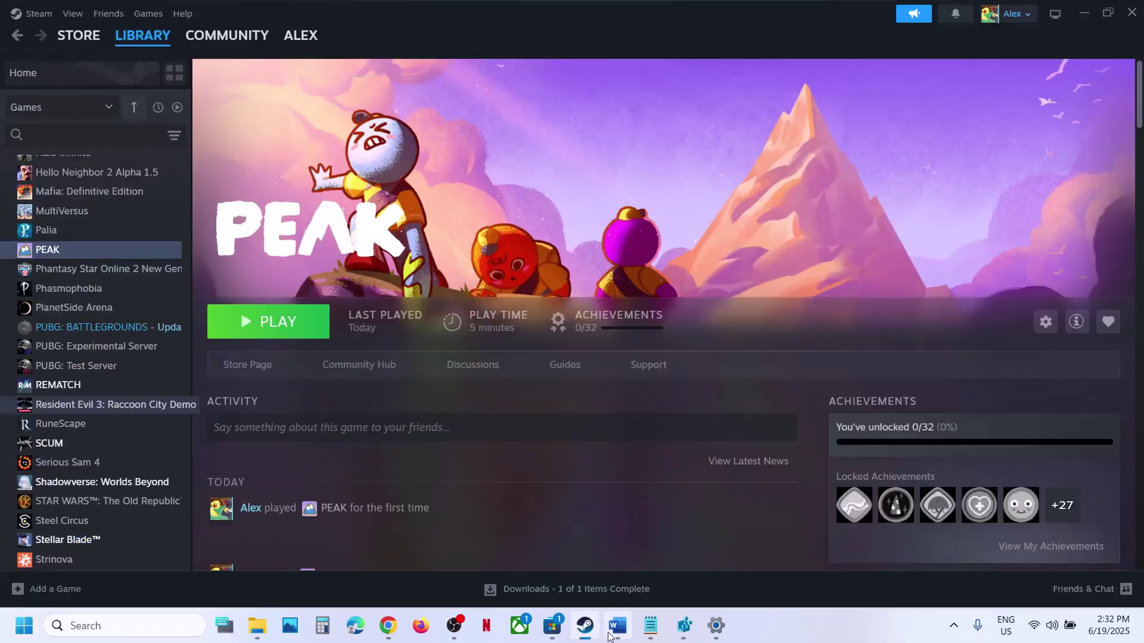
{"action": "left_click", "coordinate": [617, 628]}
{"action": "scroll", "coordinate": [527, 380], "scroll_direction": "down", "scroll_amount": 4}
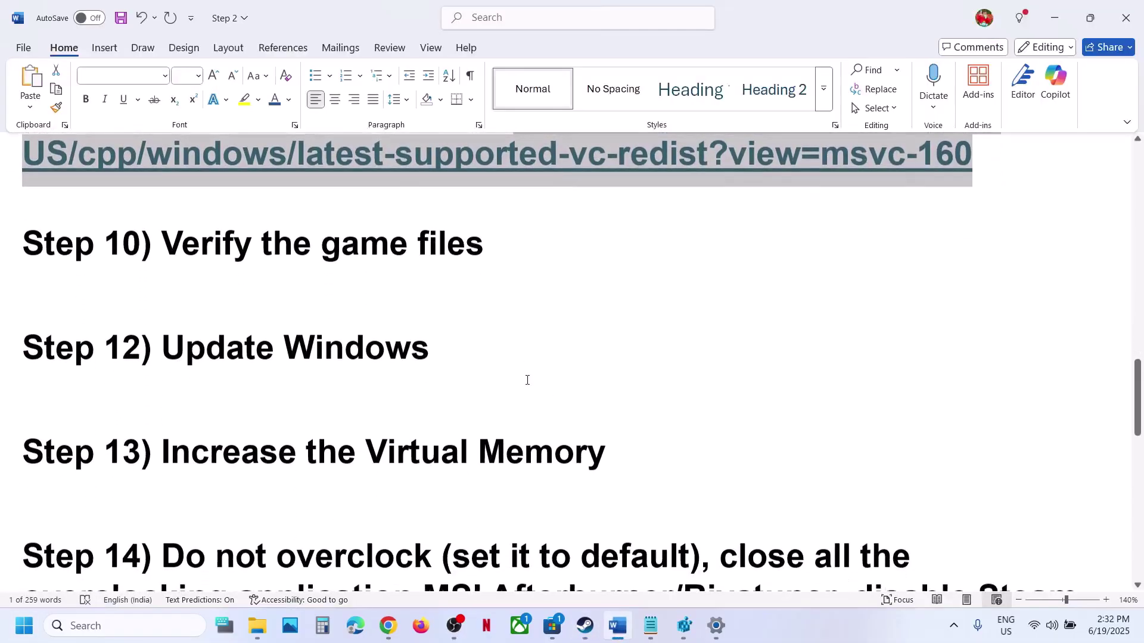
Copy "View Advanced system settings" from the Word document, search Windows for it, open the result, and move System Properties toward the screen centre.
{"action": "left_click", "coordinate": [616, 627]}
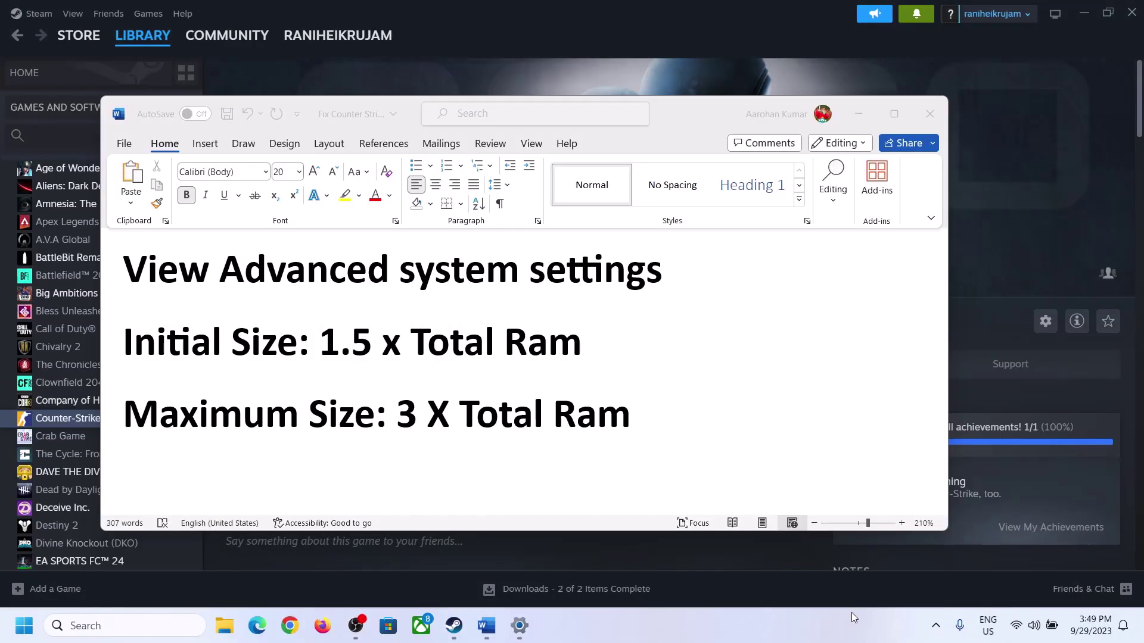
{"action": "left_click", "coordinate": [139, 274]}
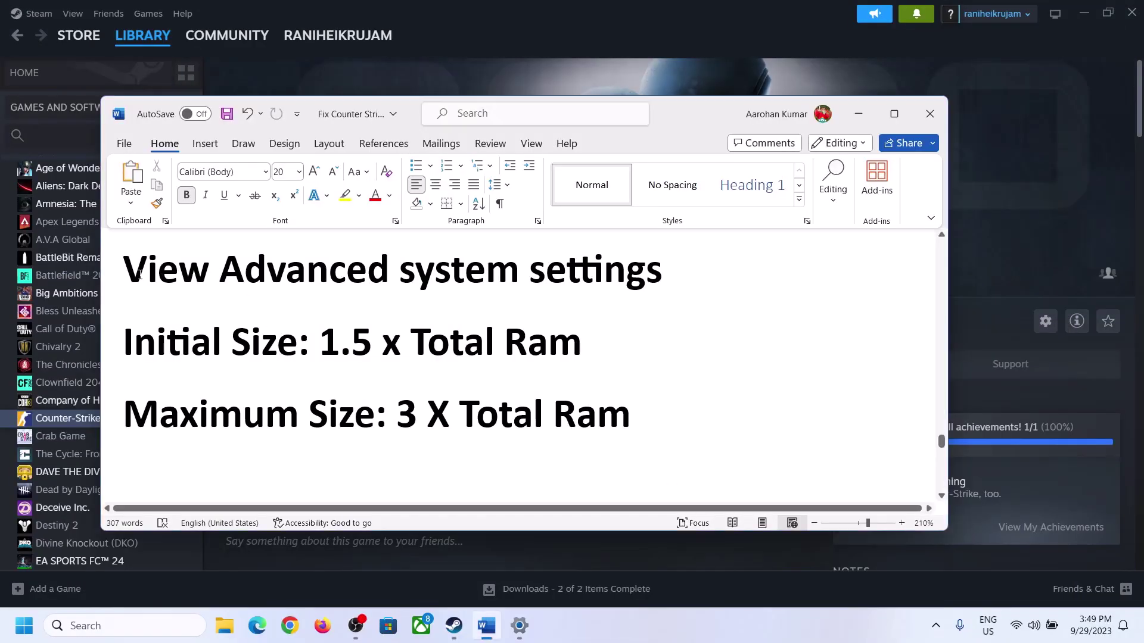
{"action": "left_click_drag", "start_coordinate": [136, 274], "coordinate": [636, 282]}
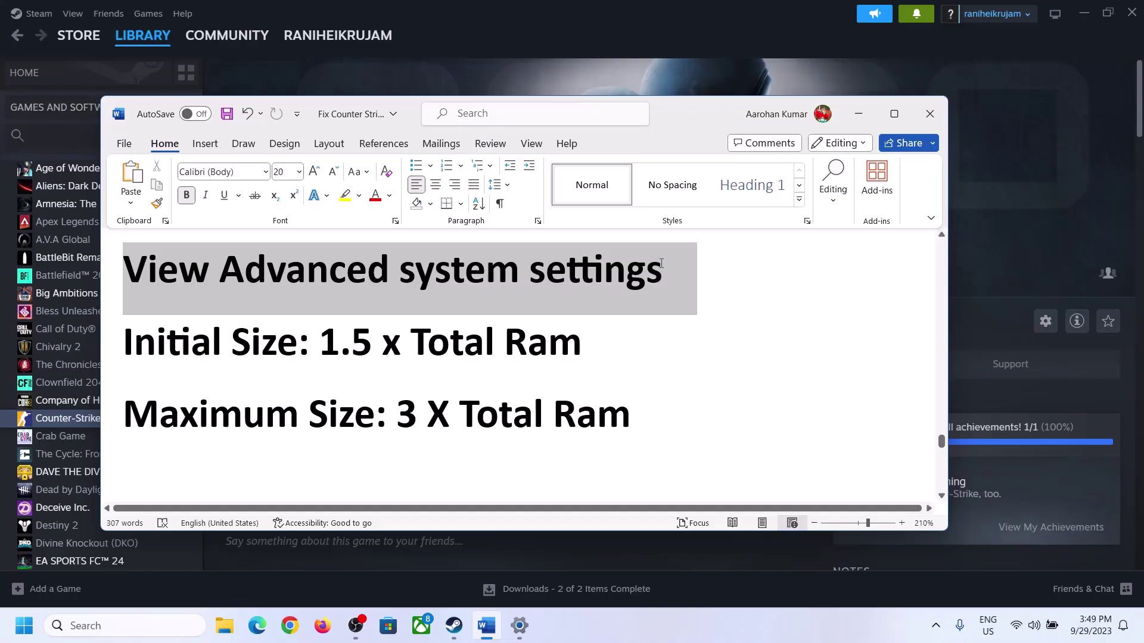
{"action": "key", "text": "ctrl+c"}
{"action": "left_click", "coordinate": [136, 625]}
{"action": "key", "text": "ctrl+v"}
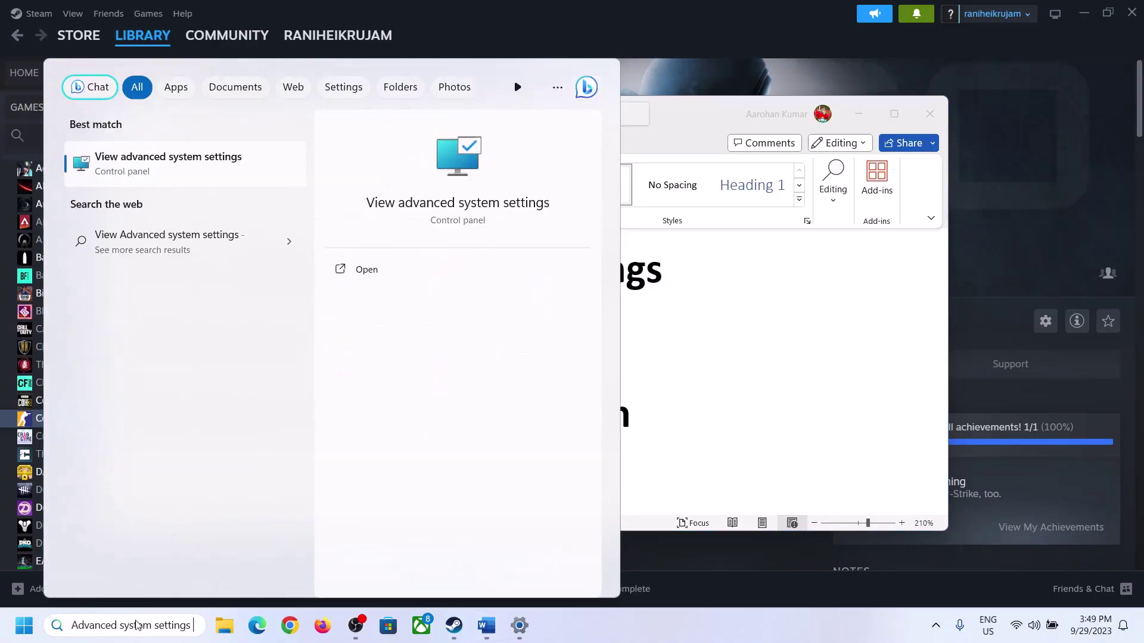
{"action": "left_click", "coordinate": [164, 173]}
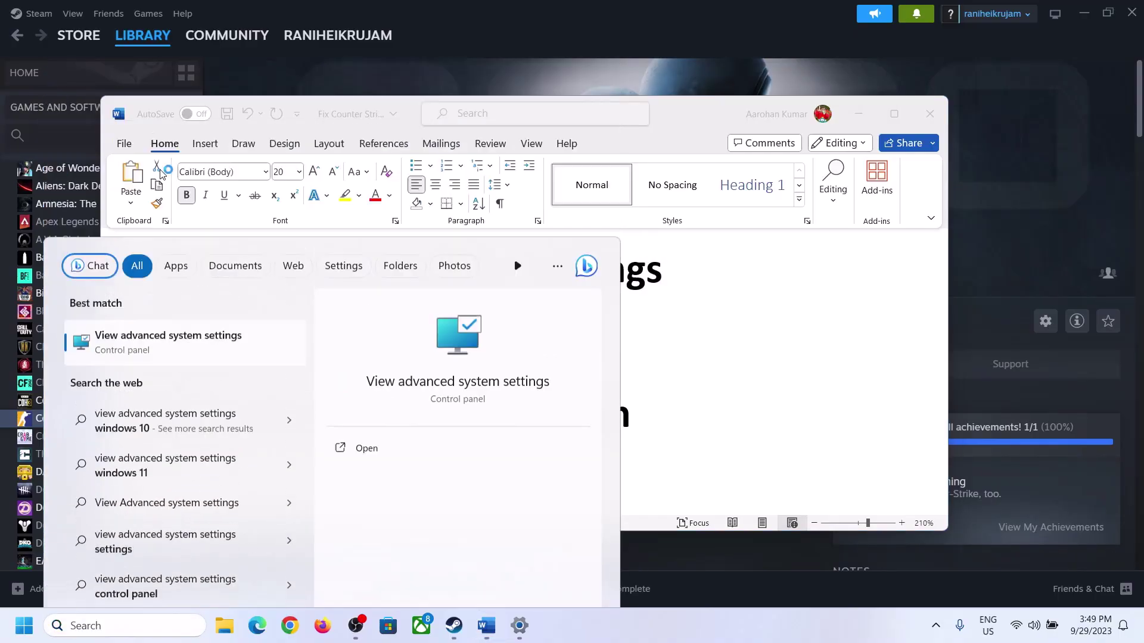
{"action": "left_click_drag", "start_coordinate": [236, 117], "coordinate": [509, 207]}
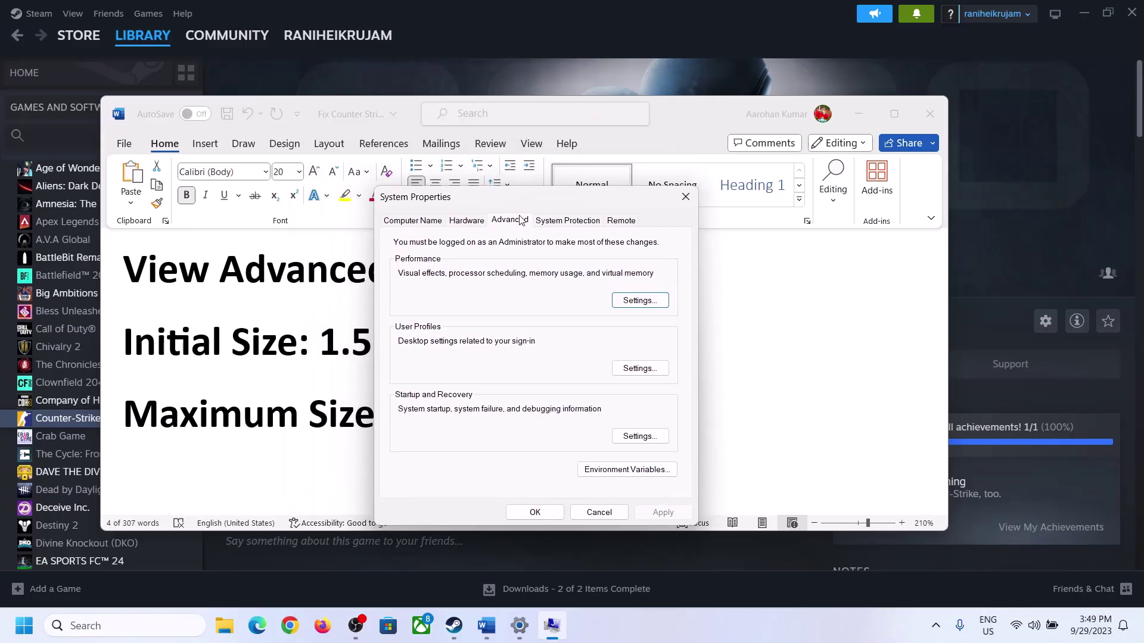
Open the Virtual Memory settings from the Performance options, turn off automatic paging file management, and choose a custom size for drive C:.
{"action": "left_click", "coordinate": [640, 300]}
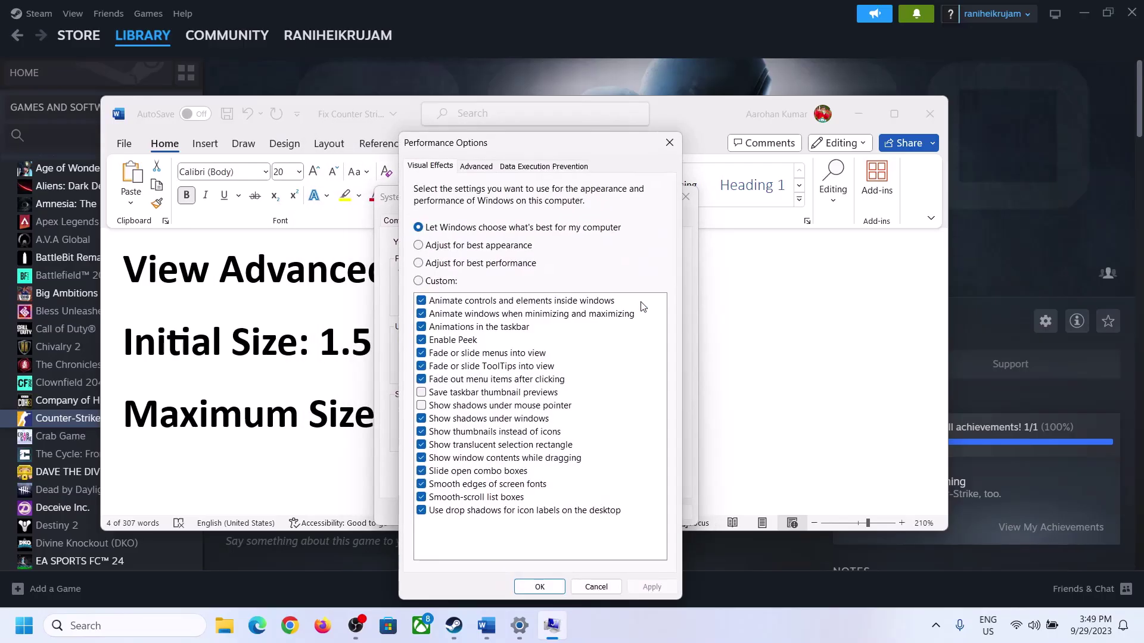
{"action": "left_click", "coordinate": [481, 170]}
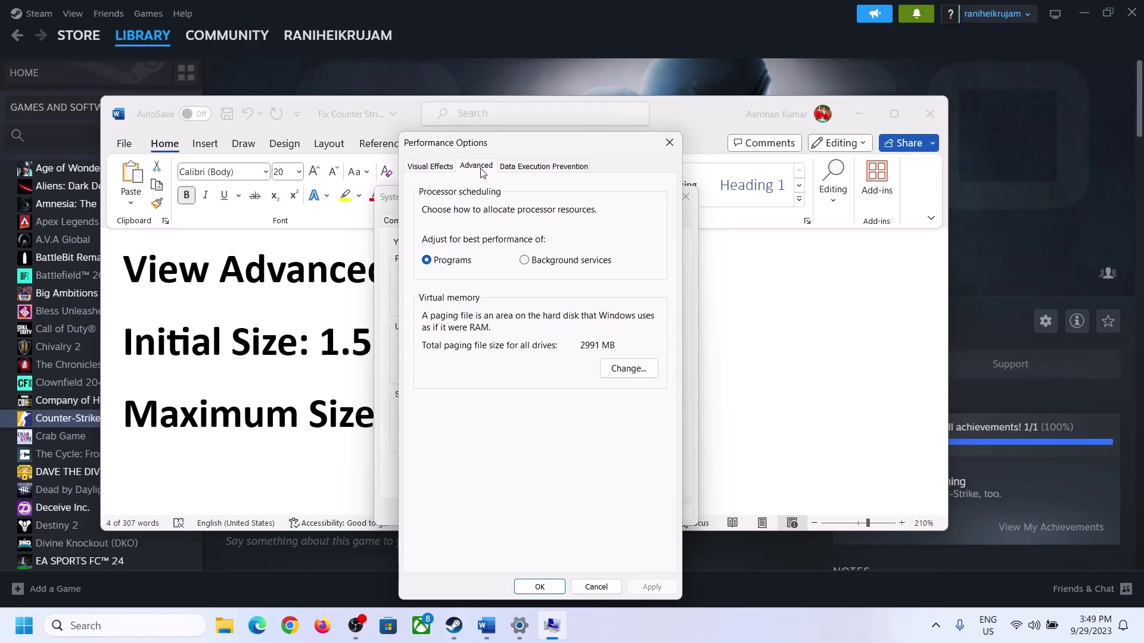
{"action": "left_click", "coordinate": [630, 369]}
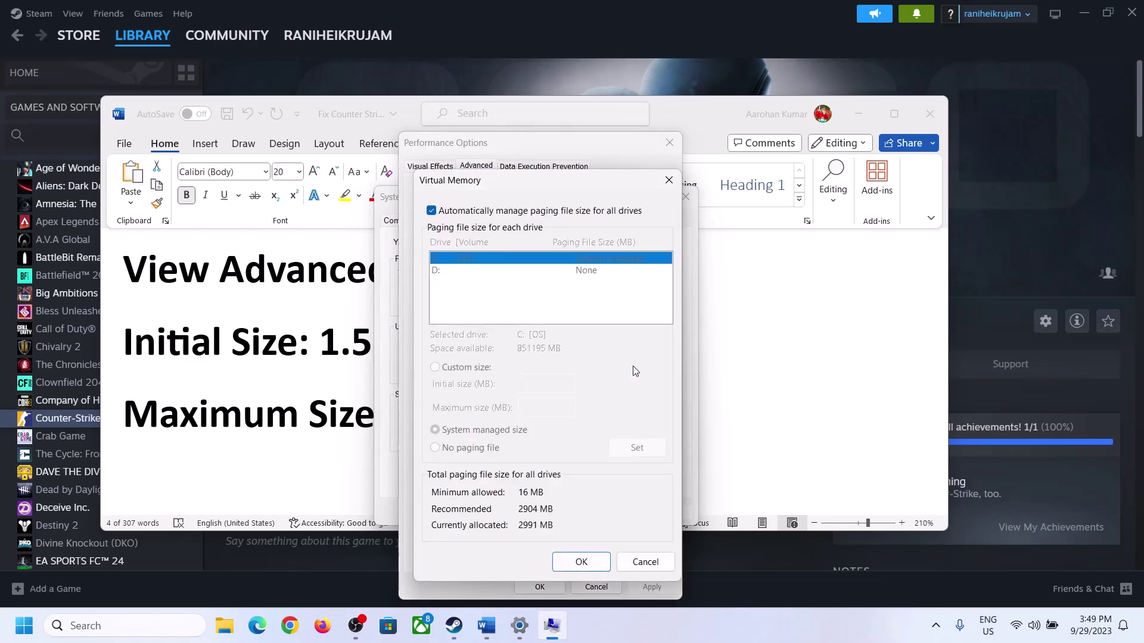
{"action": "left_click", "coordinate": [431, 210]}
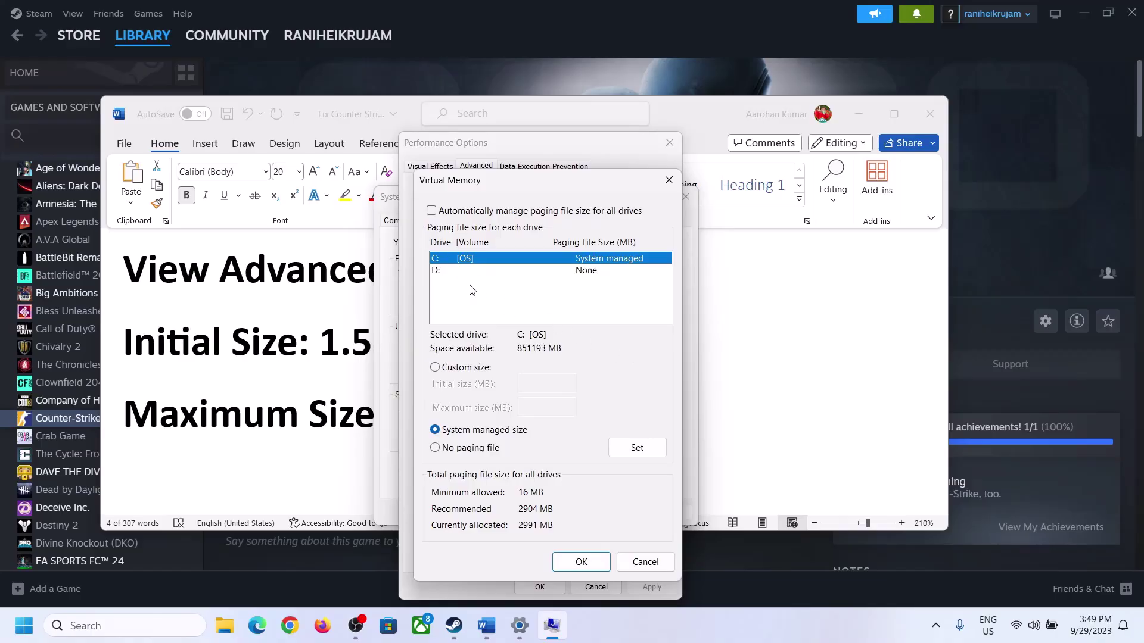
{"action": "left_click", "coordinate": [435, 367]}
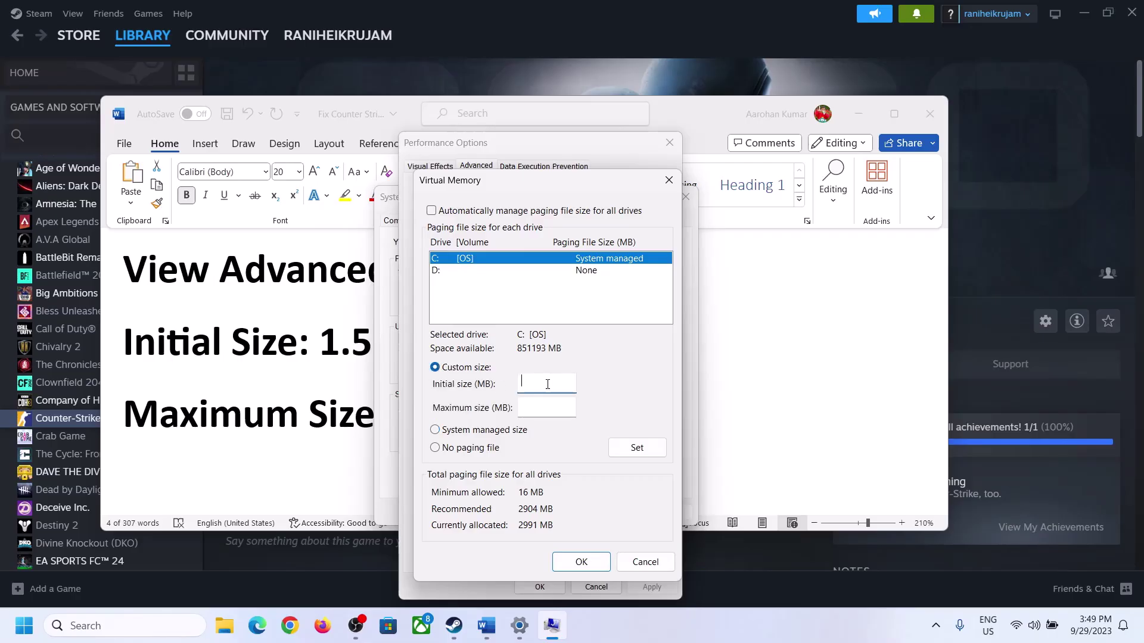
Highlight the initial size formula in the Word document and check the installed RAM on the System About page in Settings.
{"action": "left_click", "coordinate": [332, 349]}
{"action": "left_click_drag", "start_coordinate": [332, 350], "coordinate": [528, 352]}
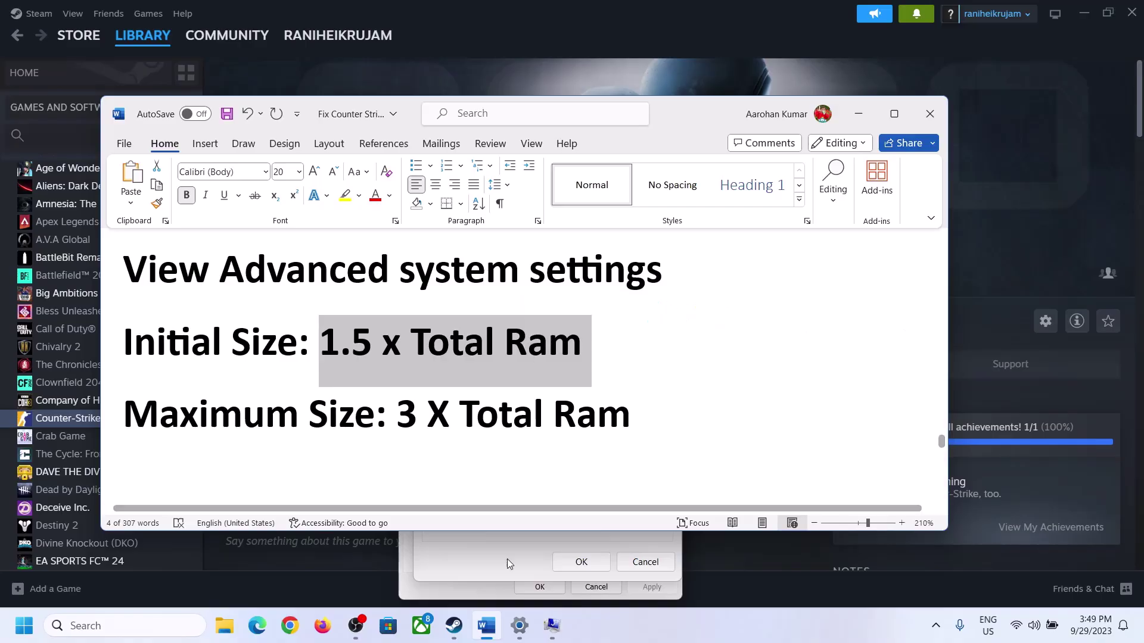
{"action": "left_click", "coordinate": [520, 628]}
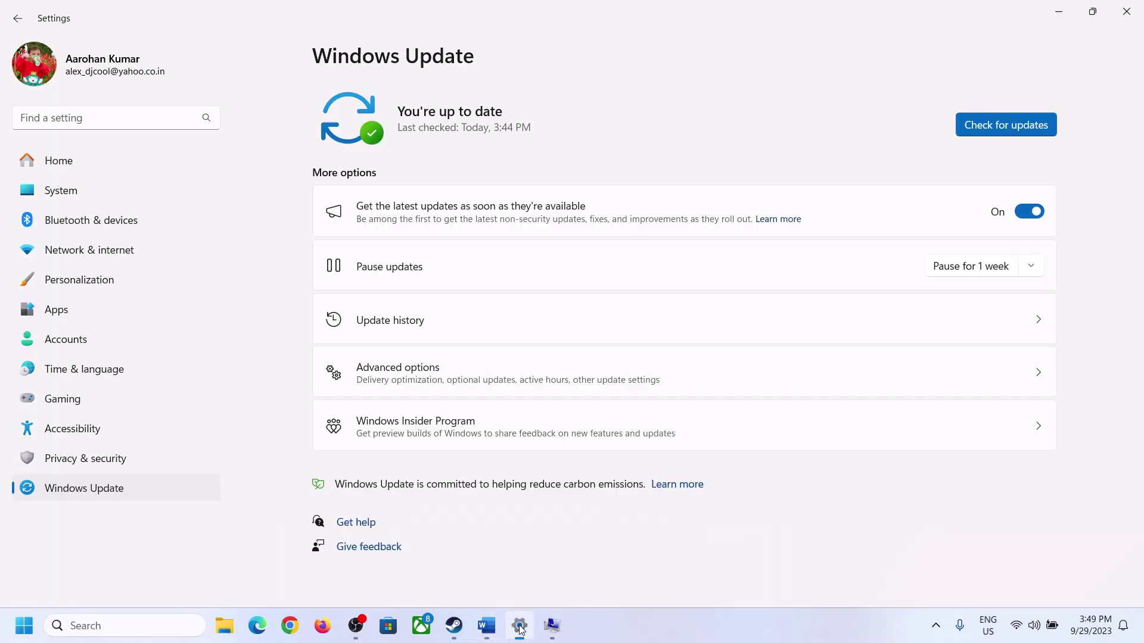
{"action": "left_click", "coordinate": [52, 199]}
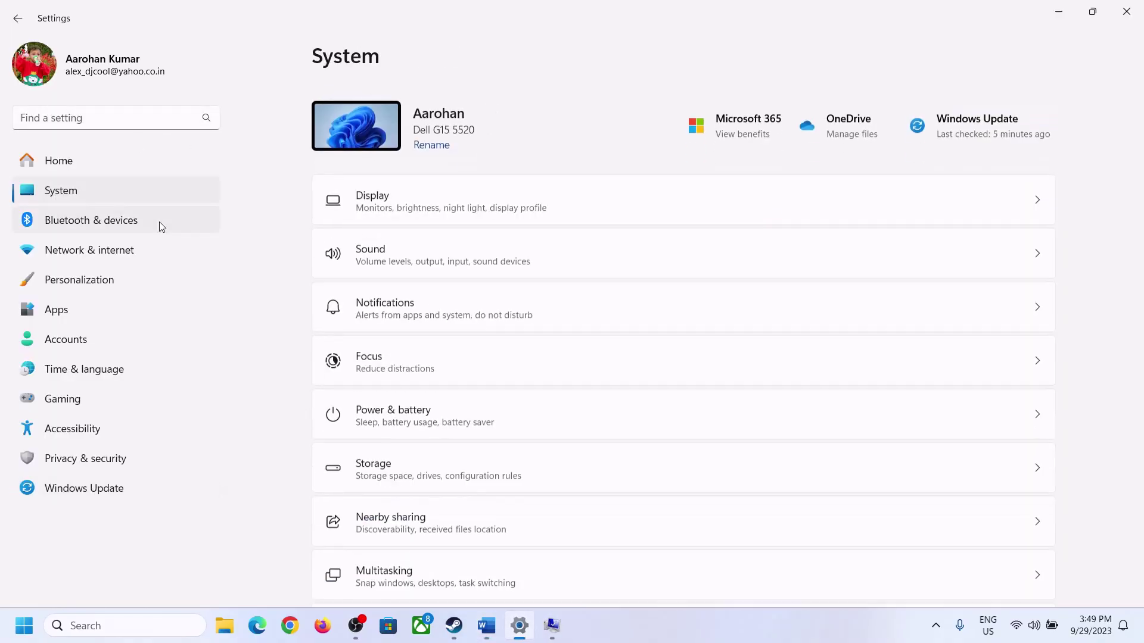
{"action": "scroll", "coordinate": [465, 507], "scroll_direction": "down", "scroll_amount": 8}
{"action": "left_click", "coordinate": [377, 566]}
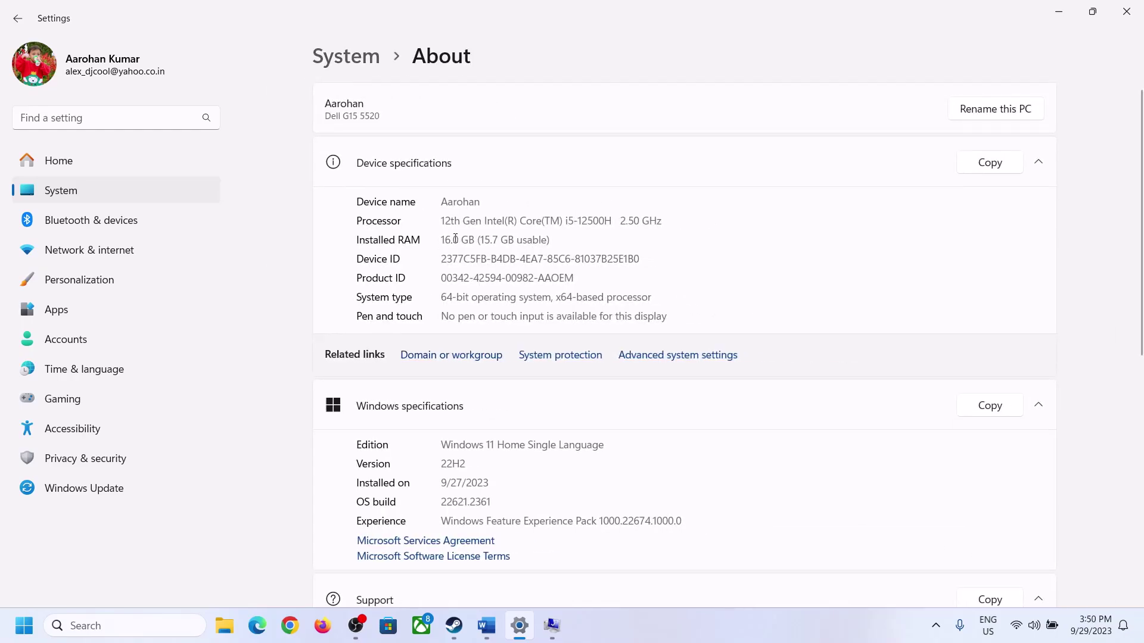
{"action": "left_click_drag", "start_coordinate": [456, 239], "coordinate": [447, 239]}
{"action": "left_click", "coordinate": [450, 239]}
{"action": "left_click_drag", "start_coordinate": [452, 234], "coordinate": [436, 234]}
Return to the Virtual Memory dialog, launch Calculator with the Run command calc, and place it beside the dialog.
{"action": "left_click", "coordinate": [551, 630]}
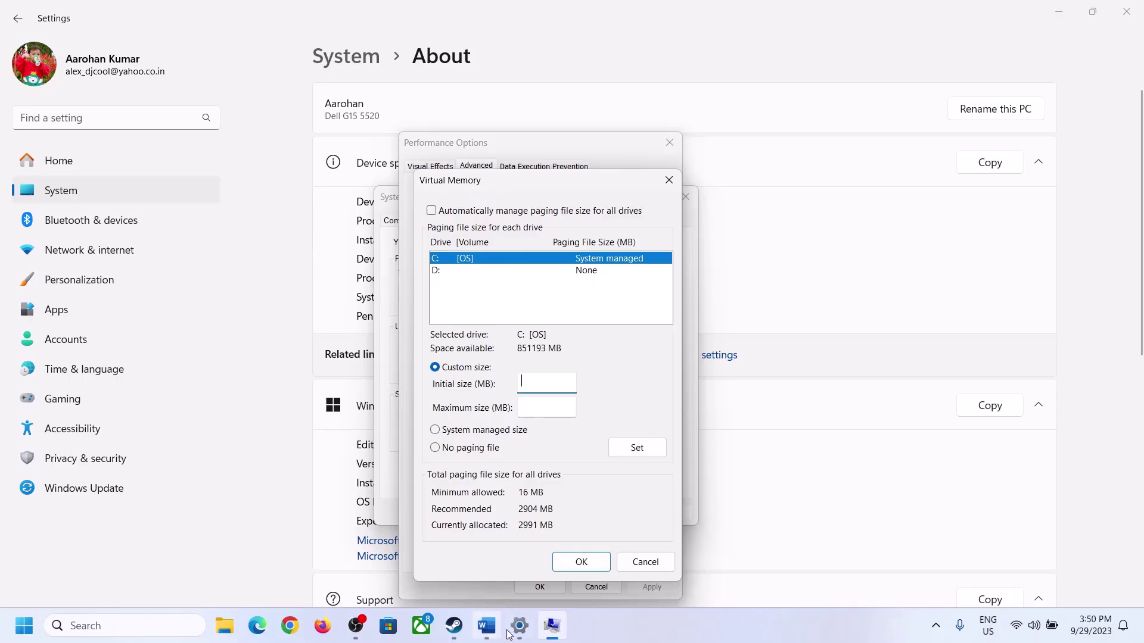
{"action": "mouse_move", "coordinate": [520, 625]}
{"action": "key", "text": "super+r"}
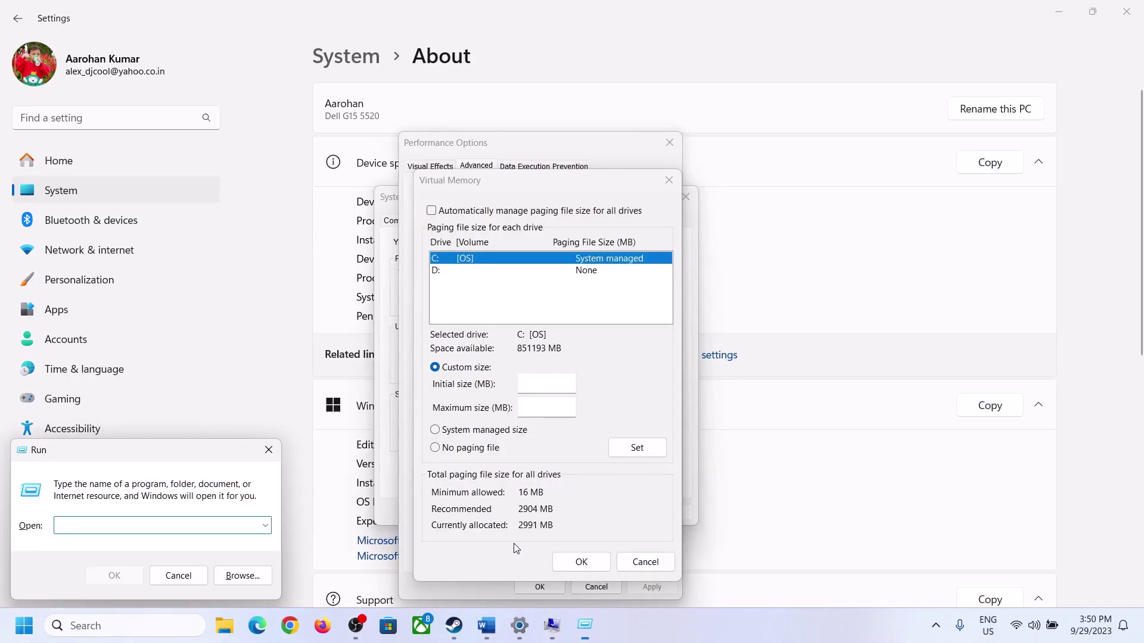
{"action": "type", "text": "calc"}
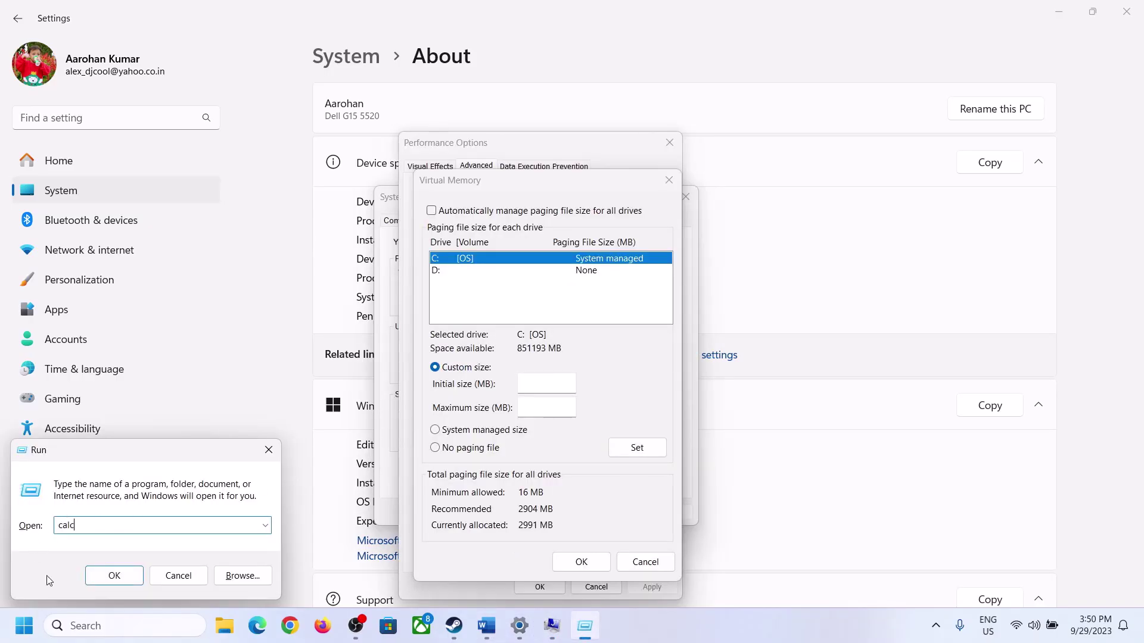
{"action": "left_click", "coordinate": [113, 575]}
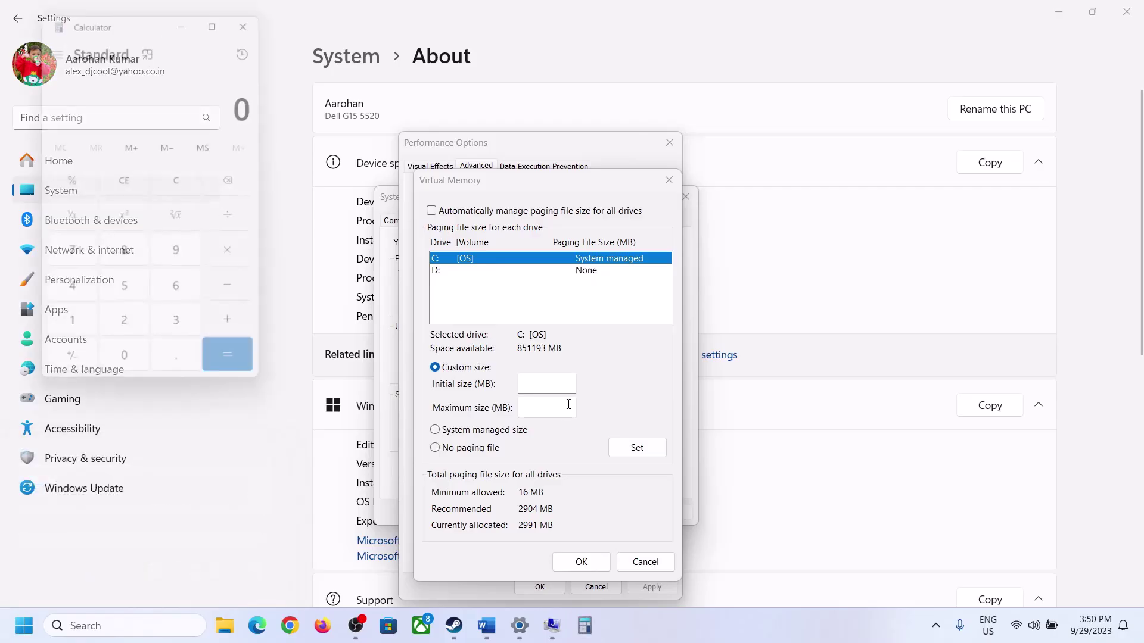
{"action": "left_click_drag", "start_coordinate": [143, 22], "coordinate": [835, 196]}
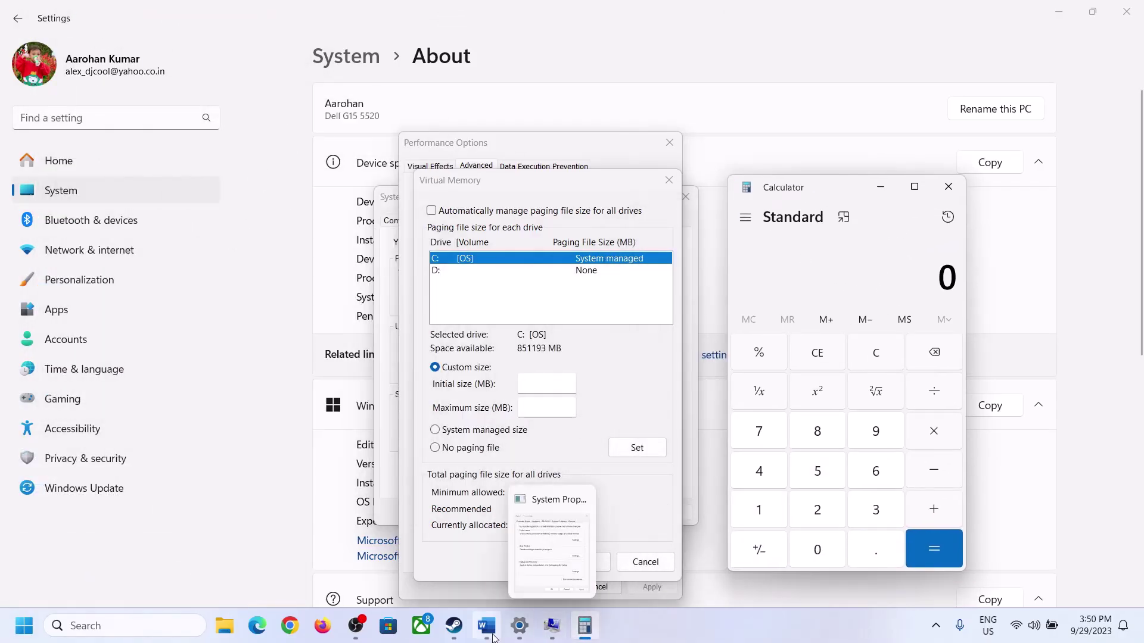
Show the Word formulas behind Calculator and multiply 16 by 1024 to convert the installed RAM to MB.
{"action": "left_click", "coordinate": [501, 554]}
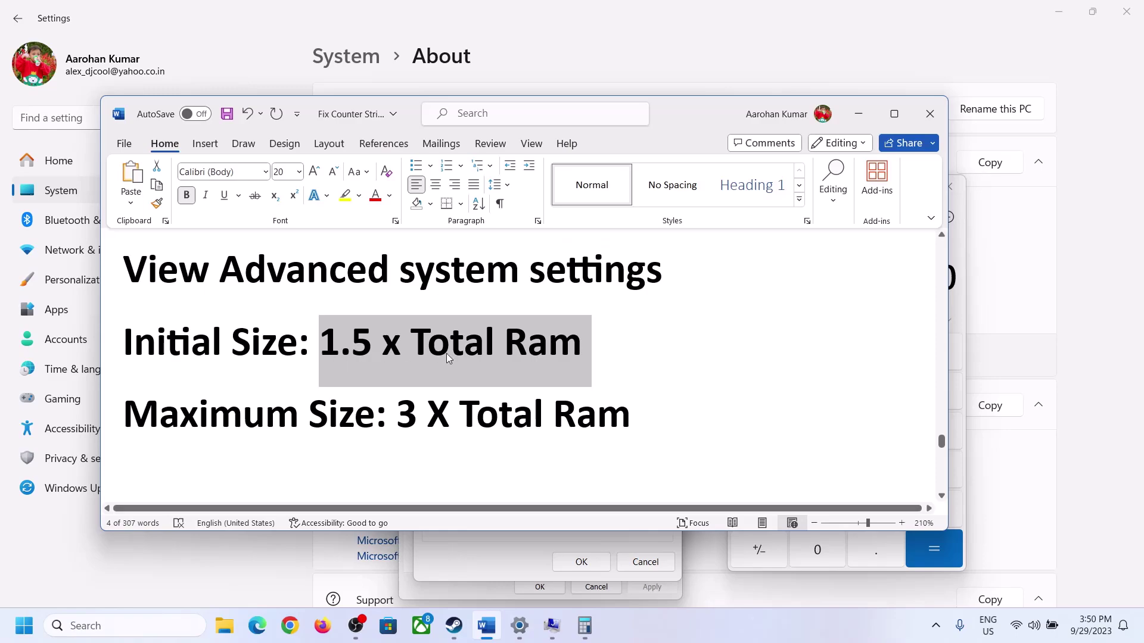
{"action": "left_click", "coordinate": [585, 626]}
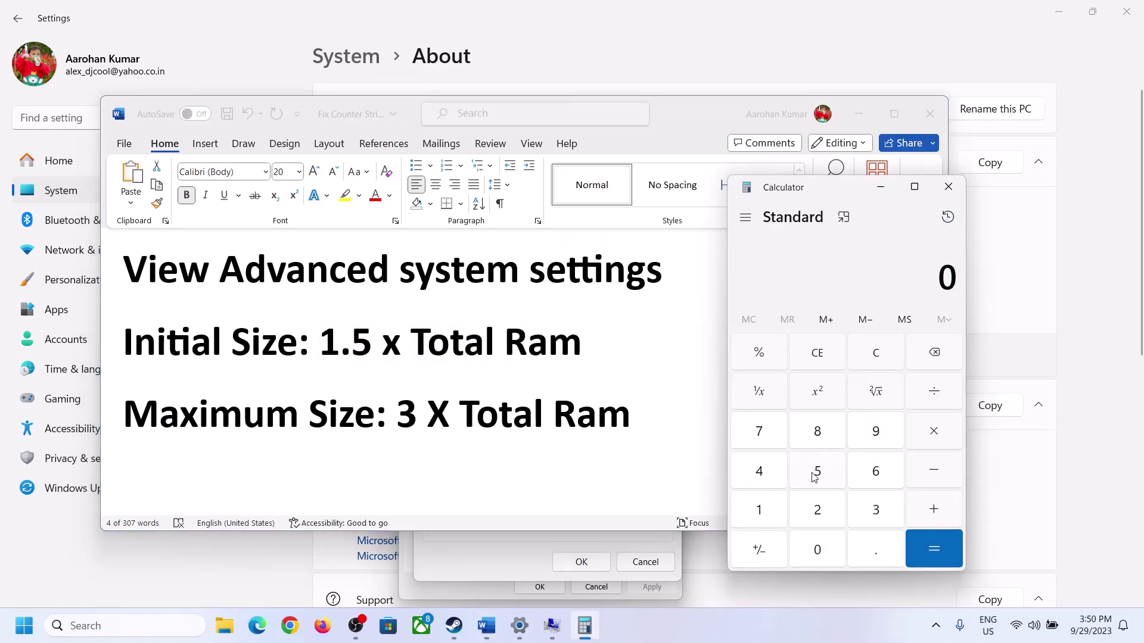
{"action": "left_click", "coordinate": [760, 512]}
{"action": "left_click", "coordinate": [873, 476]}
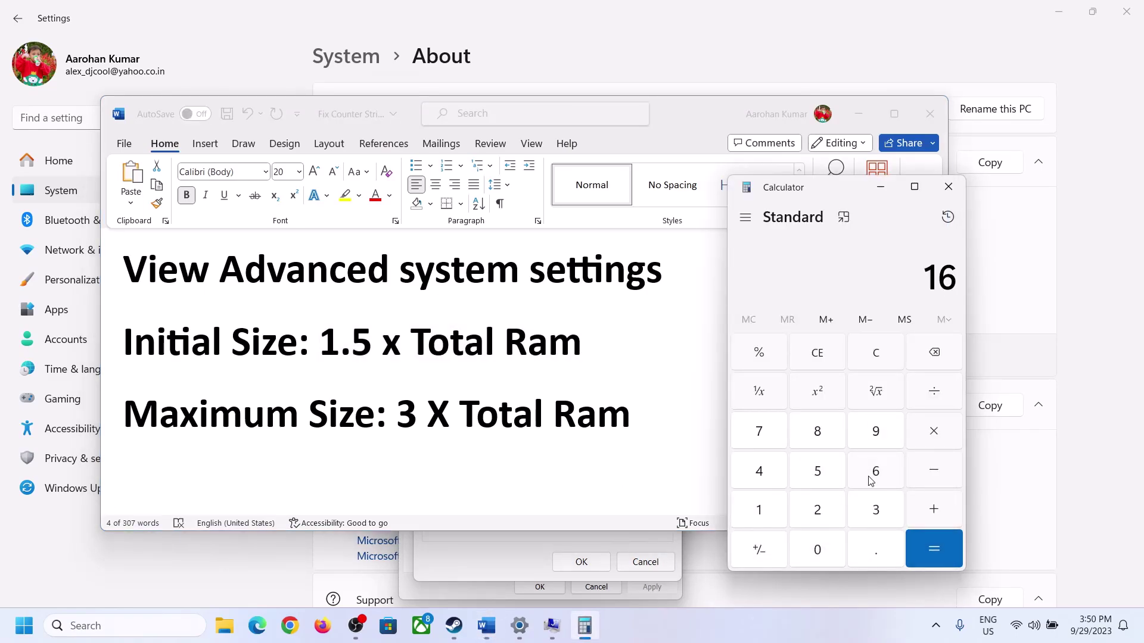
{"action": "left_click", "coordinate": [878, 363]}
{"action": "left_click", "coordinate": [767, 512]}
{"action": "left_click", "coordinate": [858, 477]}
{"action": "left_click", "coordinate": [759, 514]}
{"action": "left_click", "coordinate": [825, 554]}
{"action": "left_click", "coordinate": [813, 509]}
{"action": "left_click", "coordinate": [767, 480]}
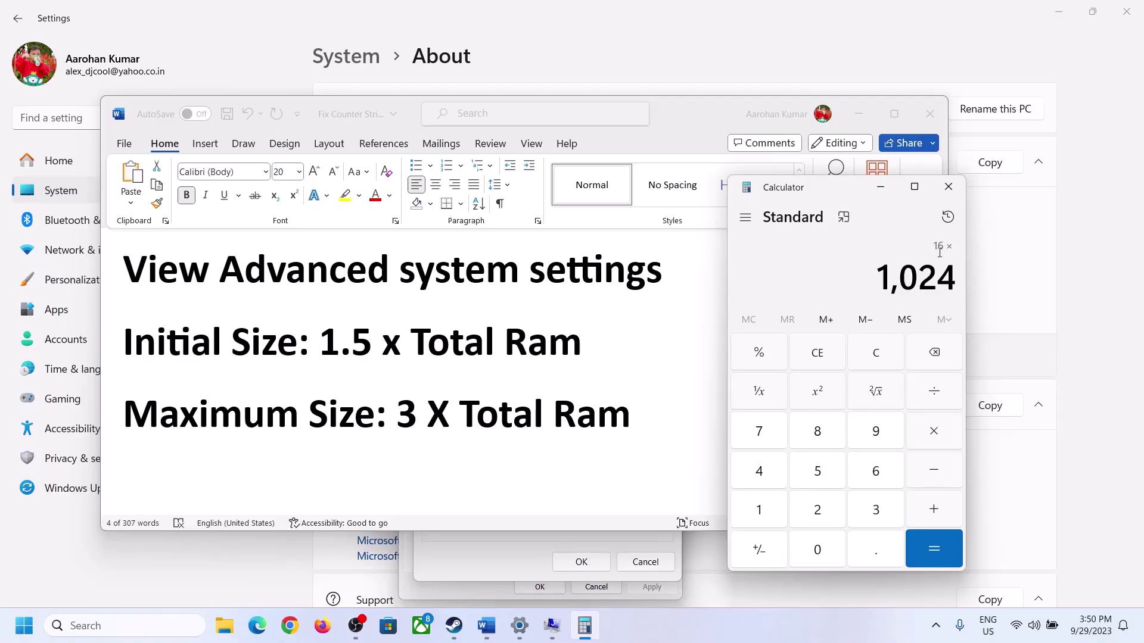
{"action": "left_click", "coordinate": [933, 549]}
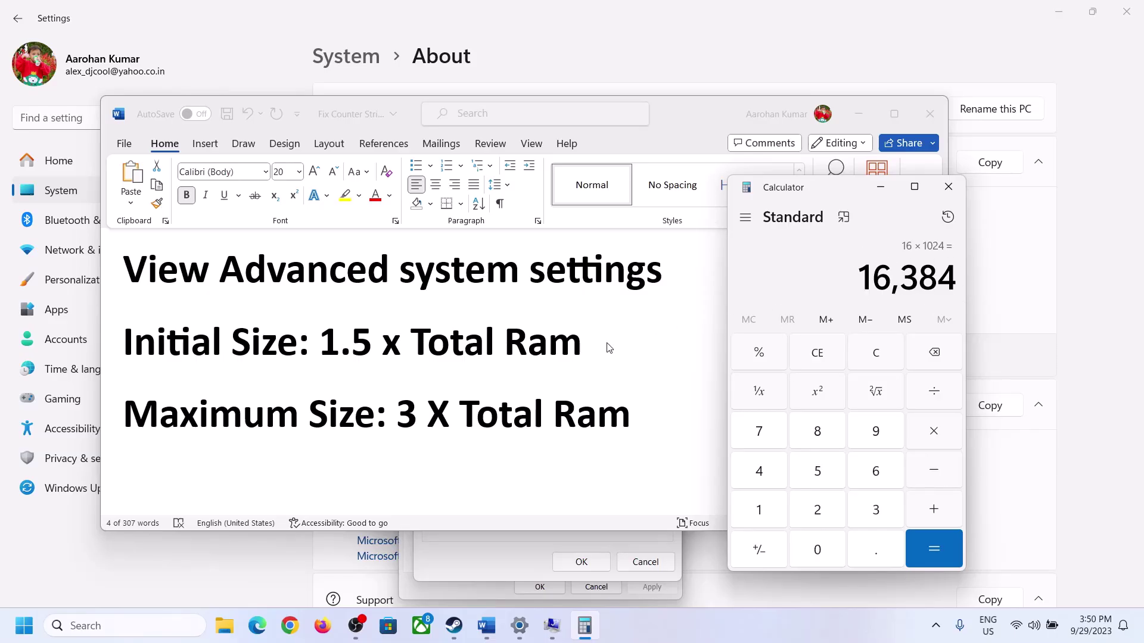
Multiply the converted RAM figure by 1.5 in Calculator to get the initial paging file size.
{"action": "left_click", "coordinate": [933, 432]}
{"action": "left_click", "coordinate": [763, 511]}
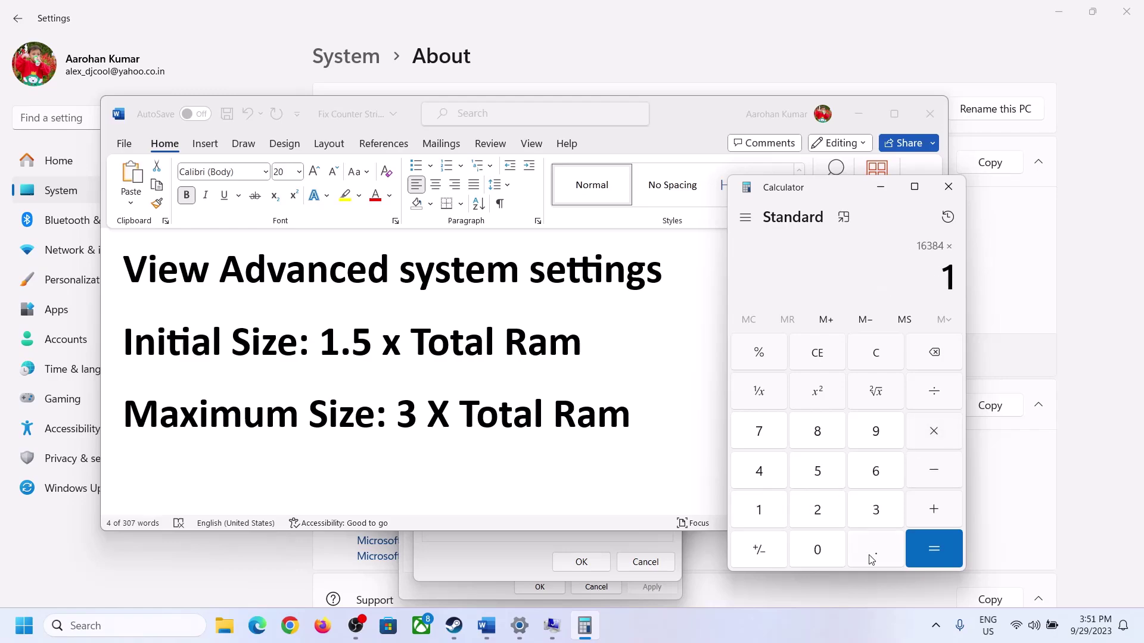
{"action": "left_click", "coordinate": [871, 557]}
{"action": "left_click", "coordinate": [825, 477]}
{"action": "left_click", "coordinate": [929, 533]}
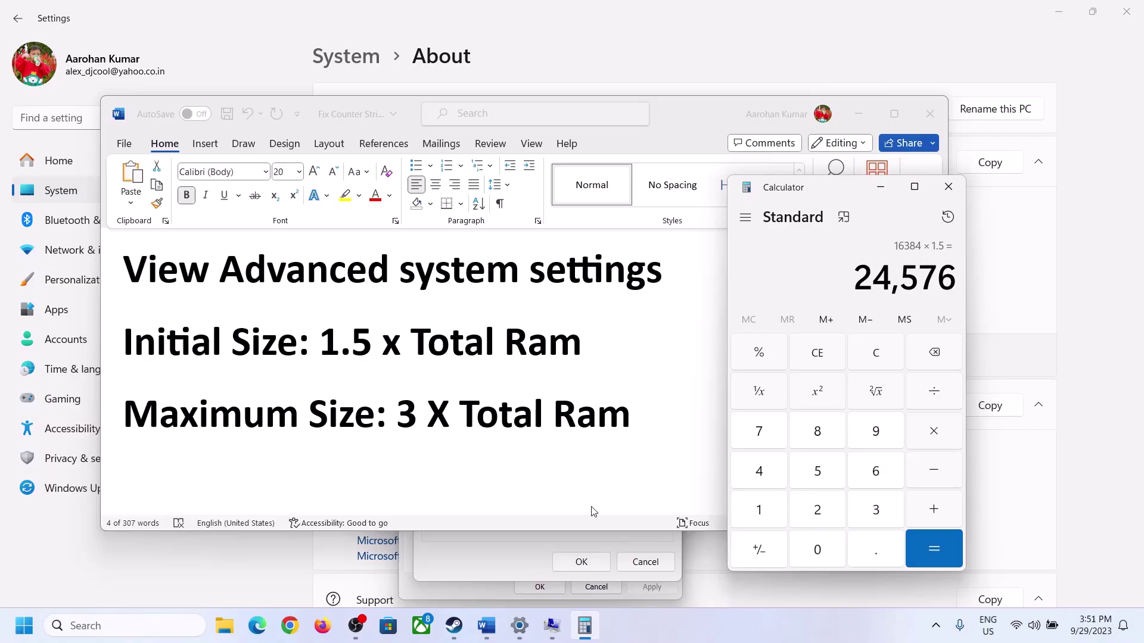
Set the custom initial size for drive C: to 24576 MB in the Virtual Memory dialog.
{"action": "left_click", "coordinate": [513, 552]}
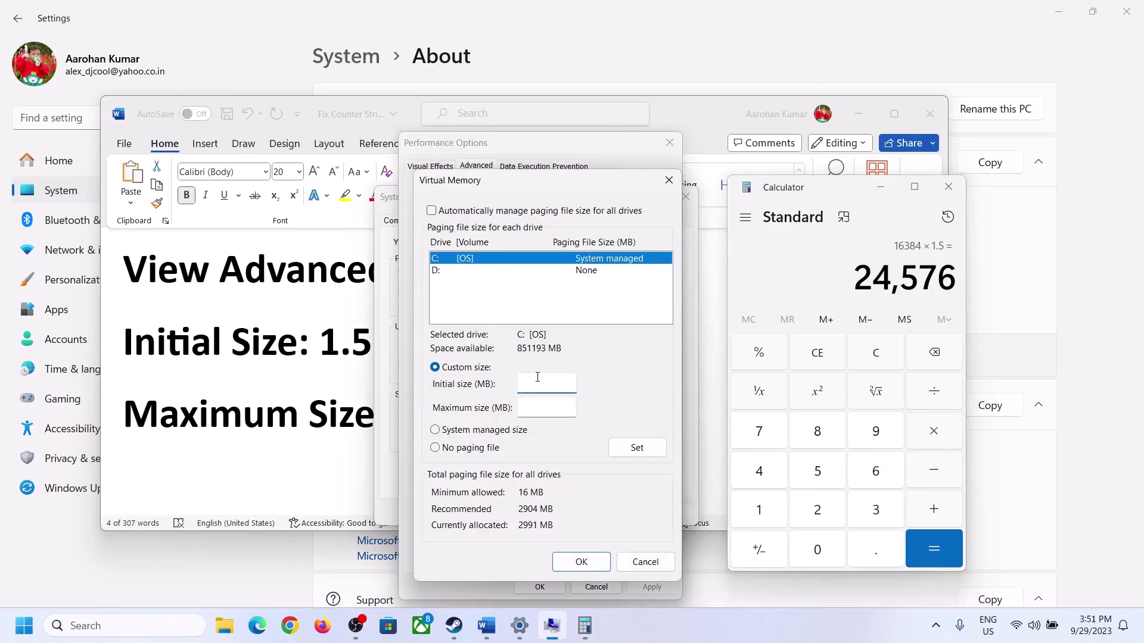
{"action": "type", "text": "24576"}
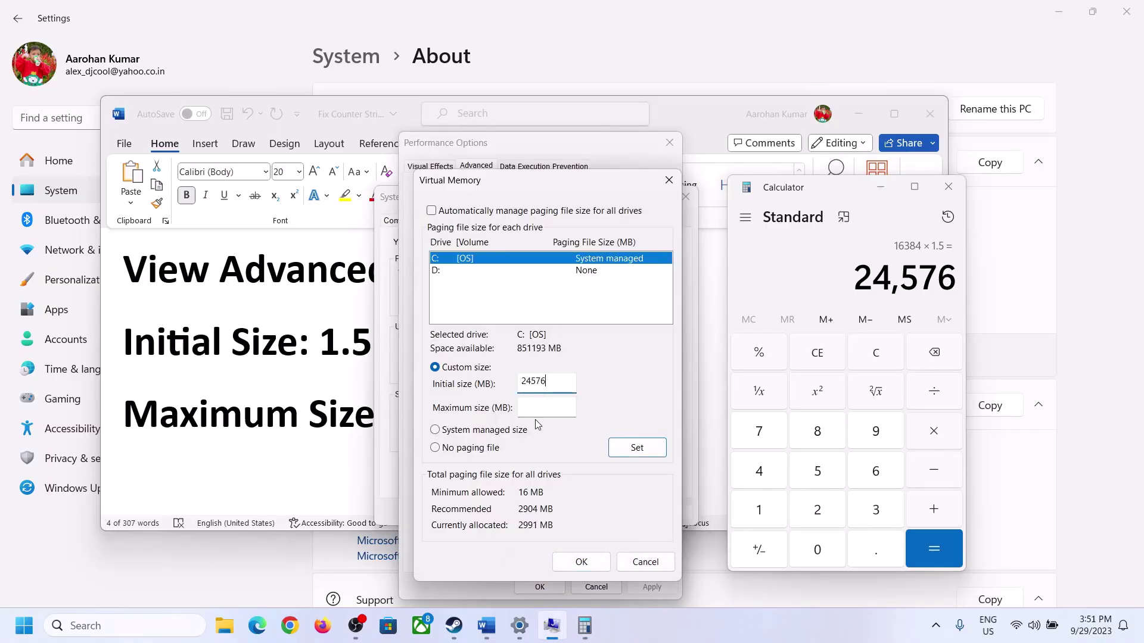
{"action": "left_click", "coordinate": [573, 407]}
Review the maximum size formula in Word, clear Calculator, and check the installed RAM in Settings again.
{"action": "left_click", "coordinate": [328, 420]}
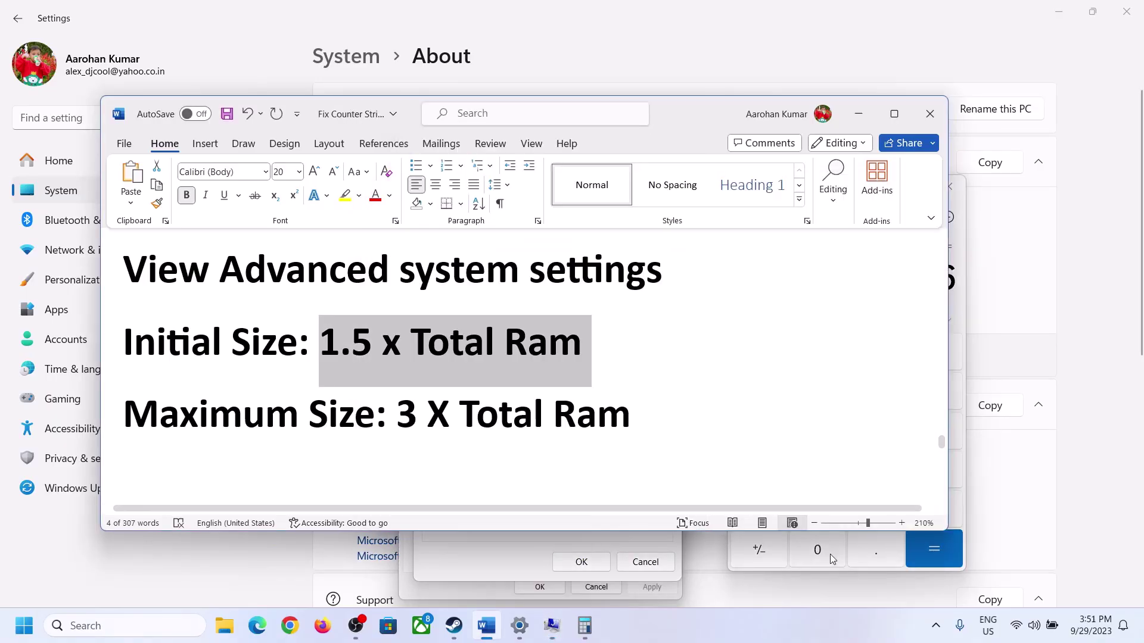
{"action": "left_click", "coordinate": [960, 308]}
{"action": "left_click", "coordinate": [875, 352]}
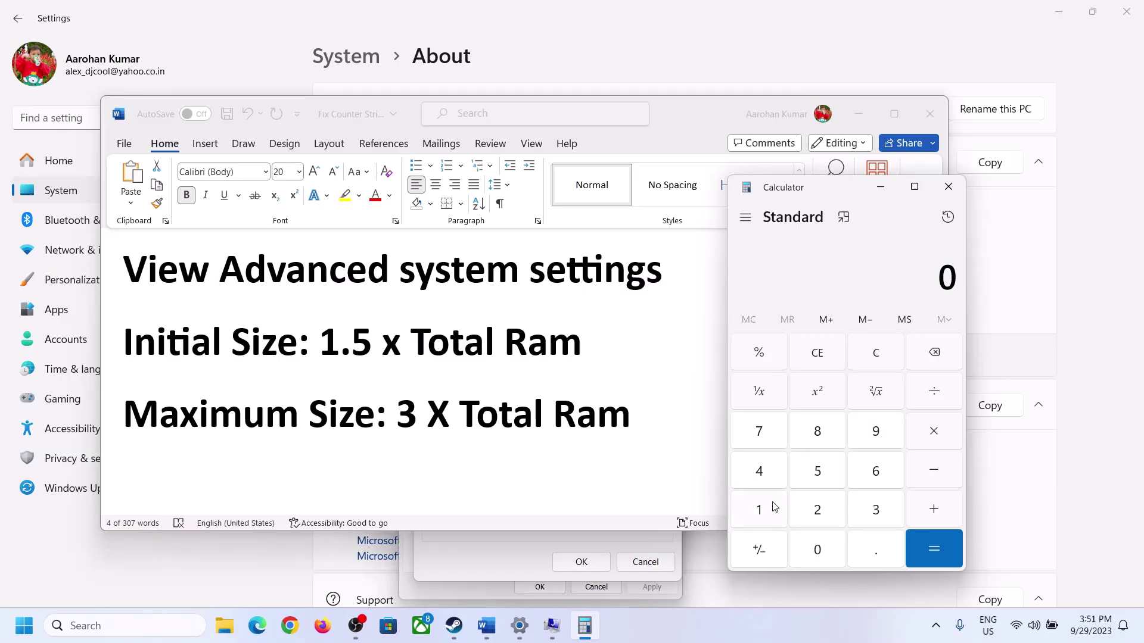
{"action": "left_click", "coordinate": [521, 626]}
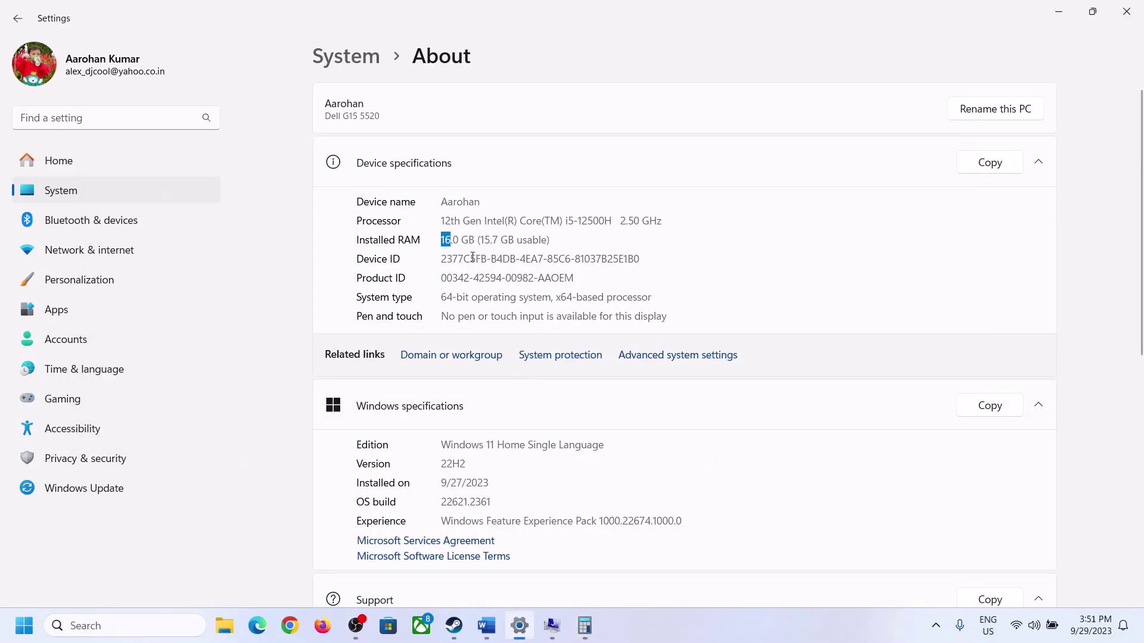
{"action": "left_click", "coordinate": [585, 625]}
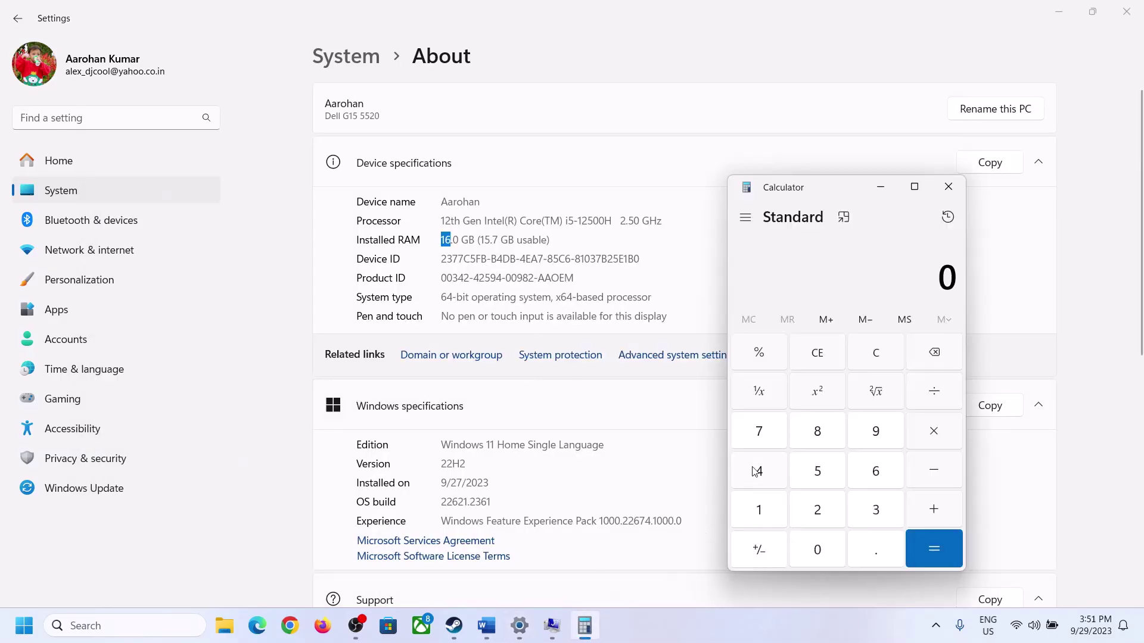
Multiply the 16 GB of installed RAM by 1024 in Calculator to convert it to MB for the maximum size.
{"action": "left_click", "coordinate": [772, 508]}
{"action": "left_click", "coordinate": [871, 472]}
{"action": "left_click", "coordinate": [928, 433]}
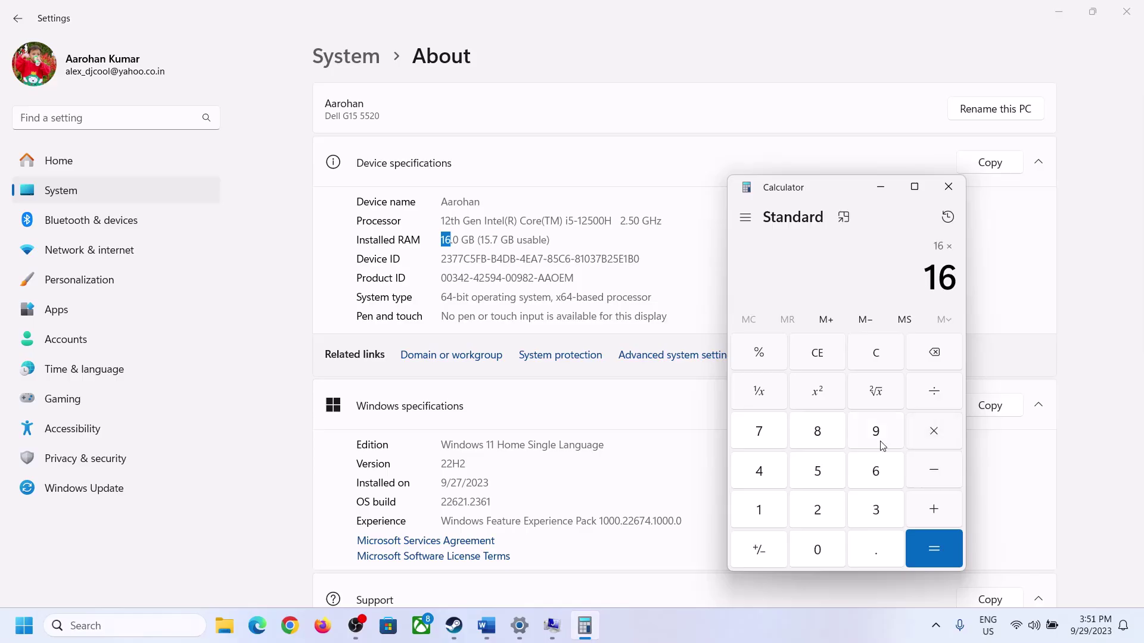
{"action": "left_click", "coordinate": [766, 505]}
{"action": "left_click", "coordinate": [807, 545]}
{"action": "left_click", "coordinate": [817, 508]}
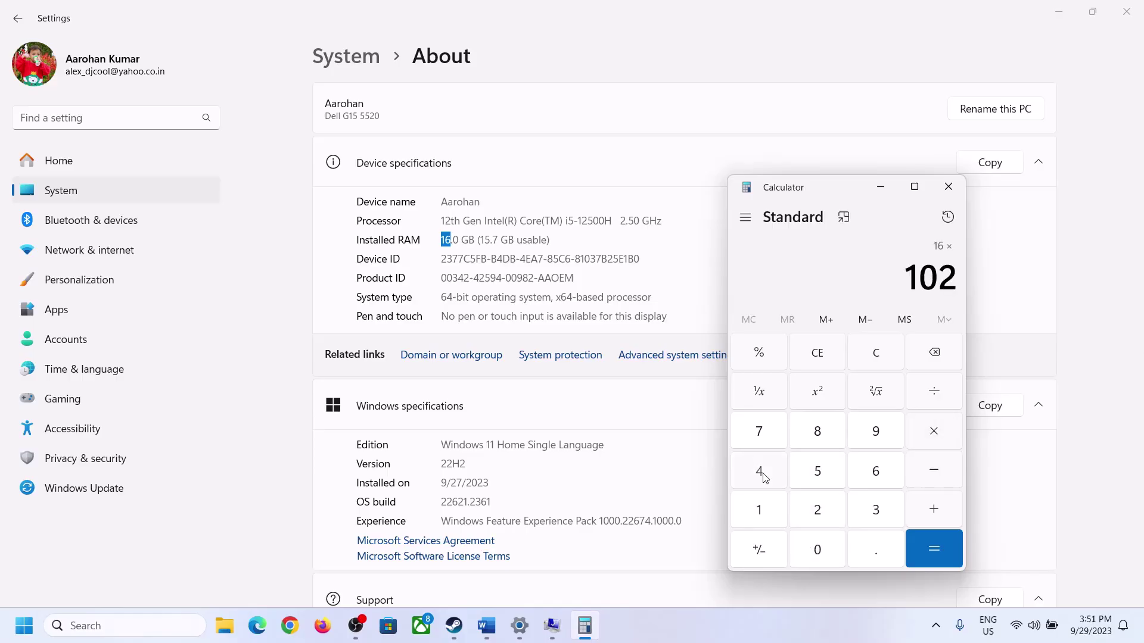
{"action": "left_click", "coordinate": [760, 472]}
{"action": "left_click", "coordinate": [920, 551]}
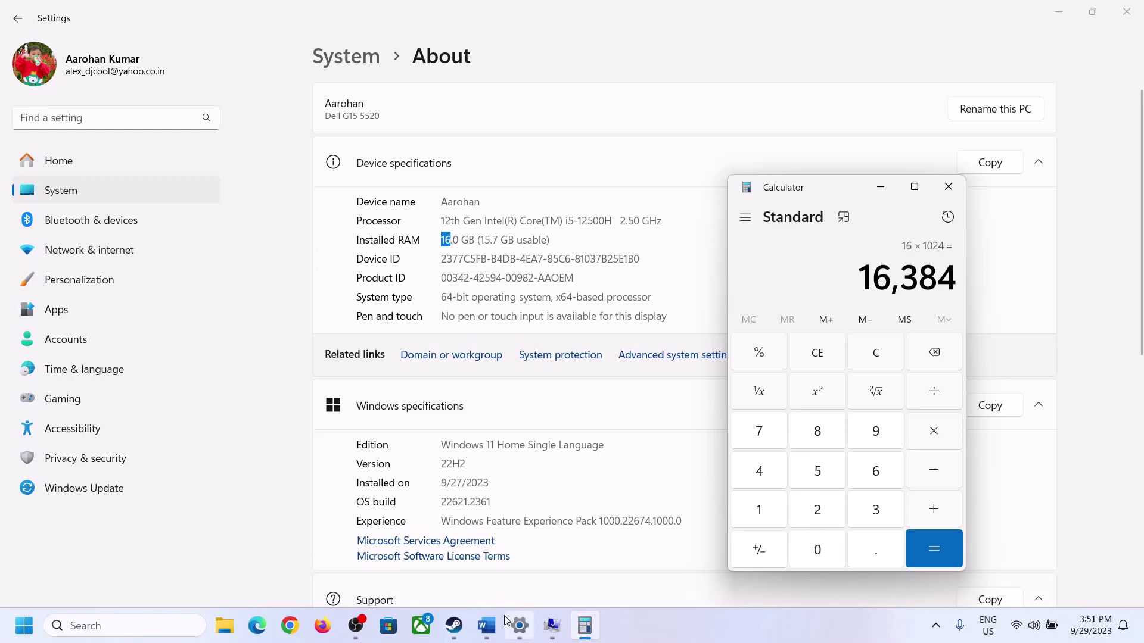
Show the maximum size formula in Word behind Calculator and multiply the converted RAM figure by 3.
{"action": "left_click", "coordinate": [486, 626]}
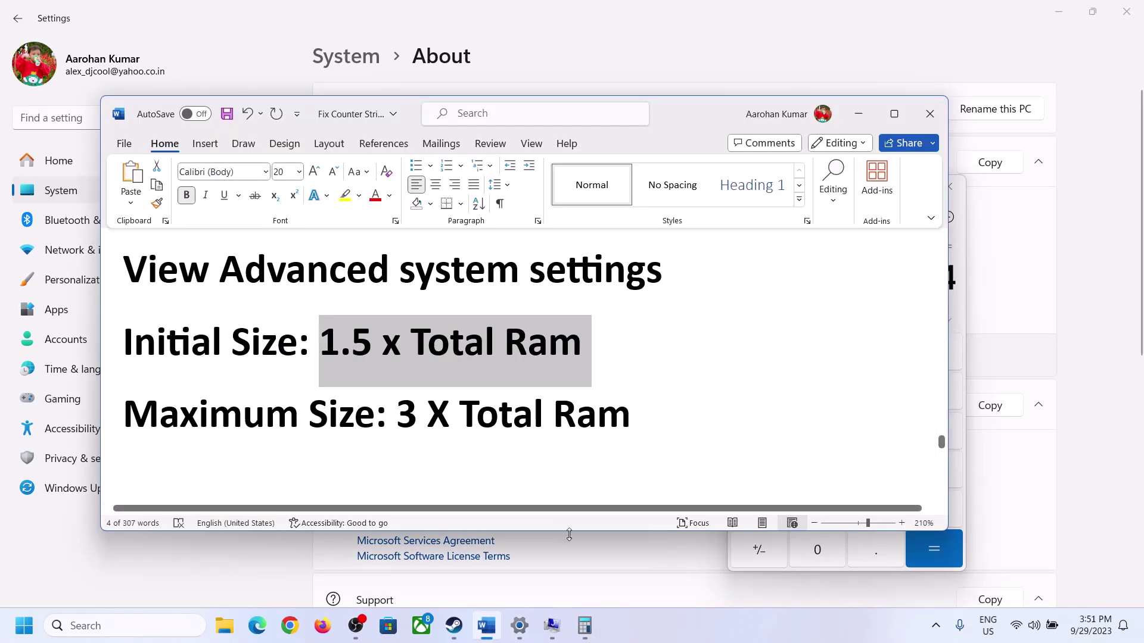
{"action": "left_click", "coordinate": [584, 626]}
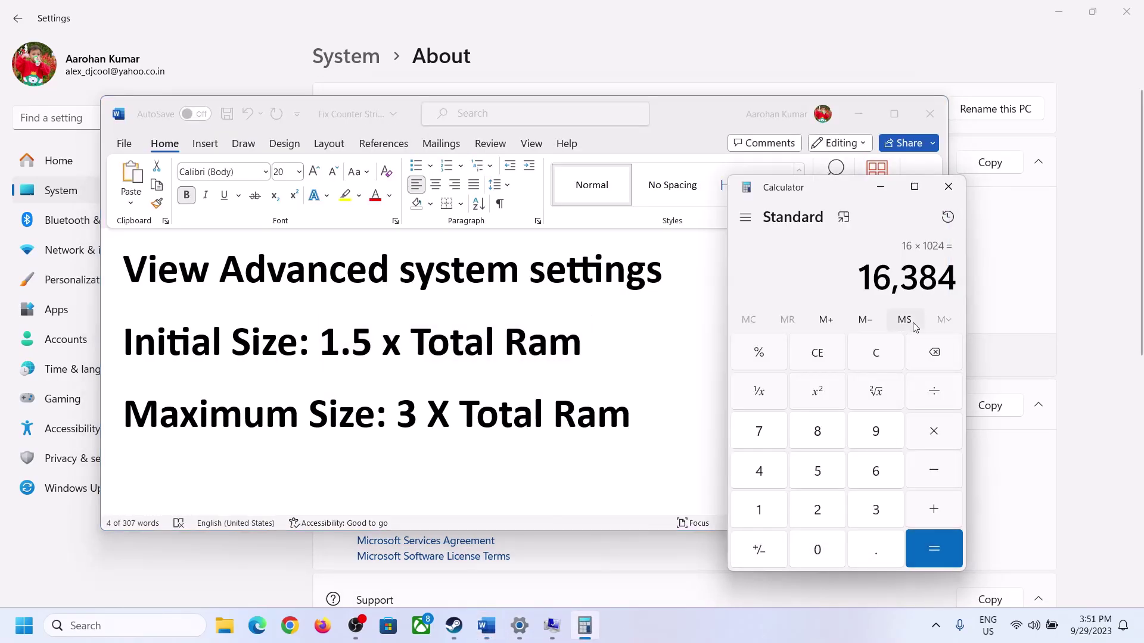
{"action": "left_click", "coordinate": [932, 431]}
{"action": "left_click", "coordinate": [860, 515]}
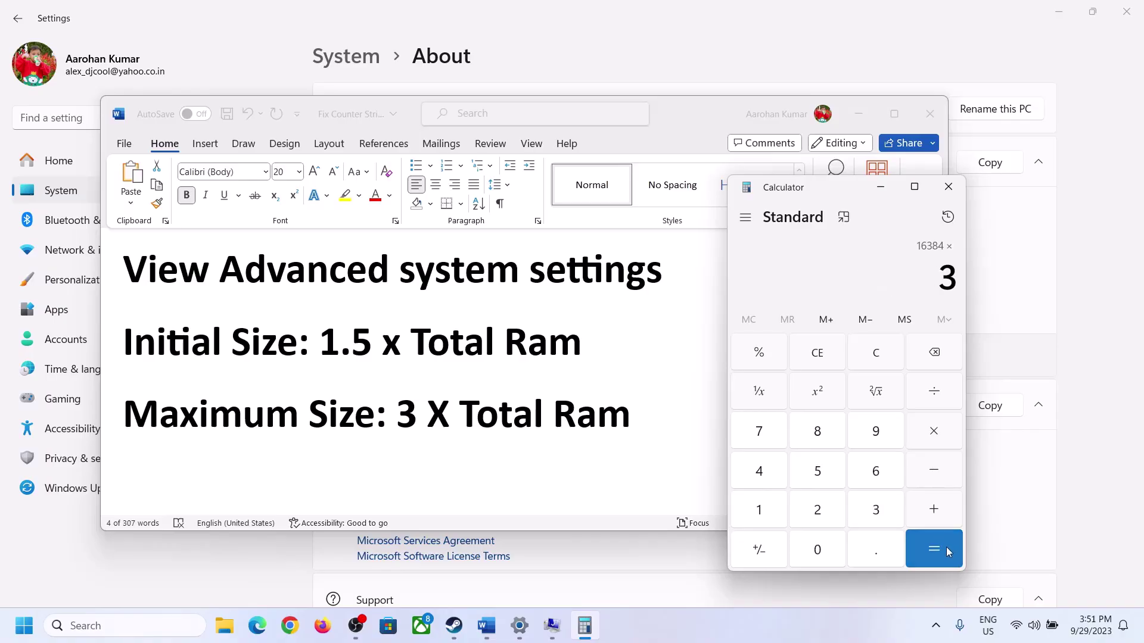
{"action": "left_click", "coordinate": [933, 545]}
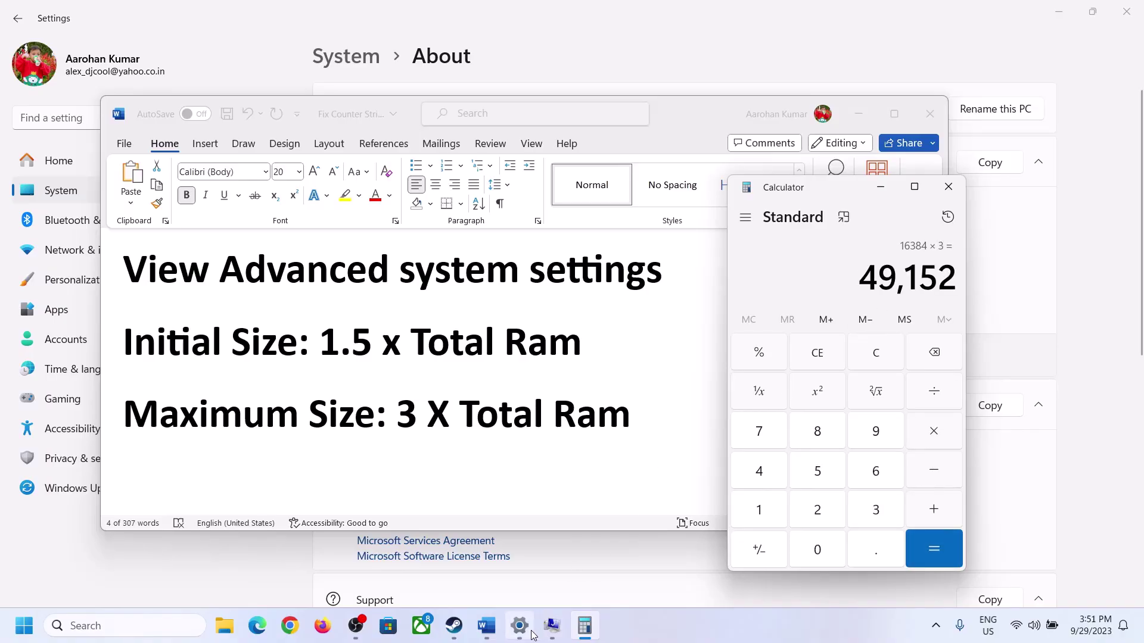
Set the custom maximum size for drive C: to 49152 MB, apply the paging file size, and acknowledge the restart notice.
{"action": "left_click", "coordinate": [520, 551]}
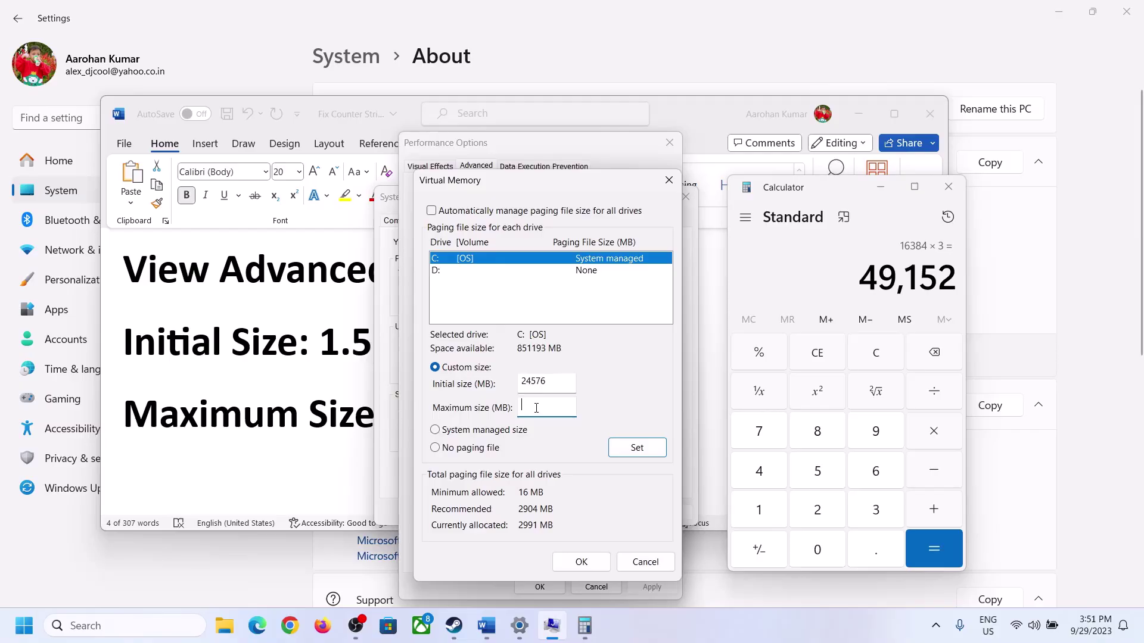
{"action": "type", "text": "49152"}
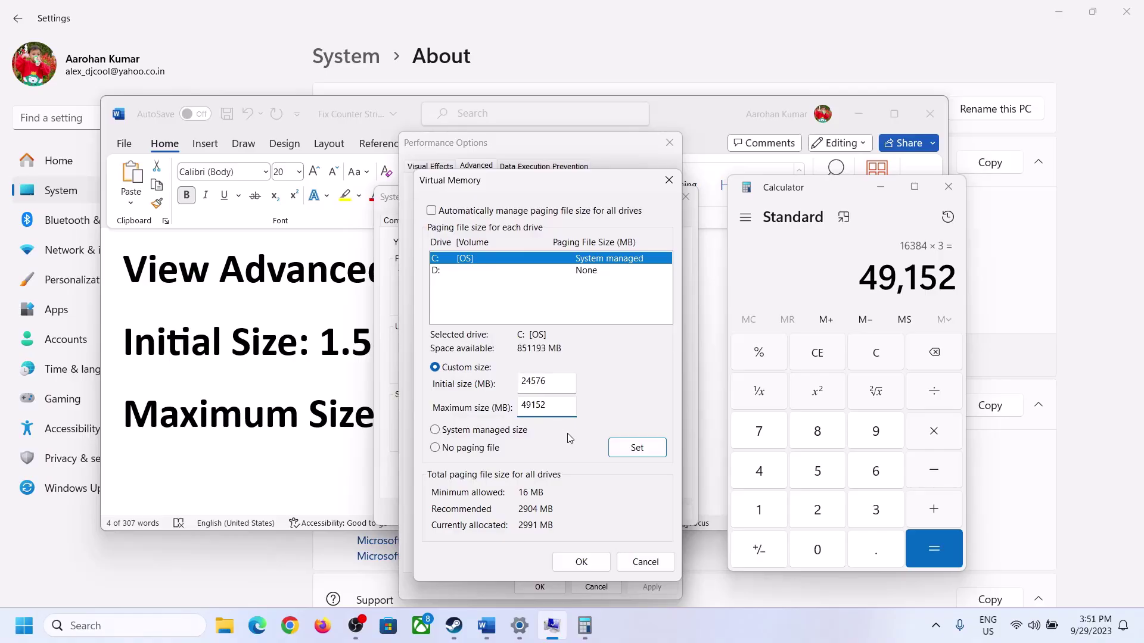
{"action": "left_click", "coordinate": [637, 449]}
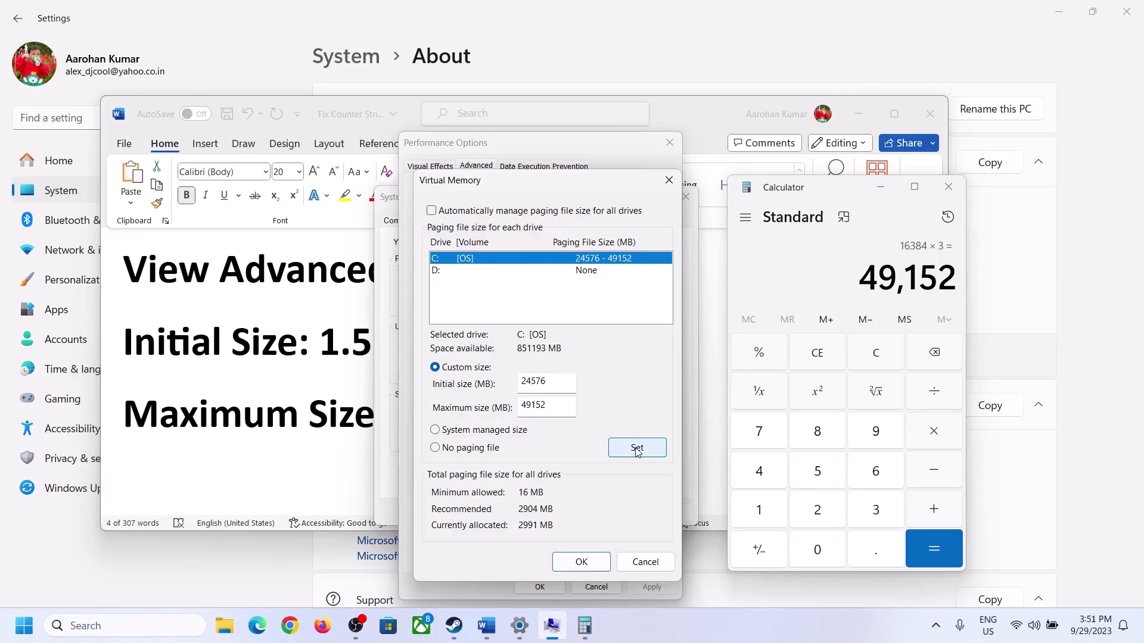
{"action": "left_click", "coordinate": [586, 562]}
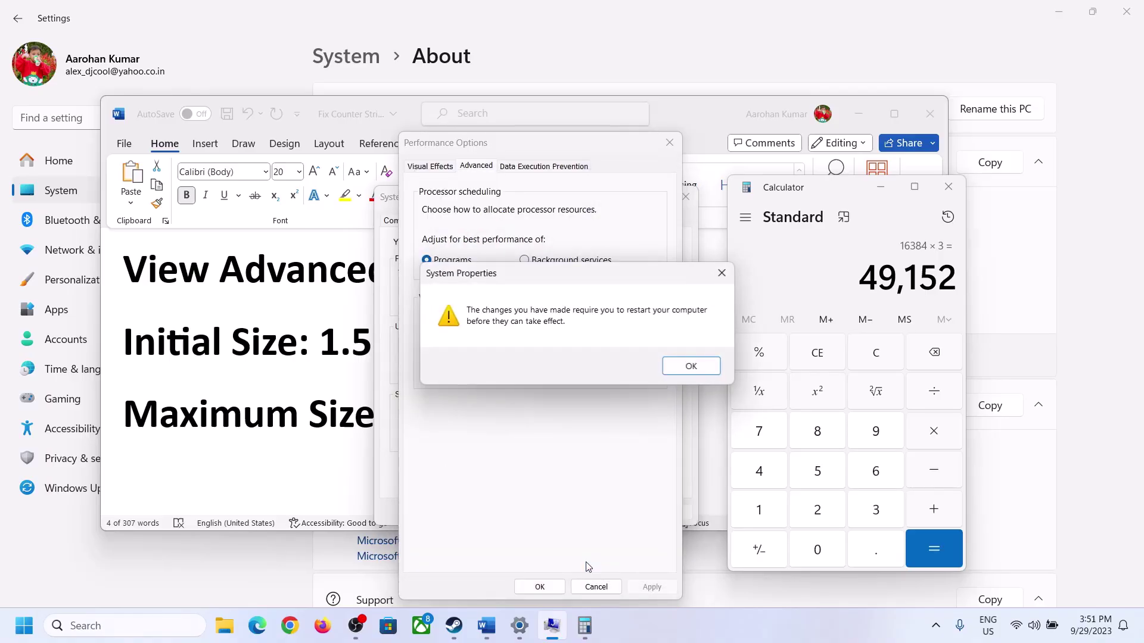
{"action": "left_click", "coordinate": [709, 369]}
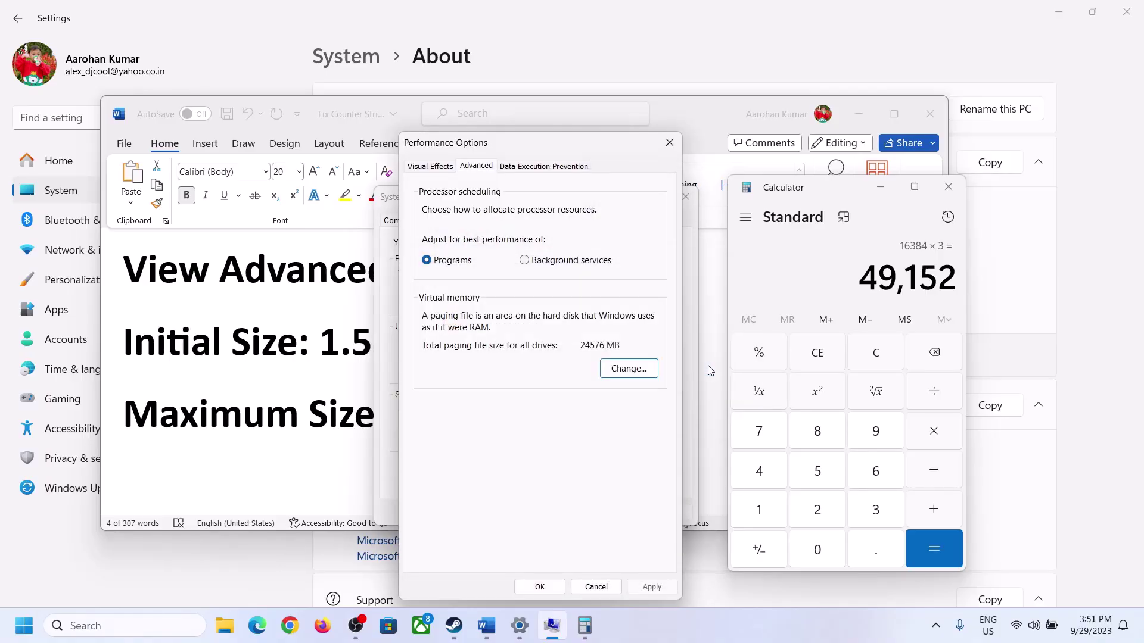
Accept the Performance Options and System Properties settings, and dismiss the restart prompt without restarting.
{"action": "left_click", "coordinate": [542, 587]}
{"action": "left_click", "coordinate": [538, 512]}
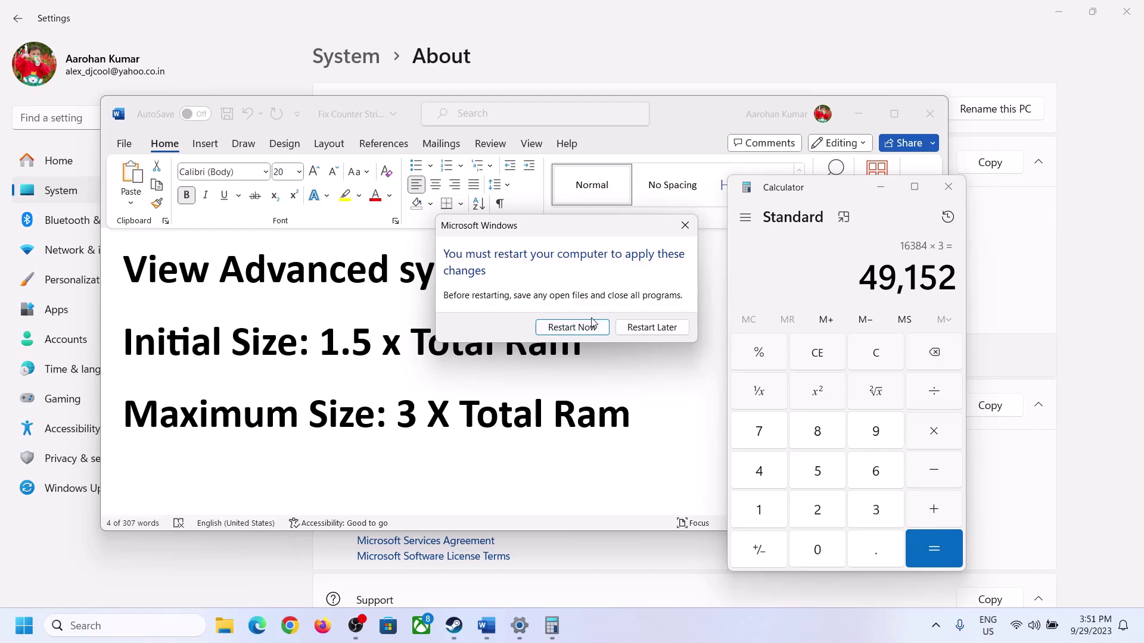
{"action": "left_click", "coordinate": [685, 226]}
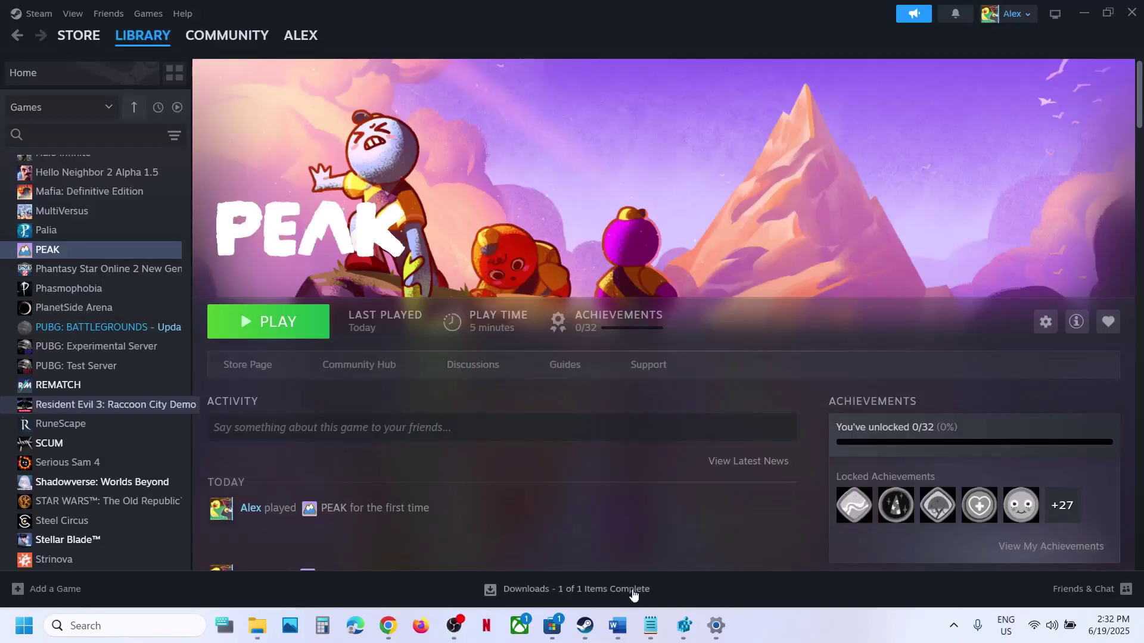
Switch to the Word checklist and highlight the Step 14 advice to disable Steam Overlay.
{"action": "left_click", "coordinate": [617, 626]}
{"action": "scroll", "coordinate": [502, 441], "scroll_direction": "down", "scroll_amount": 5}
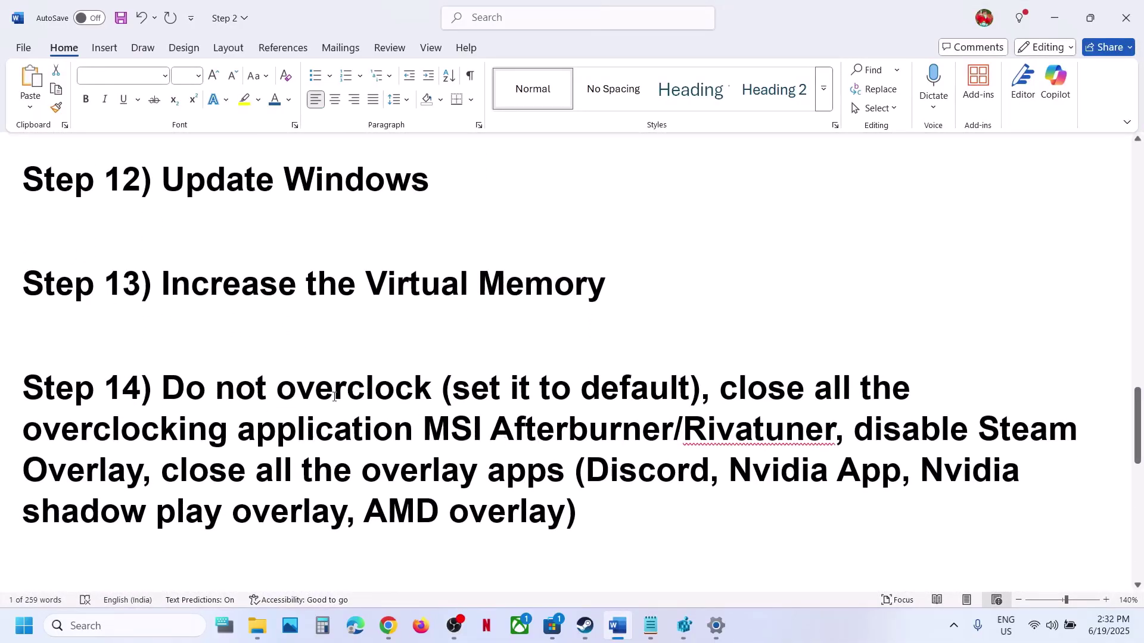
{"action": "left_click_drag", "start_coordinate": [334, 397], "coordinate": [285, 474]}
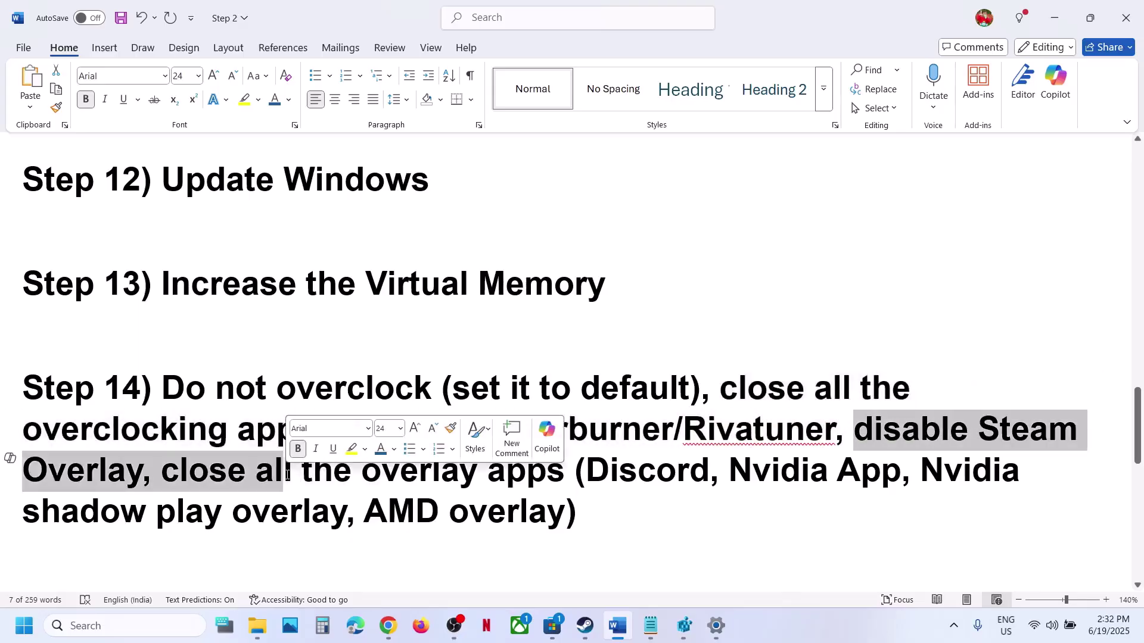
Switch to Steam, turn off the in-game Steam Overlay in PEAK's properties, and close the properties window.
{"action": "left_click", "coordinate": [585, 625]}
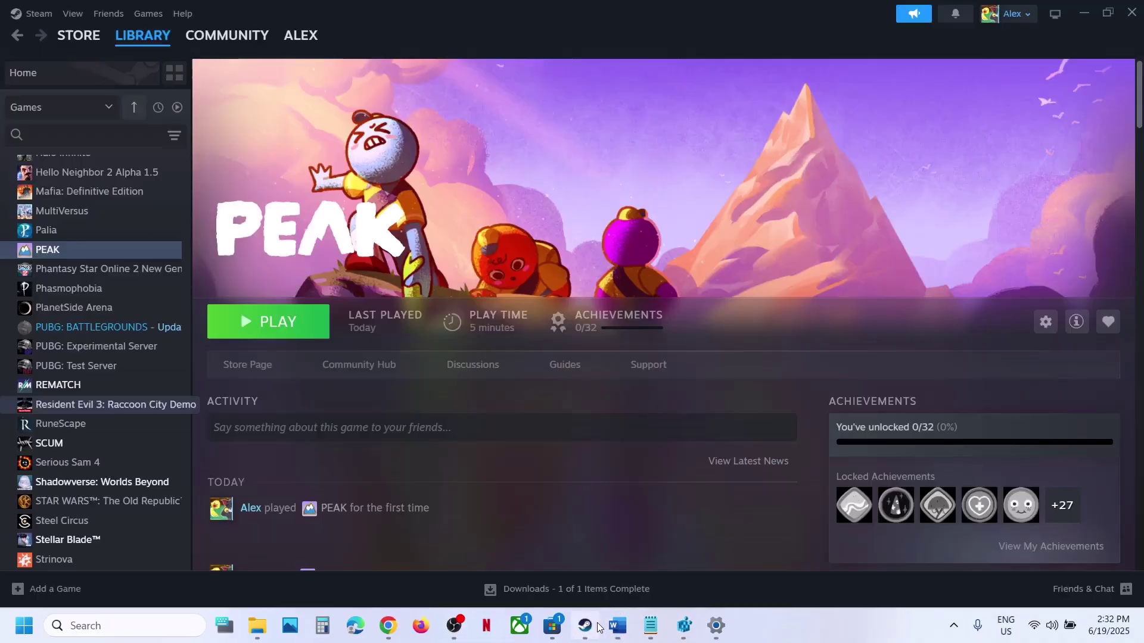
{"action": "right_click", "coordinate": [86, 253]}
{"action": "left_click", "coordinate": [140, 367]}
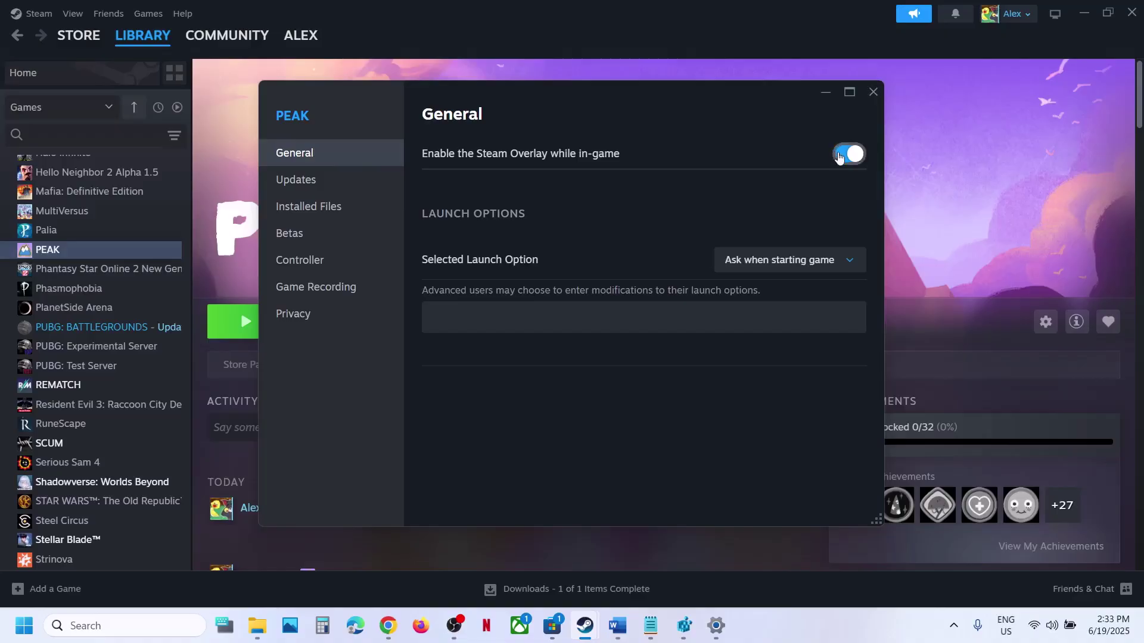
{"action": "left_click", "coordinate": [835, 149]}
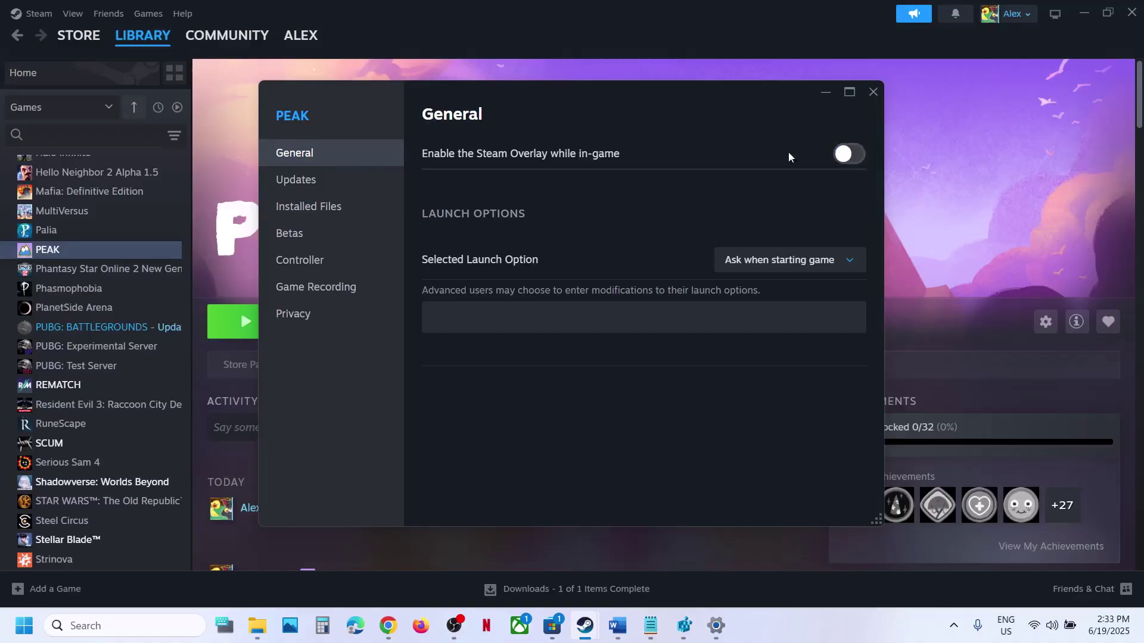
{"action": "left_click", "coordinate": [874, 92]}
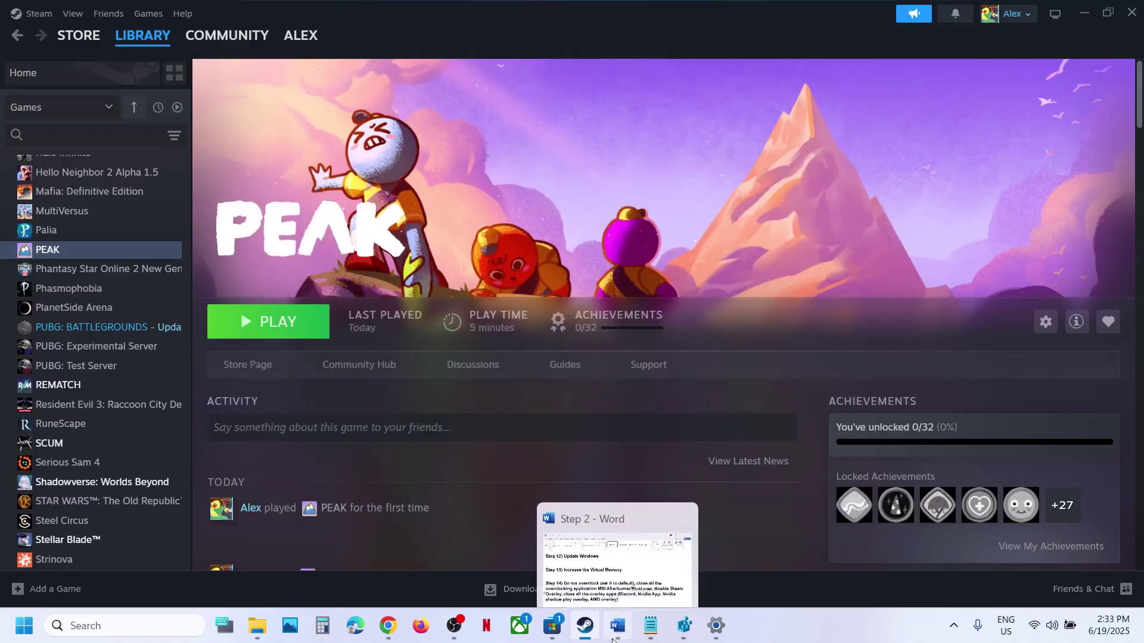
Return to the Word checklist and review the overlay apps to close in Step 14, including Discord and Nvidia App.
{"action": "left_click", "coordinate": [620, 622]}
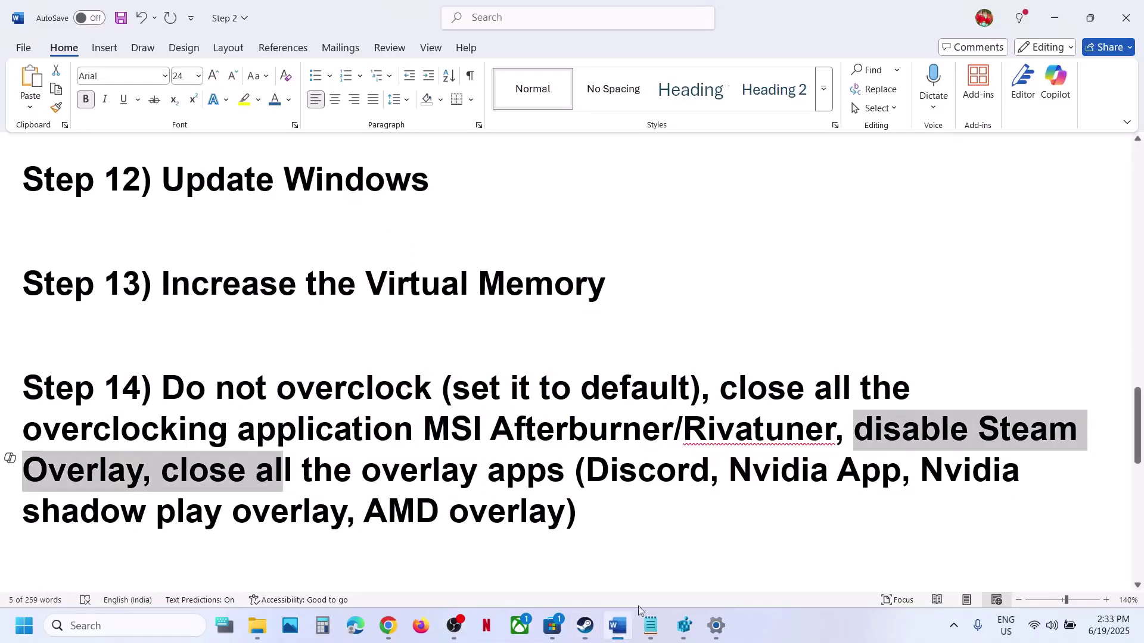
{"action": "double_click", "coordinate": [648, 474]}
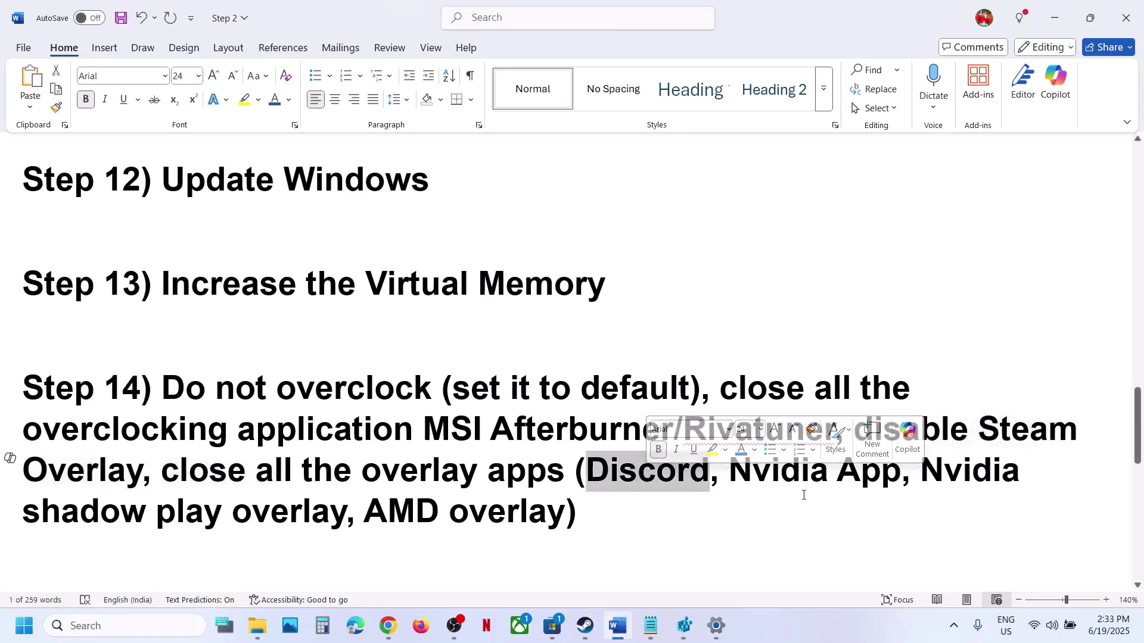
{"action": "left_click_drag", "start_coordinate": [729, 475], "coordinate": [928, 486]}
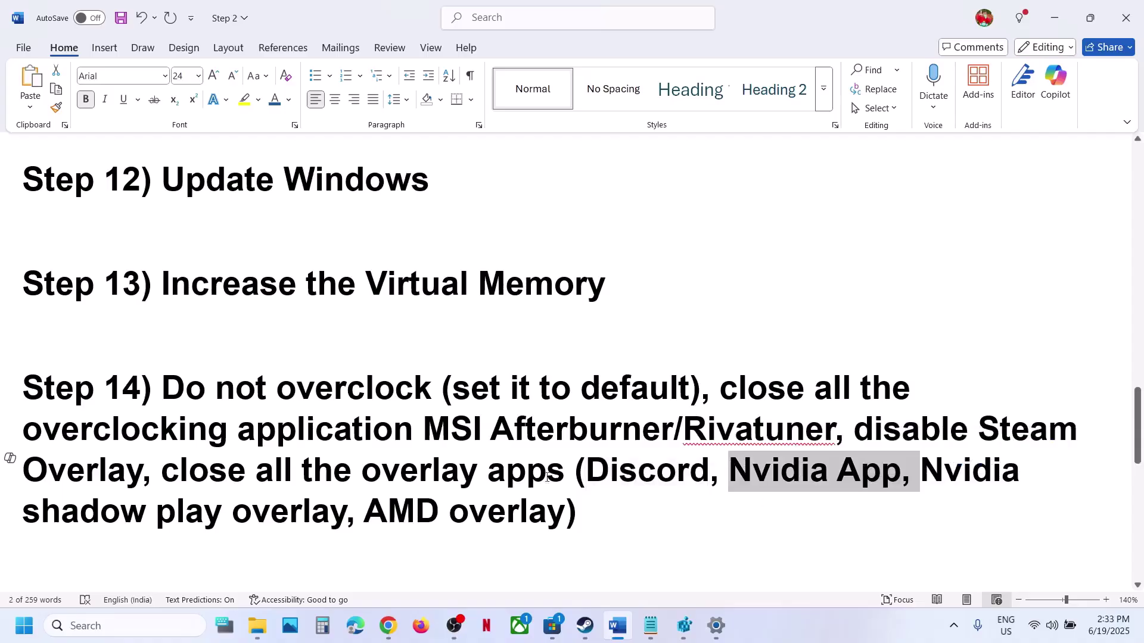
{"action": "left_click_drag", "start_coordinate": [223, 477], "coordinate": [602, 511]}
{"action": "left_click", "coordinate": [615, 508]}
Review Step 15 in the checklist, highlighting the advice on external devices, third-party services and removing the undervolt.
{"action": "scroll", "coordinate": [618, 504], "scroll_direction": "down", "scroll_amount": 2}
{"action": "scroll", "coordinate": [618, 504], "scroll_direction": "down", "scroll_amount": 5}
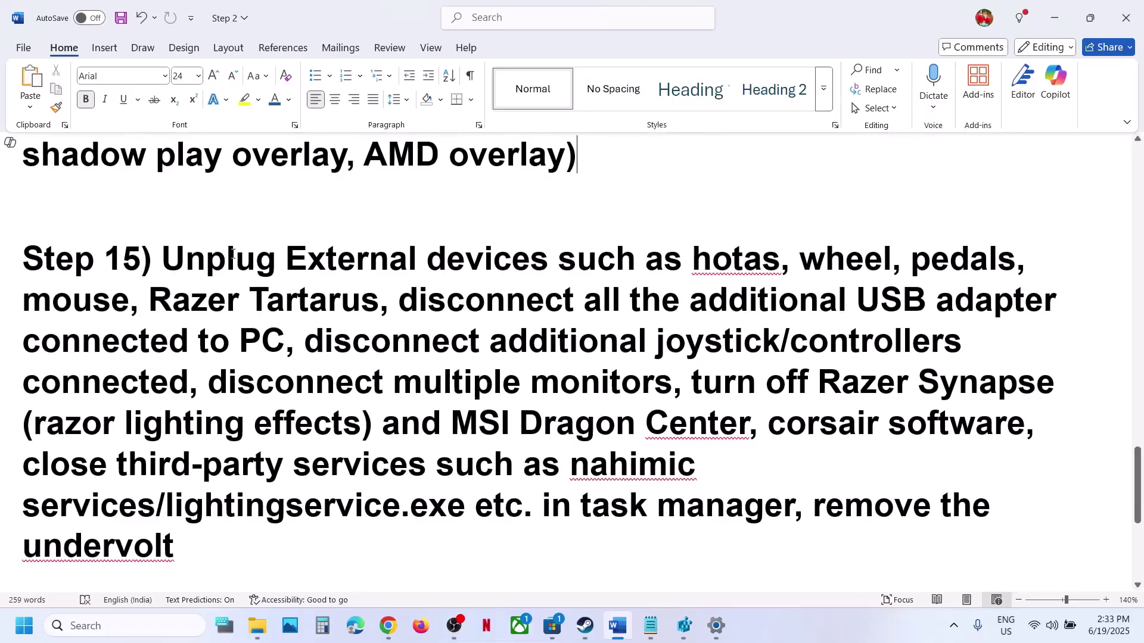
{"action": "left_click_drag", "start_coordinate": [161, 260], "coordinate": [776, 499]}
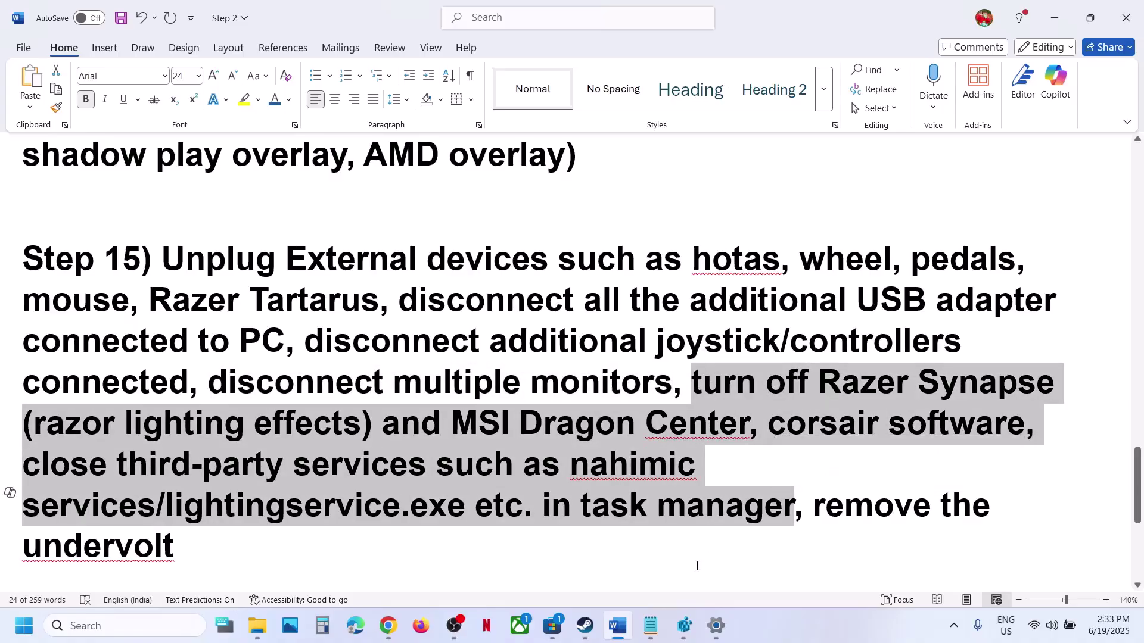
{"action": "left_click_drag", "start_coordinate": [811, 508], "coordinate": [905, 545]}
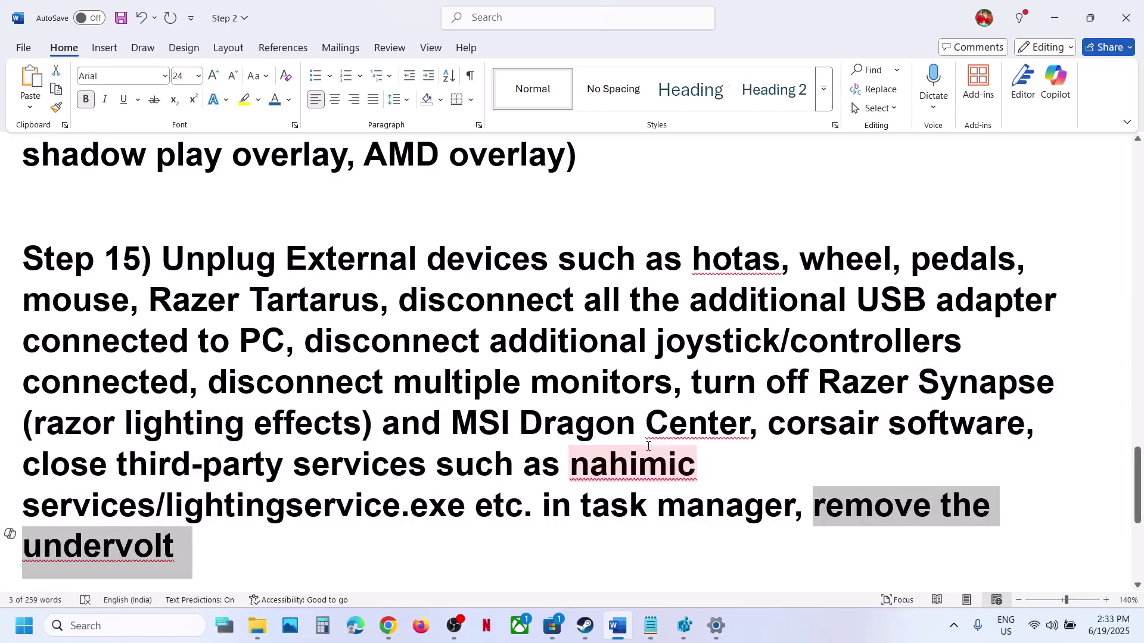
Highlight the Step 16 instruction in the checklist to update the system BIOS.
{"action": "scroll", "coordinate": [650, 447], "scroll_direction": "down", "scroll_amount": 3}
{"action": "scroll", "coordinate": [650, 446], "scroll_direction": "up", "scroll_amount": 1}
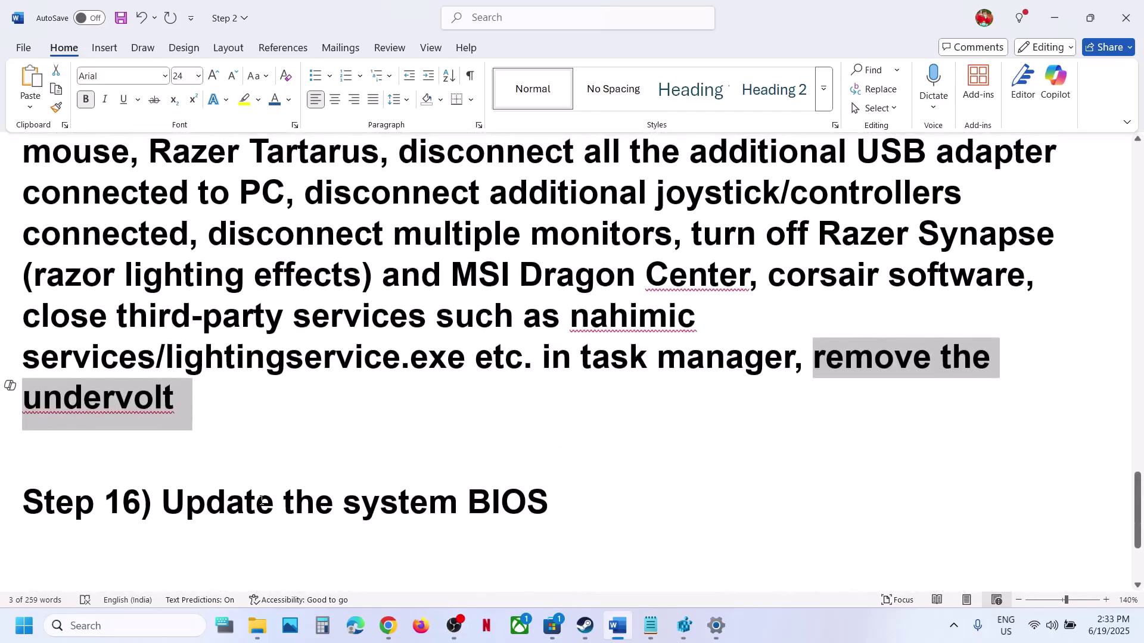
{"action": "left_click_drag", "start_coordinate": [261, 500], "coordinate": [536, 518]}
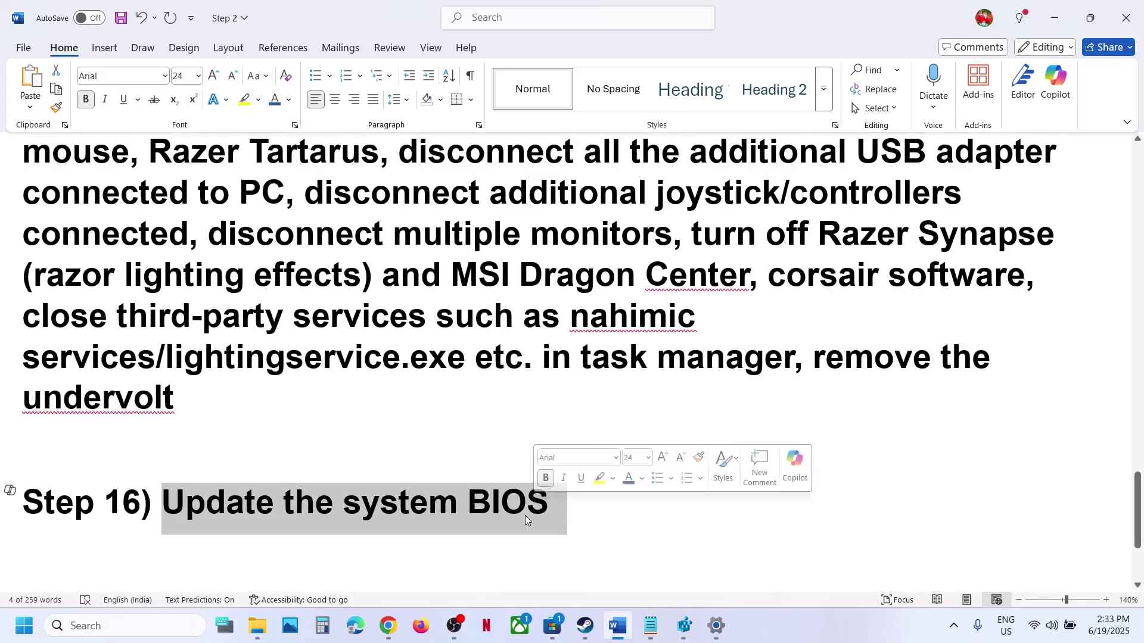